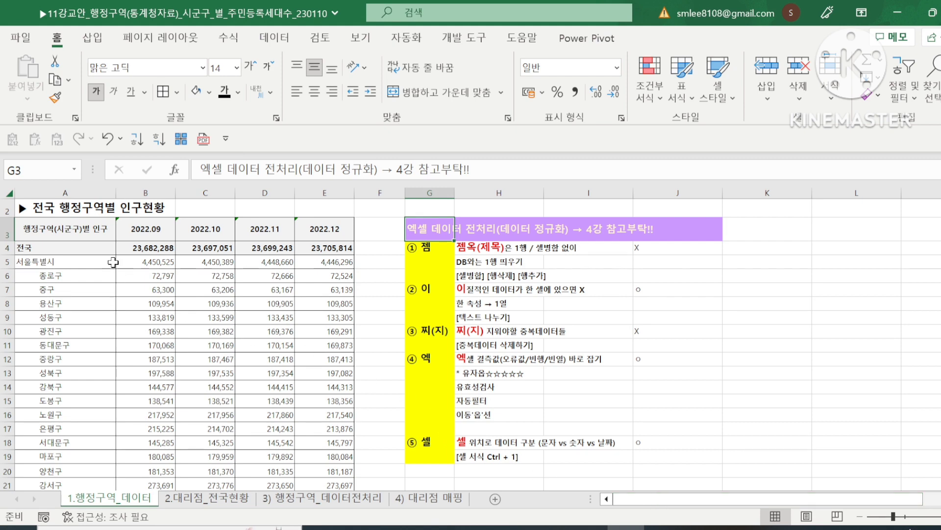
Step: Examine the population table on the 1.행정구역_데이터 sheet, from its header and 전국 row down to its last district
click(76, 232)
click(72, 264)
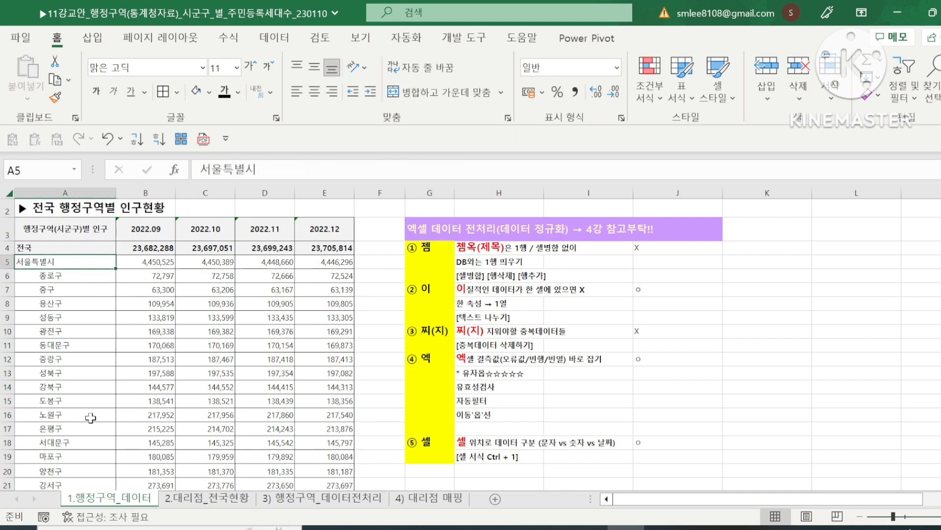
key(Up)
key(Right)
key(Right)
key(Right)
key(Right)
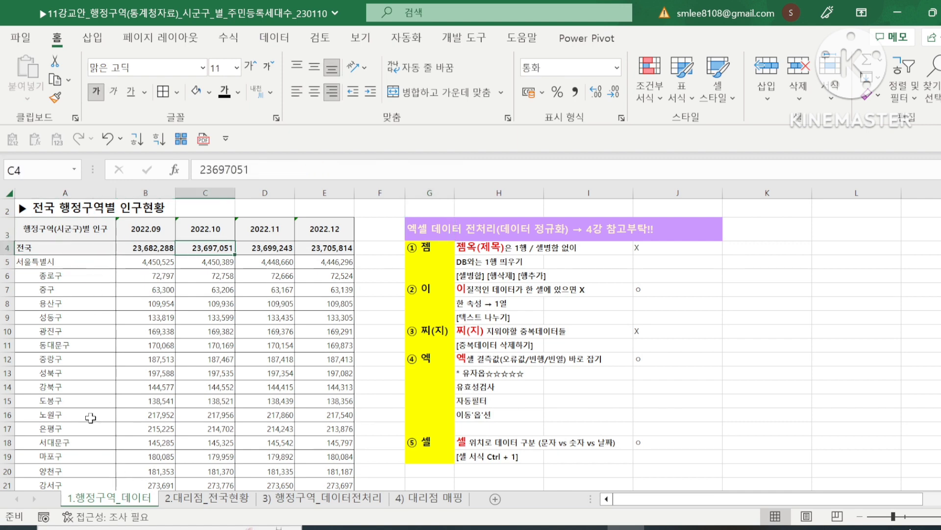
key(Left)
key(Left)
key(Left)
key(Left)
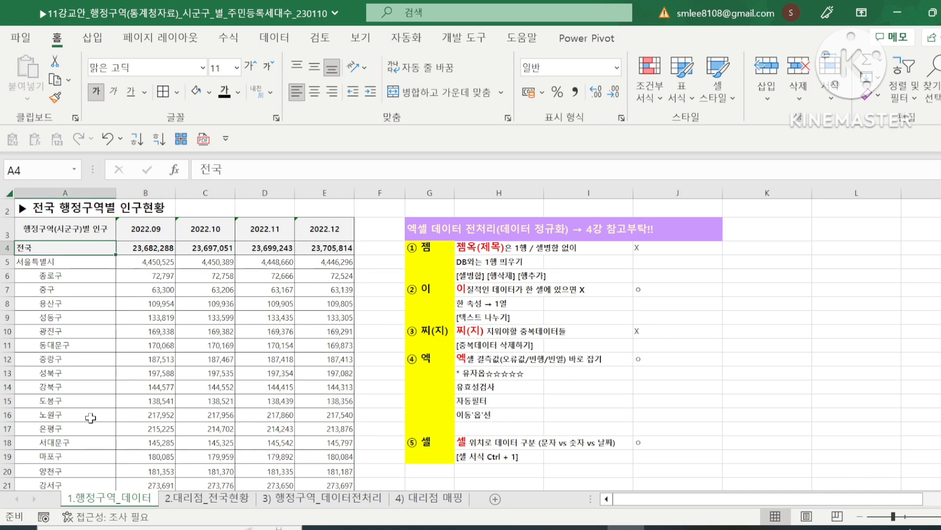
key(ctrl+Down)
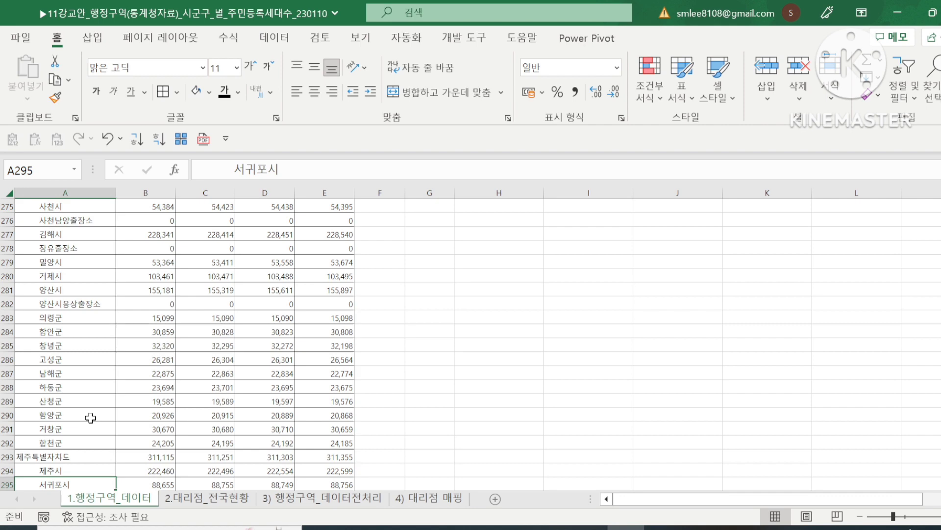
key(ctrl+Up)
key(Down)
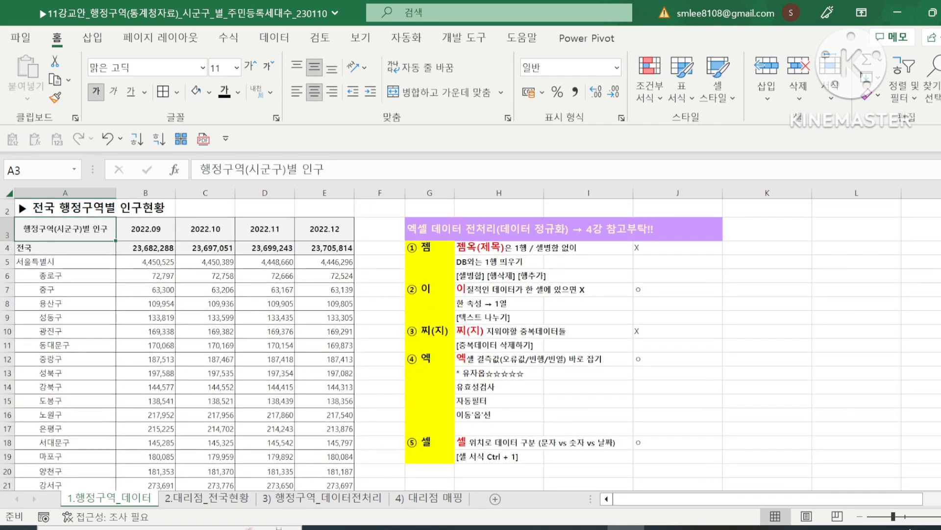
Step: Look through the dealer list on the 2.대리점_전국현황 sheet, checking the end of the 거래처코드 column and the name and address headers
click(198, 499)
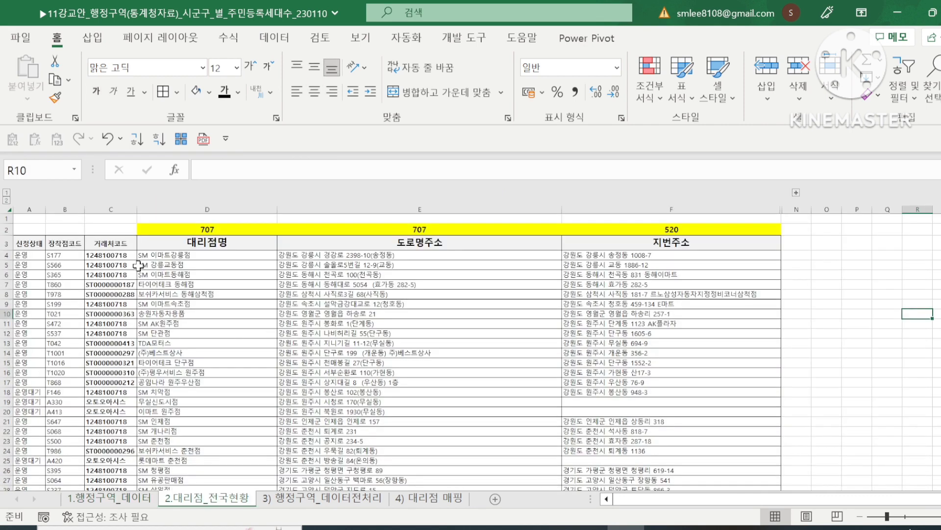
click(122, 256)
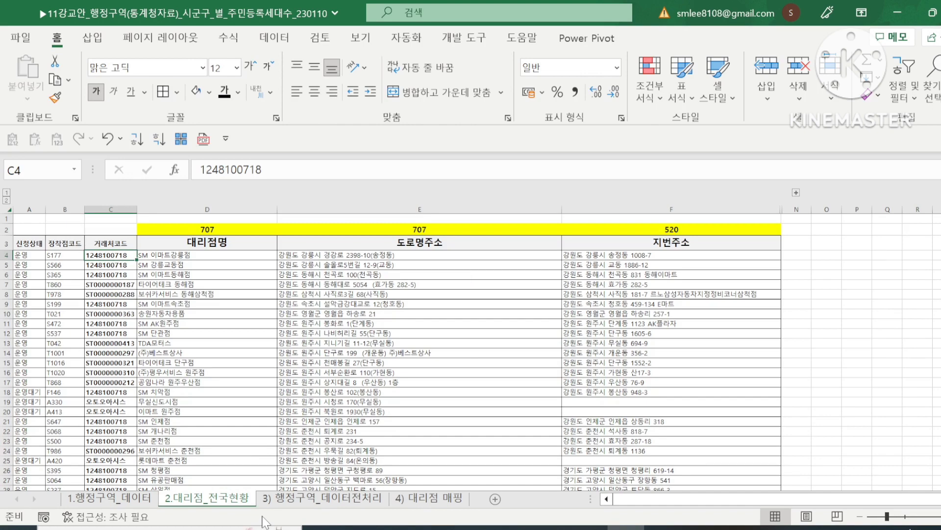
key(ctrl+Down)
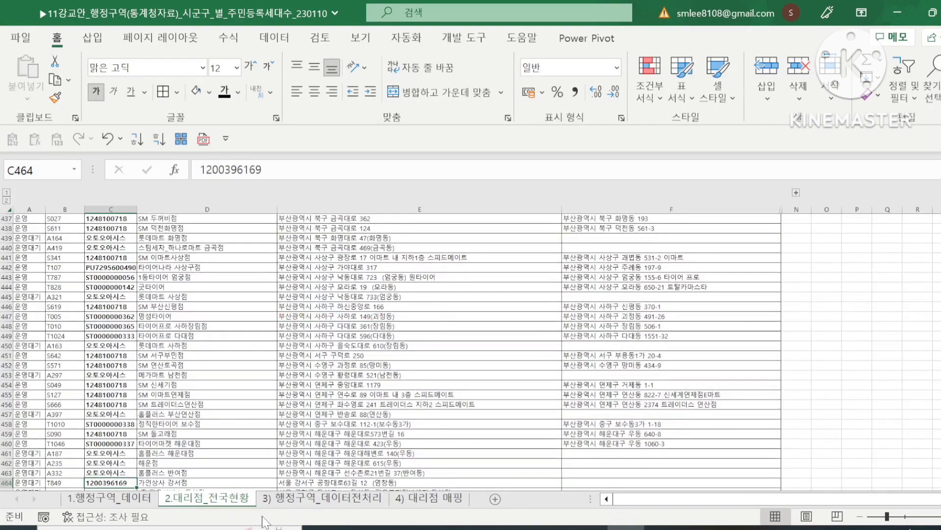
key(Down)
key(Down)
key(Down)
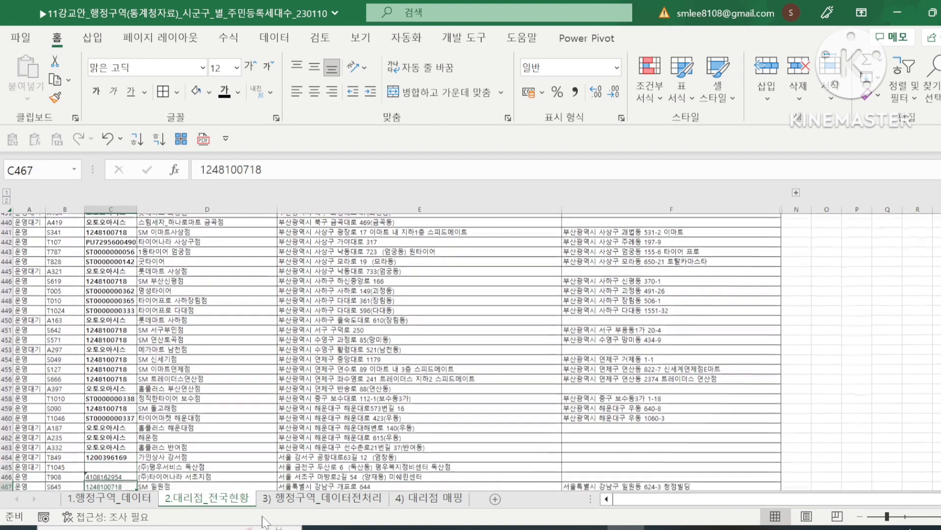
key(Up)
key(Up)
key(Up)
key(ctrl+Up)
key(Up)
key(Up)
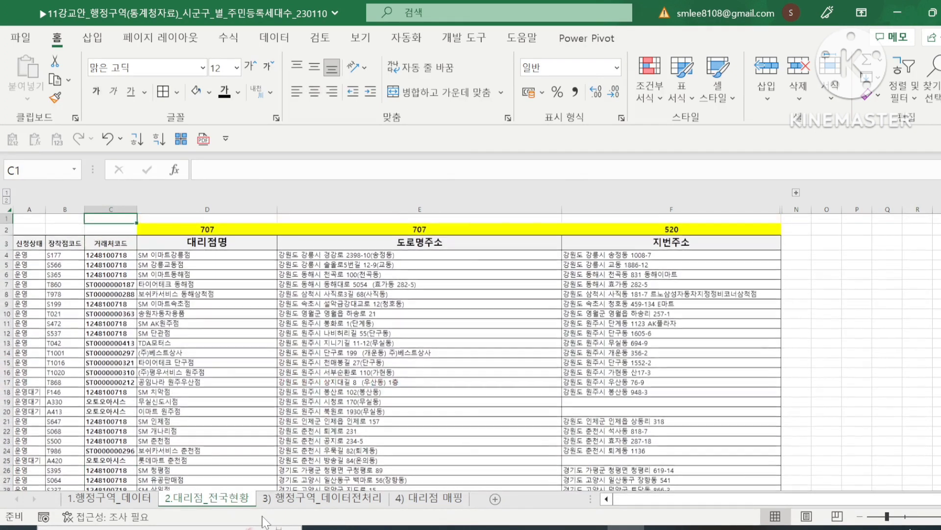
key(Down)
key(Down)
key(Right)
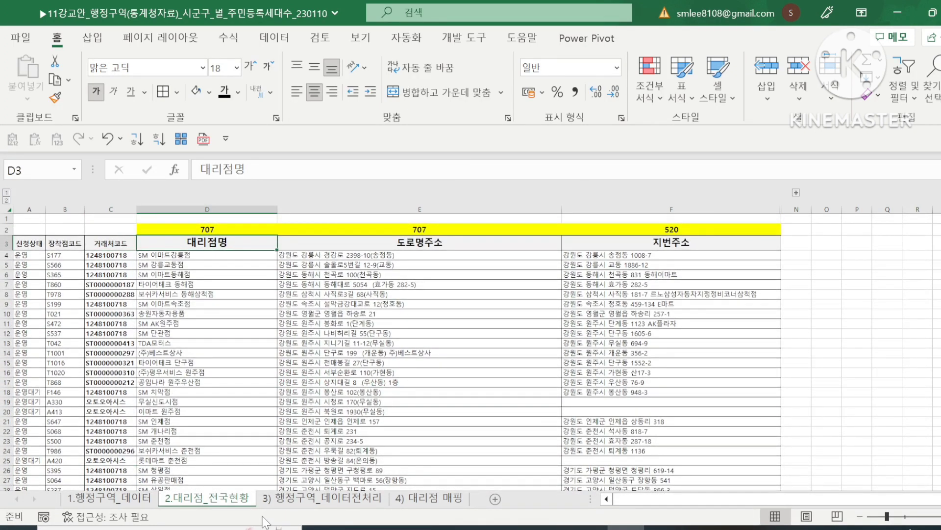
key(Right)
key(Right)
key(Left)
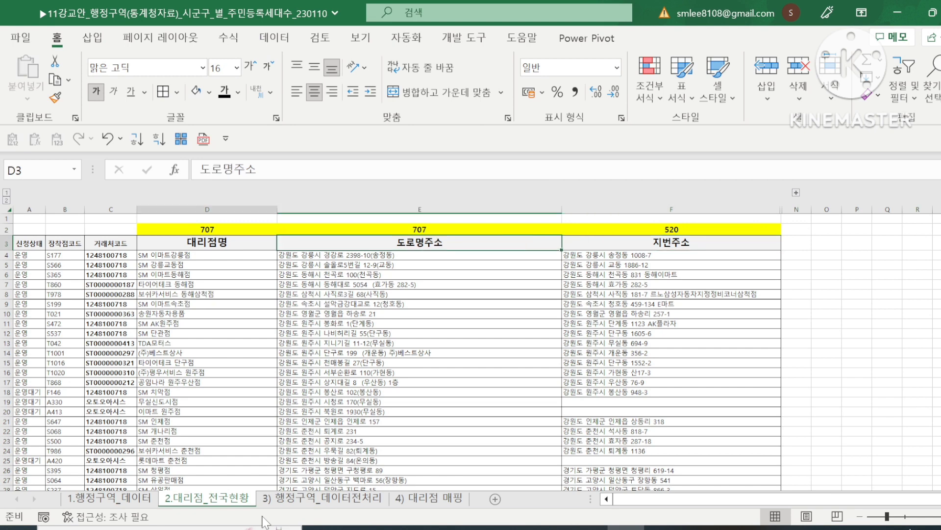
Step: Enter =COUNTA(D4:D710) in cell D2 above the 대리점명 header to count the dealer names
key(Left)
key(Up)
text(=)
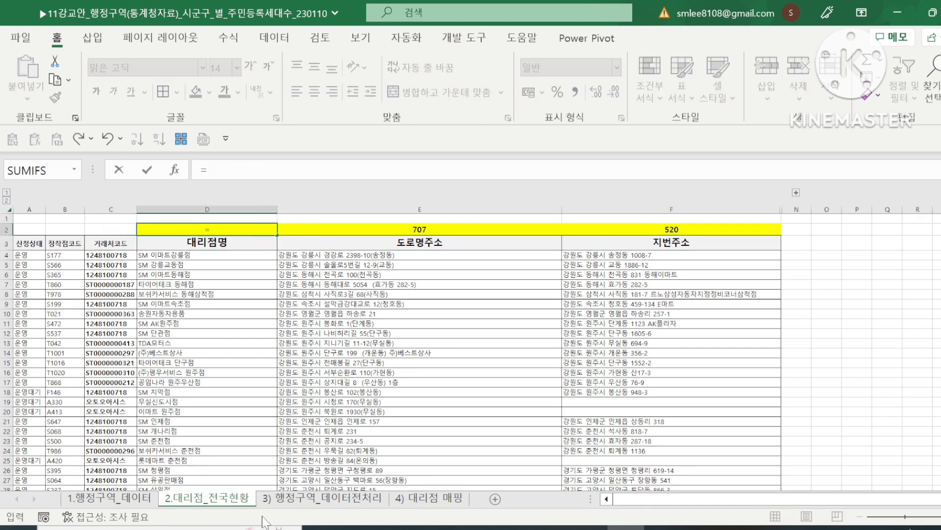
text(counta()
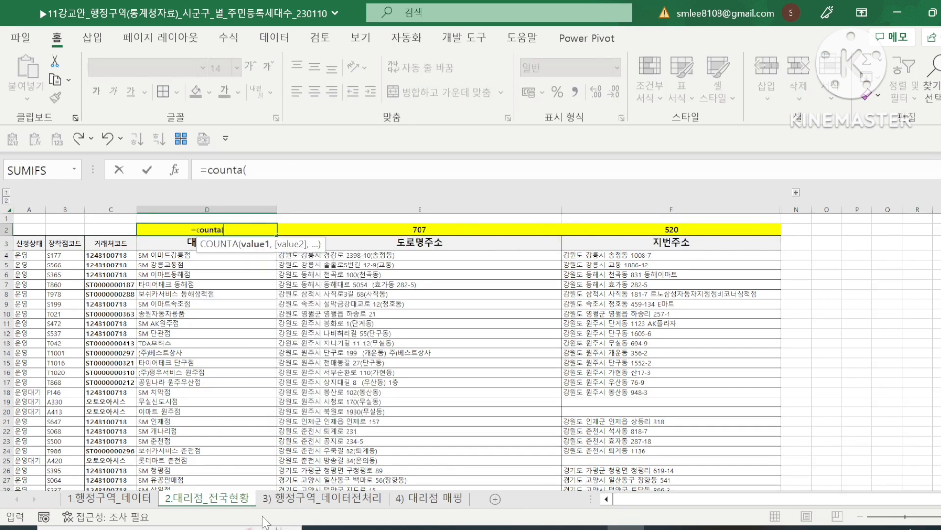
key(Down)
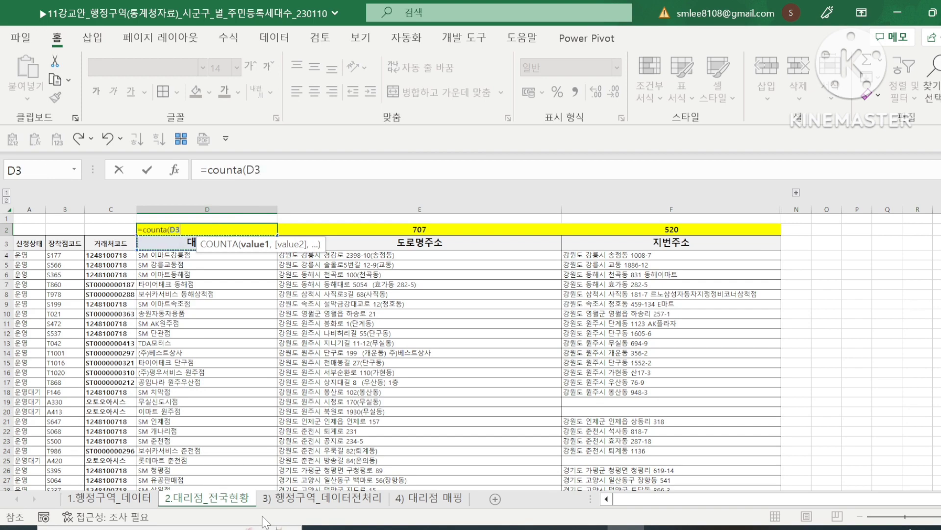
key(Down)
key(ctrl+shift+Down)
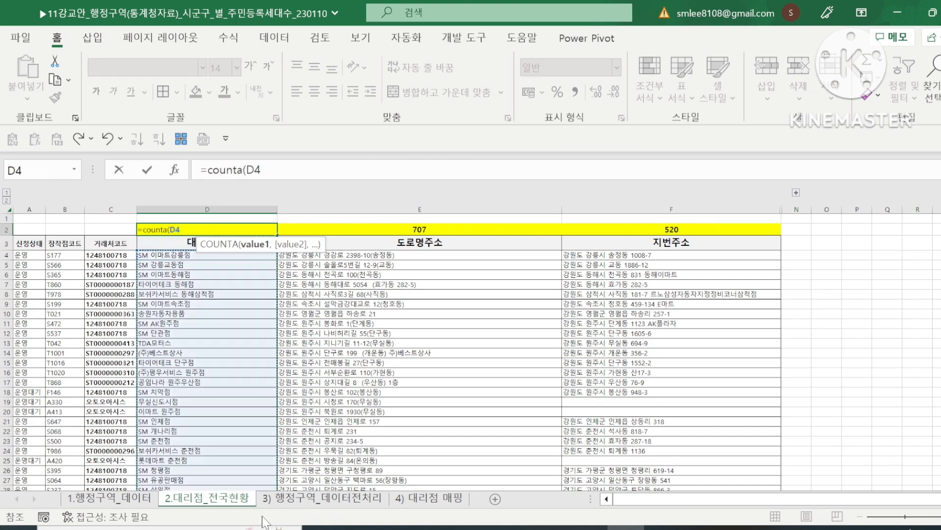
key(Return)
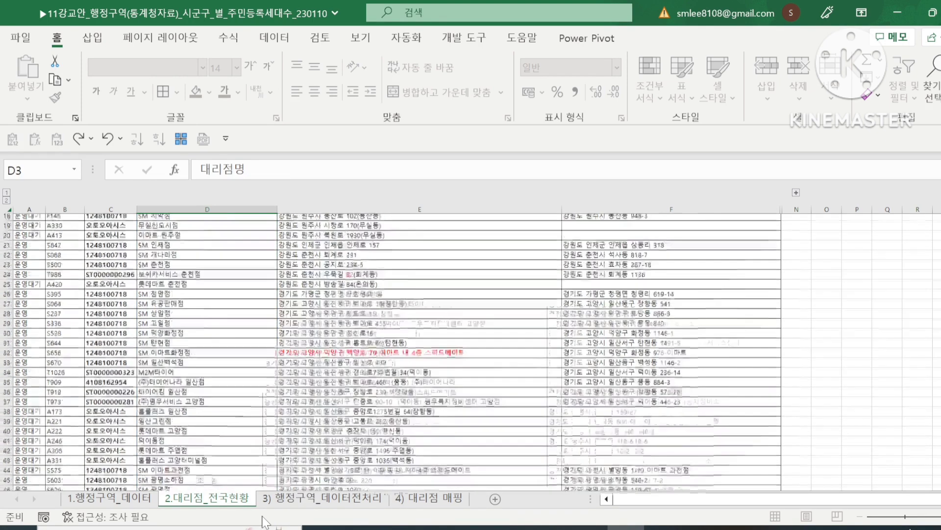
Step: Compare the count formulas in D2, E2 and F2, and inspect the blank cells in the 지번주소 column
key(Up)
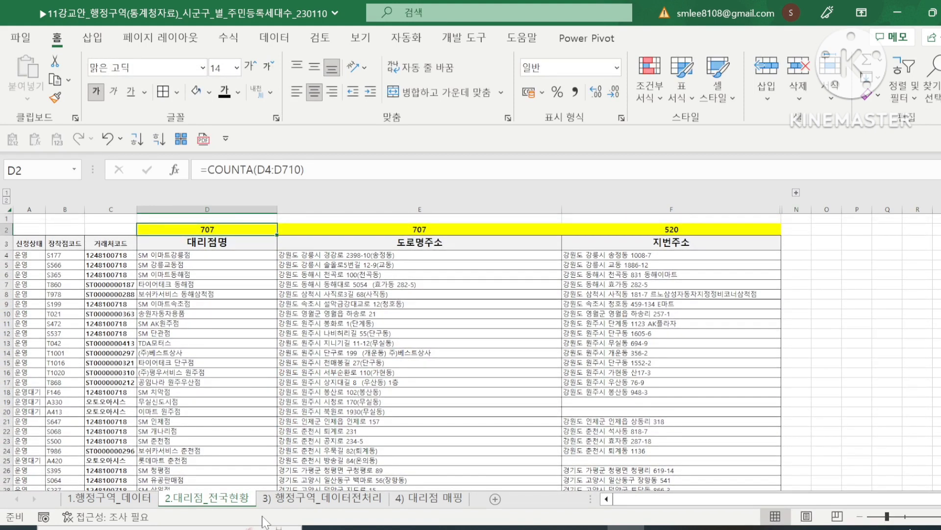
key(Right)
key(Right)
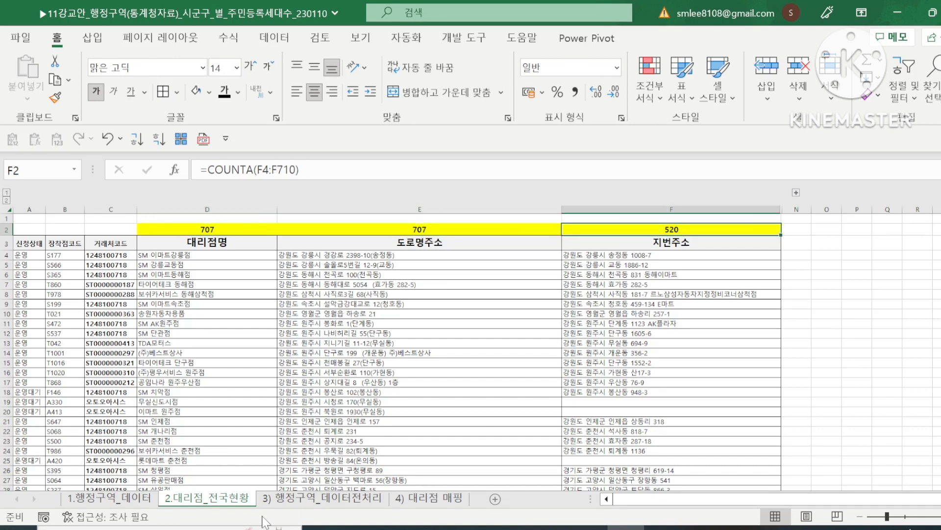
key(Left)
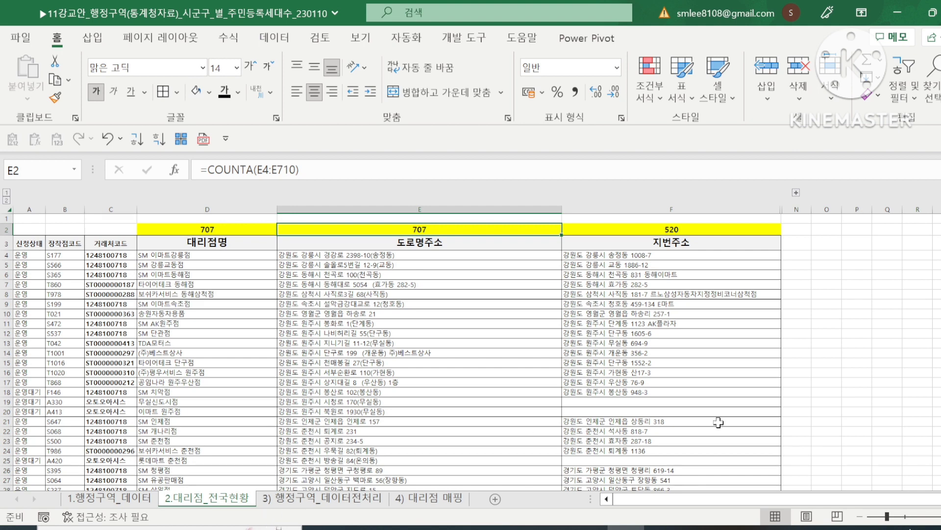
click(700, 230)
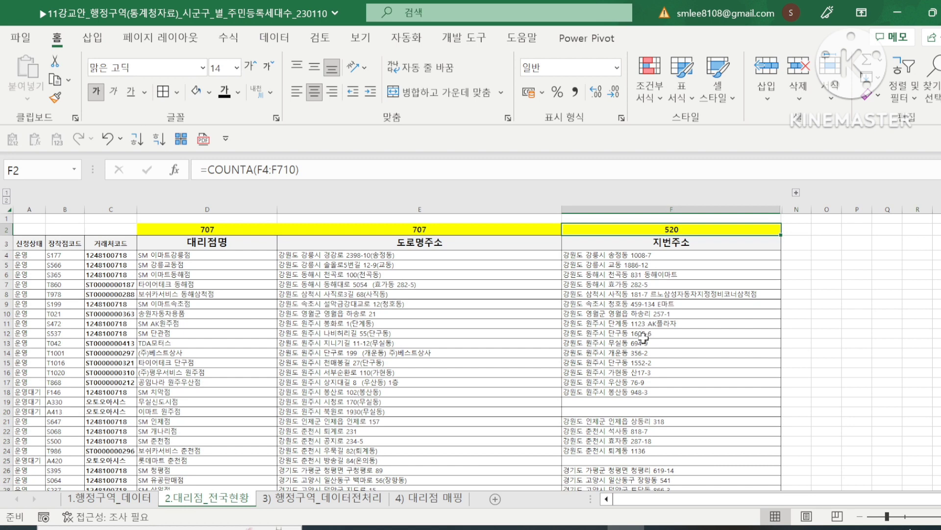
click(636, 404)
click(636, 411)
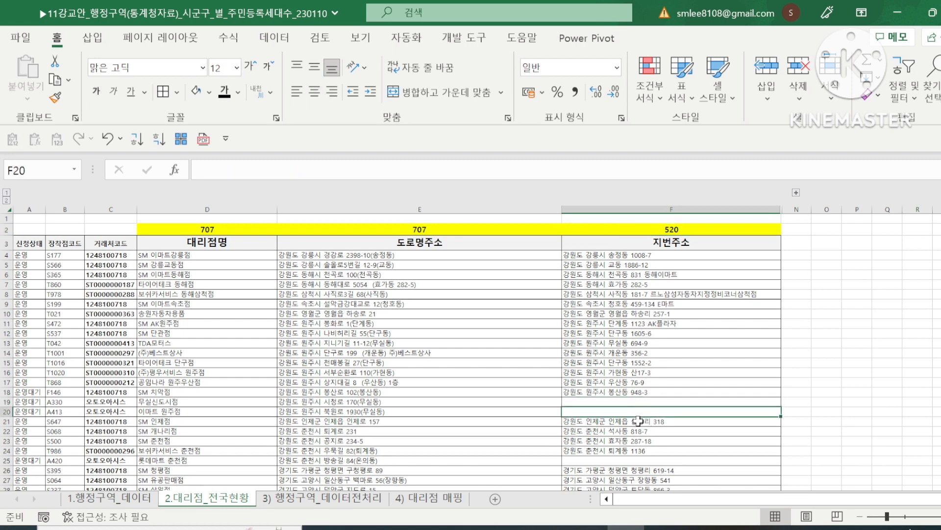
click(636, 459)
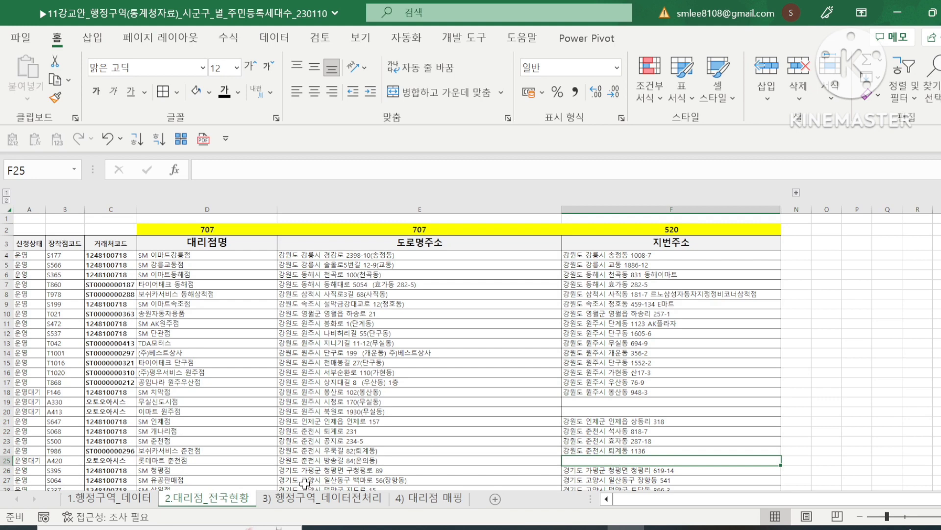
Step: Return to the 1.행정구역_데이터 sheet and read the 젬 rule of the data preprocessing notes in G3:H5
click(125, 497)
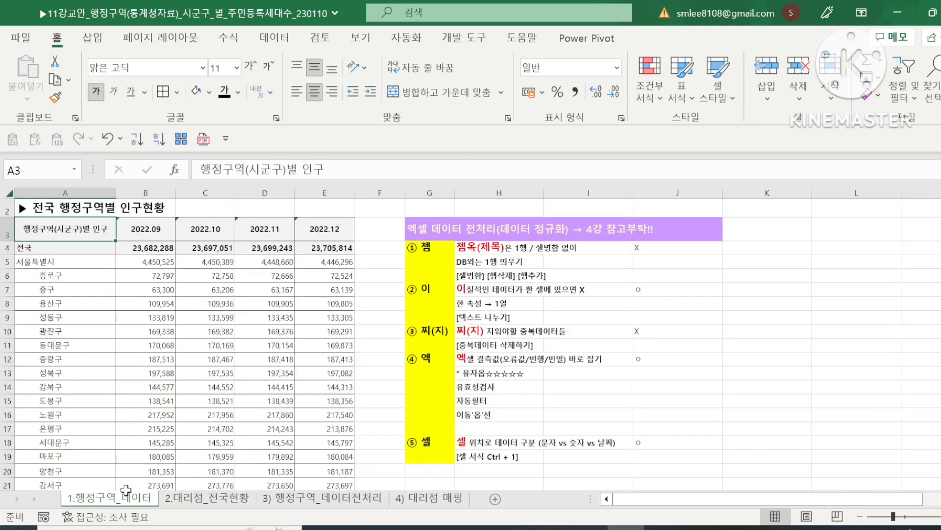
click(432, 230)
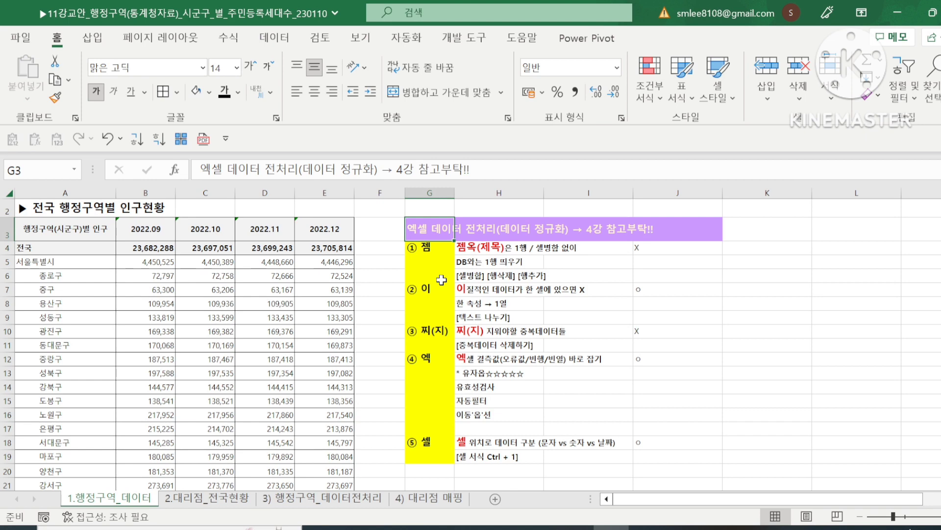
key(Down)
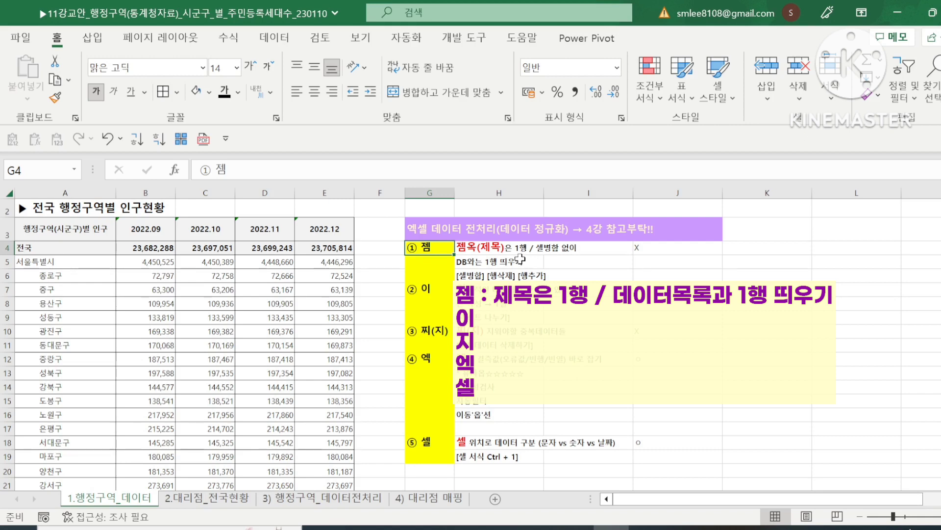
click(473, 249)
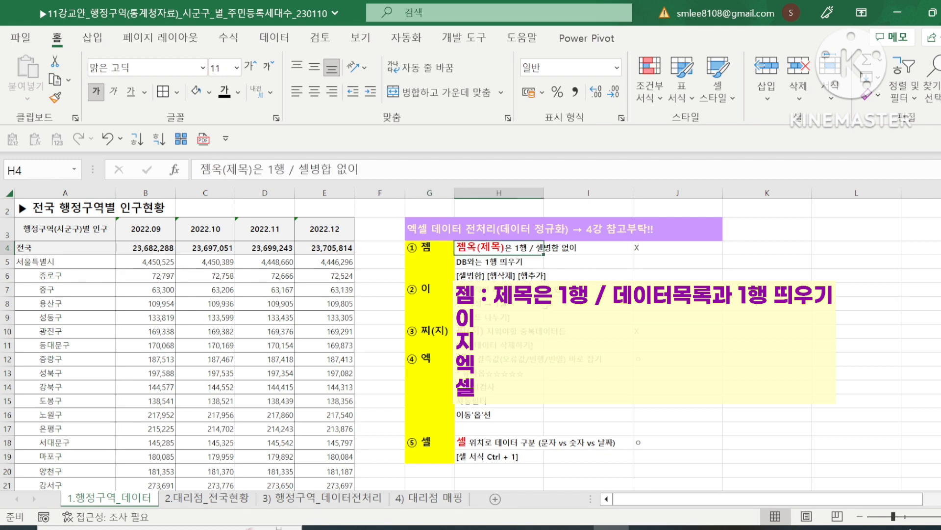
click(465, 261)
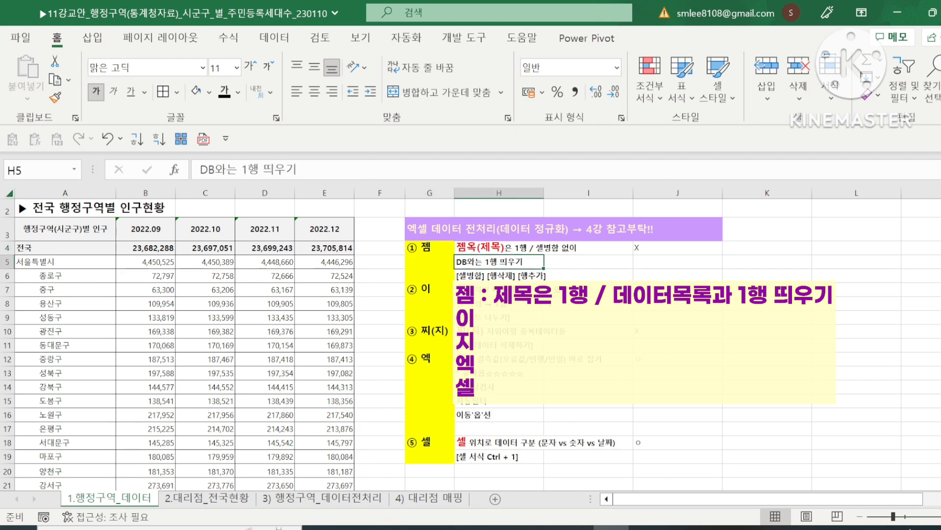
Step: Check the population table's header row and the 전국 row against the title rule, including the title directly above
click(68, 229)
click(80, 248)
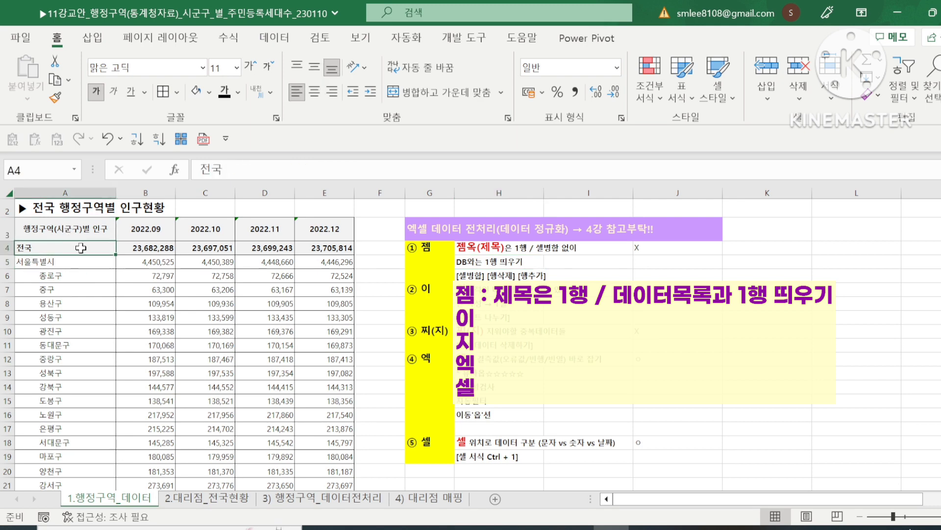
key(Right)
key(Right)
key(Right)
key(Up)
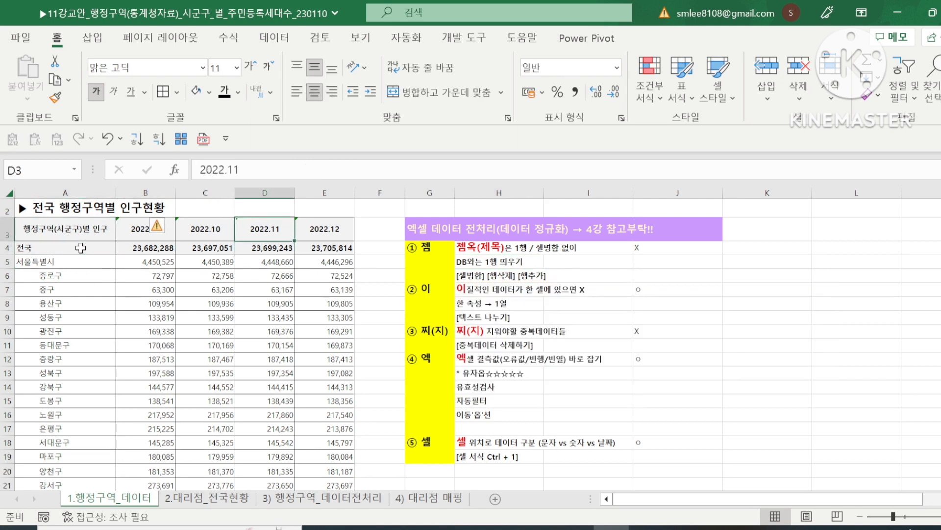
key(Left)
key(Left)
key(Left)
key(Up)
key(Down)
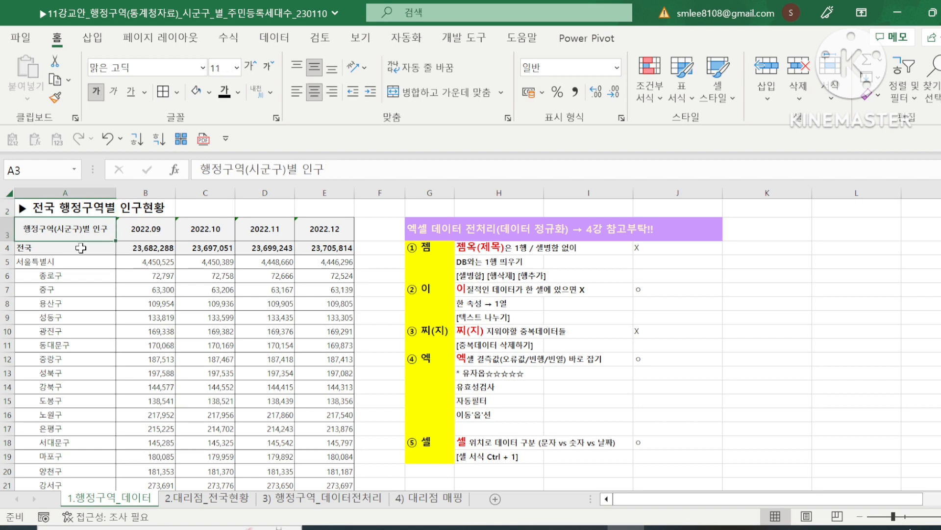
Step: Insert blank cells at A3:E3 with the shift-cells-down option to separate the table from its title
key(shift+Right)
key(shift+Right)
key(shift+Right)
key(shift+Right)
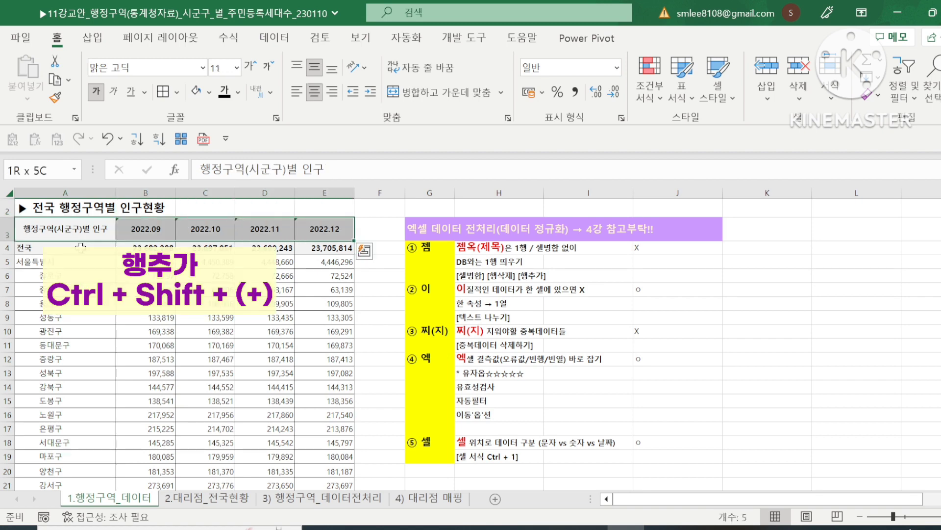
key(ctrl+shift+plus)
key(Down)
key(Down)
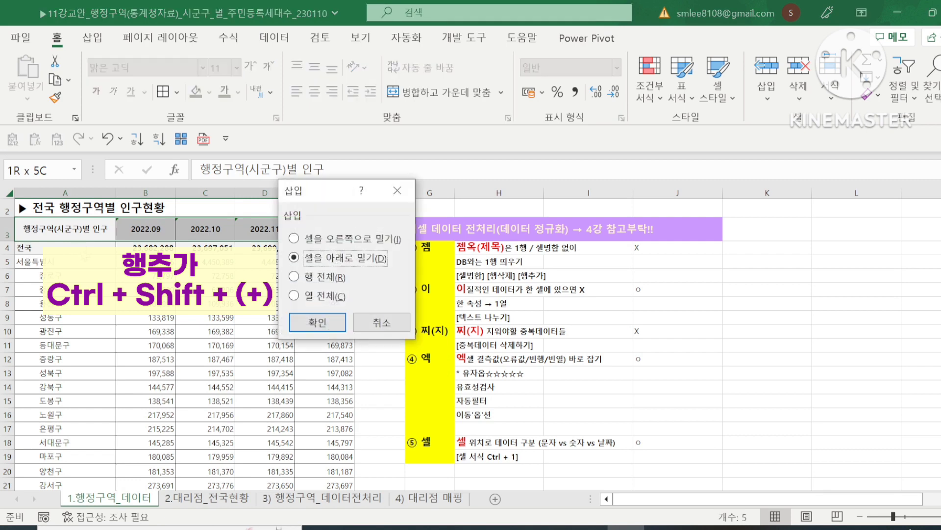
key(Up)
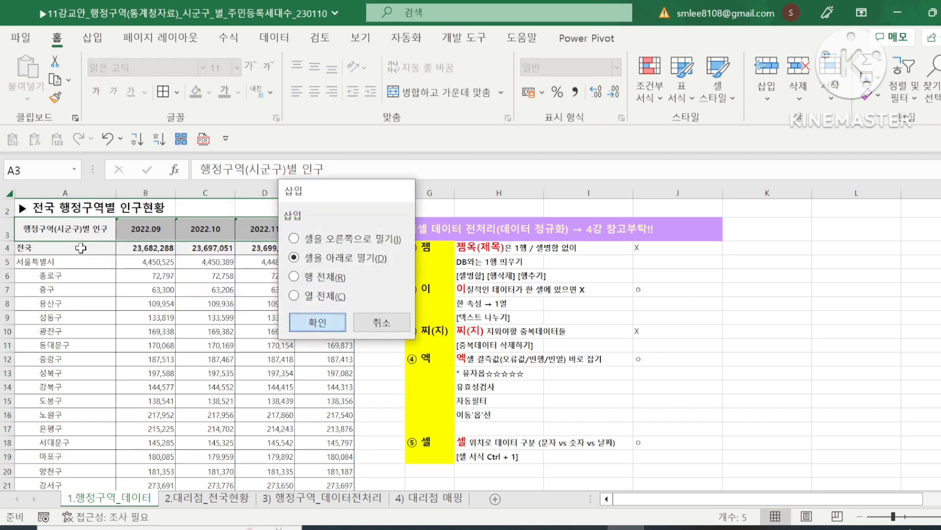
key(Return)
key(Right)
key(Right)
key(Right)
key(Right)
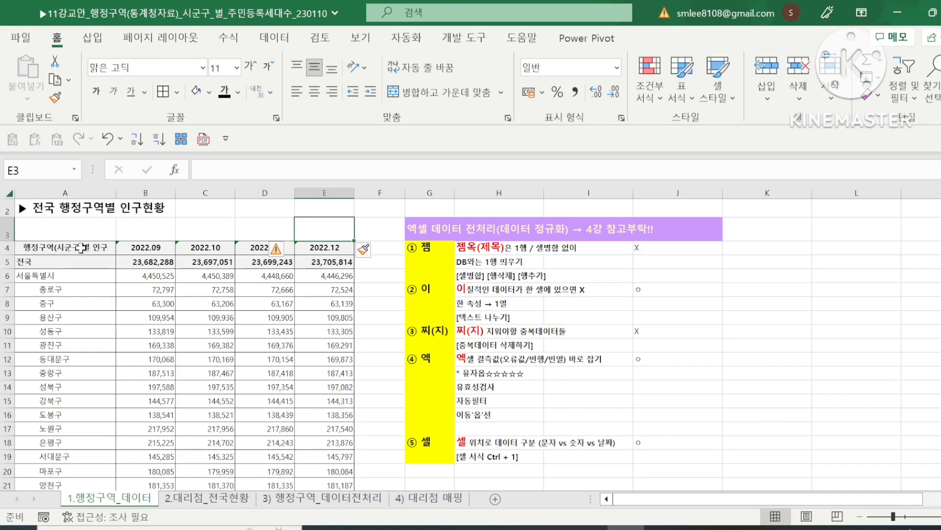
Step: Compare the 서울특별시 and 종로구 cells in column A to check for mixed administrative levels in one column
key(Down)
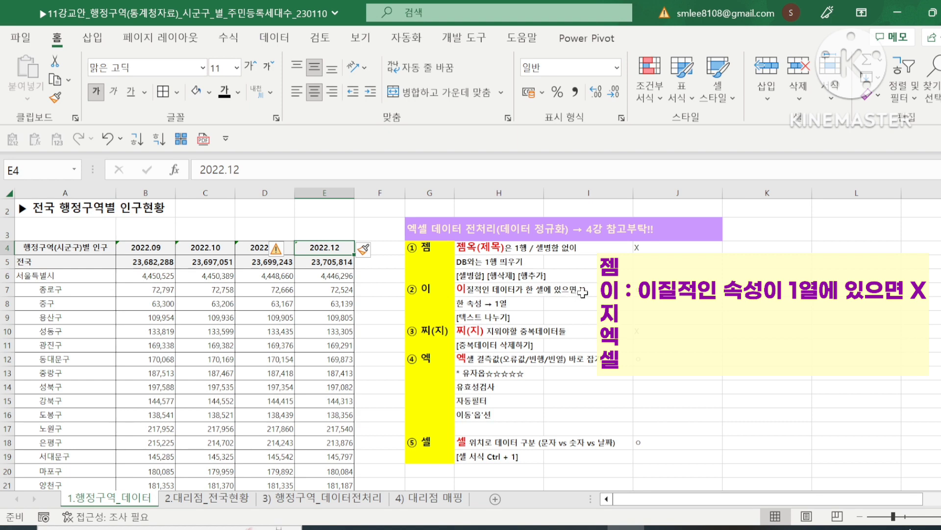
click(75, 278)
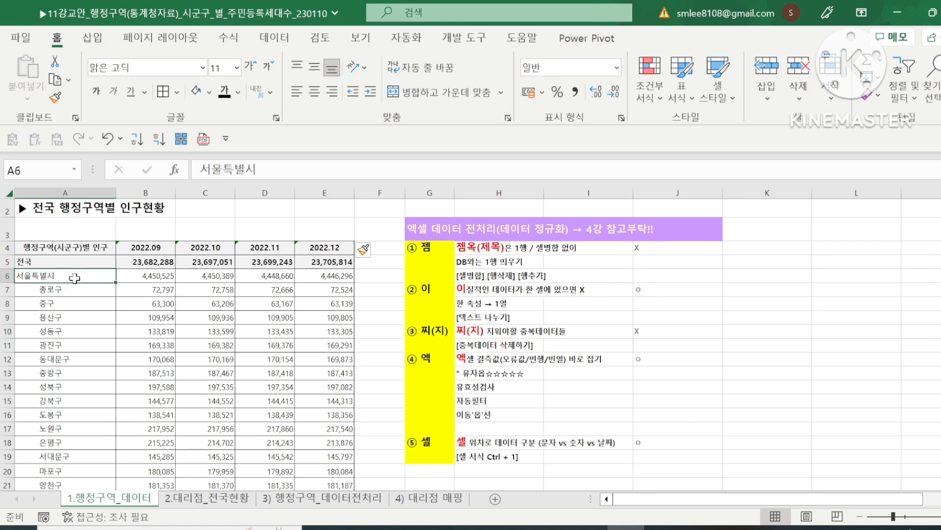
click(72, 289)
click(73, 277)
click(74, 288)
click(74, 277)
click(74, 288)
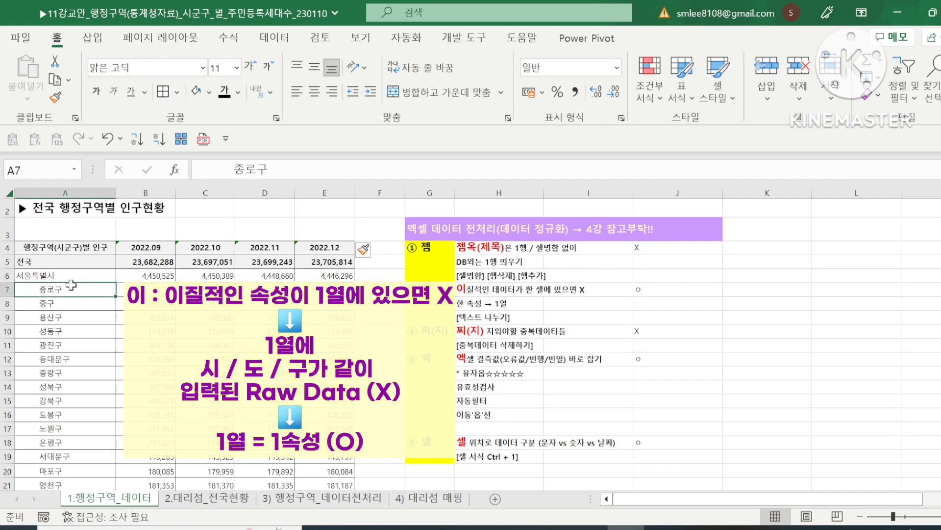
Step: Check column A from 서울특별시 to 부산광역시 against the one-attribute-per-column rule, and read its text-splitting note in H9
scroll(69, 317, down, 5)
click(47, 411)
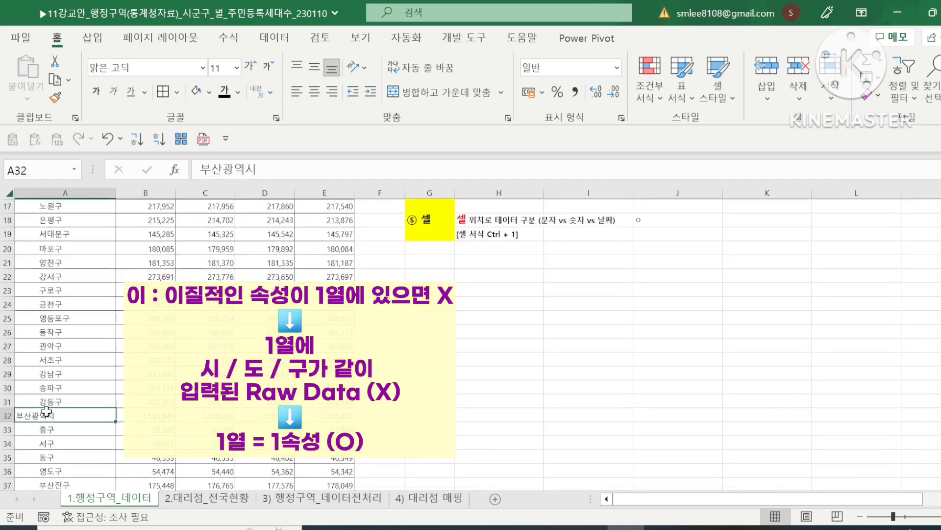
scroll(59, 402, up, 2)
scroll(84, 382, up, 4)
click(92, 288)
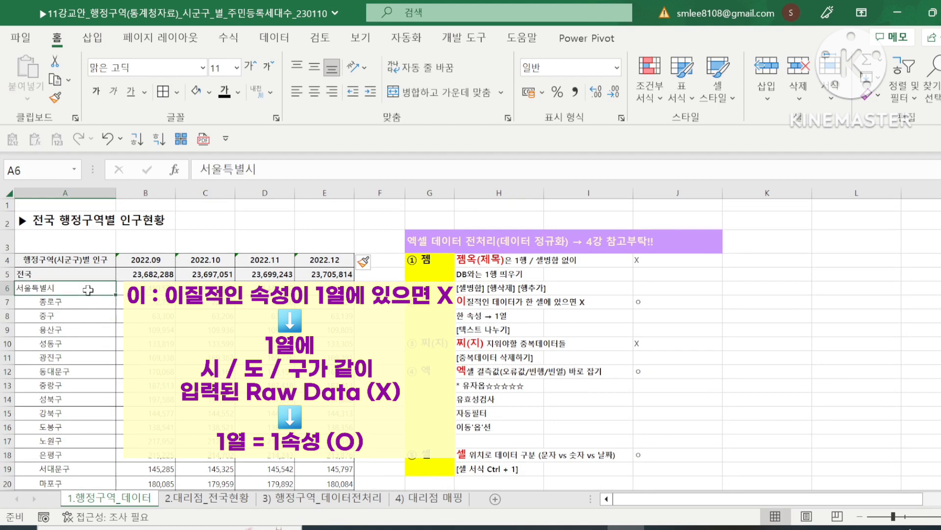
click(91, 191)
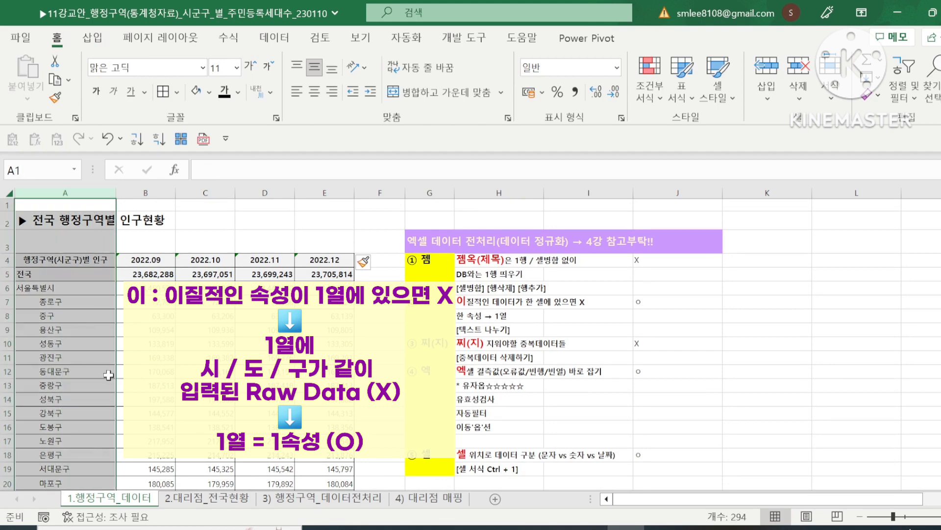
click(487, 326)
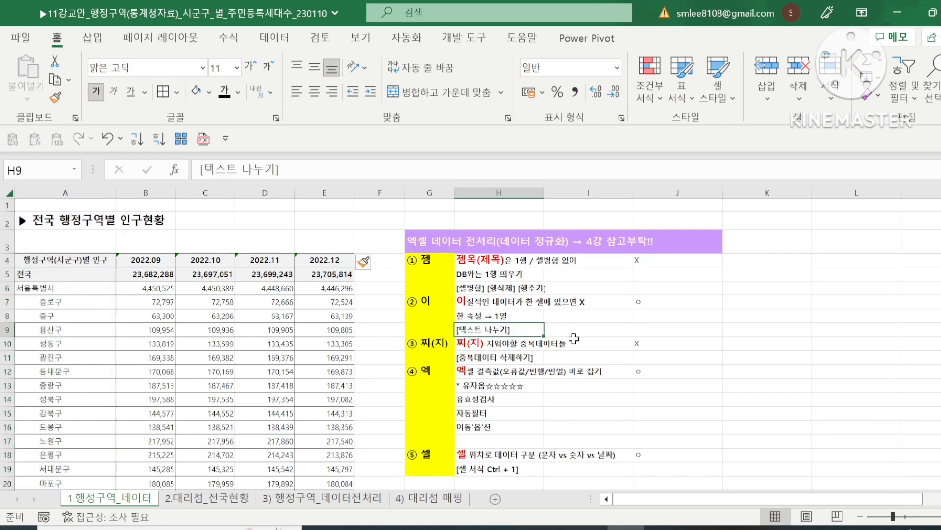
Step: Read the 찌(지) rule on duplicate data in G10:H11 and look over the population table for duplicates
click(417, 342)
click(462, 345)
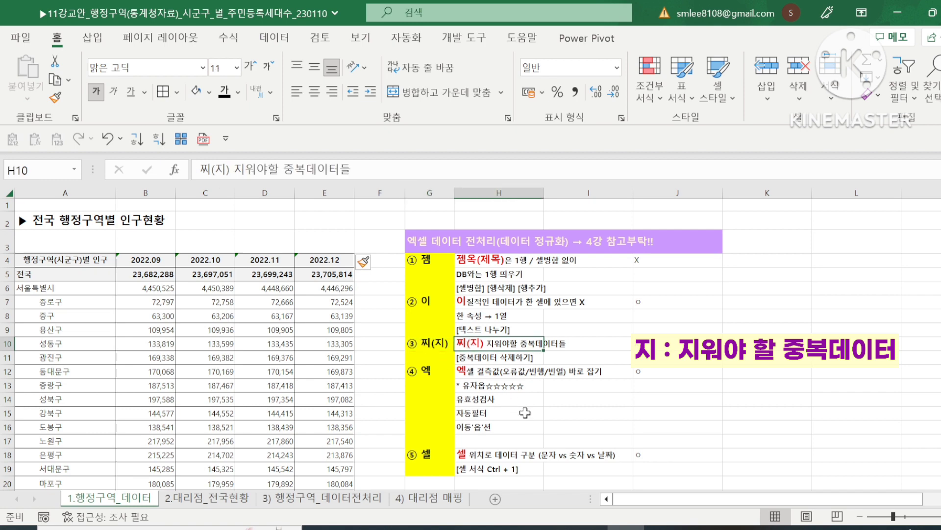
scroll(191, 384, down, 1)
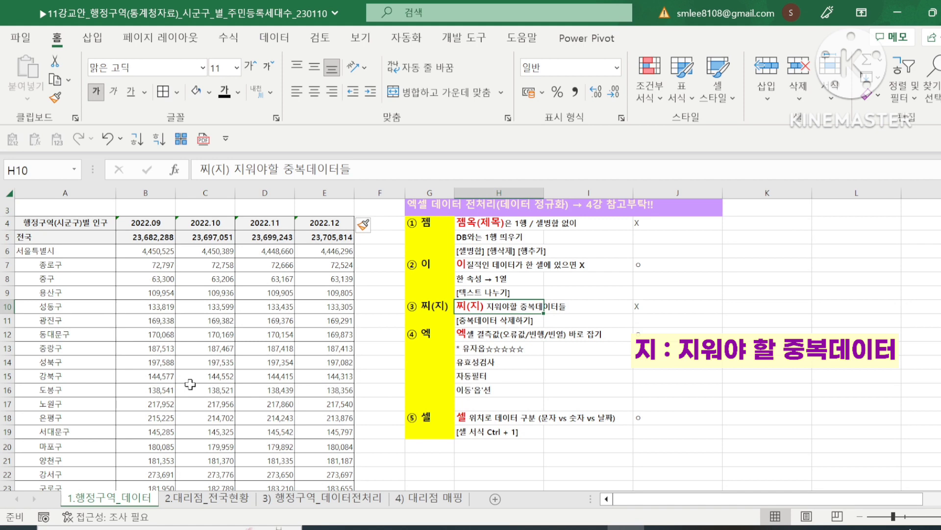
click(484, 322)
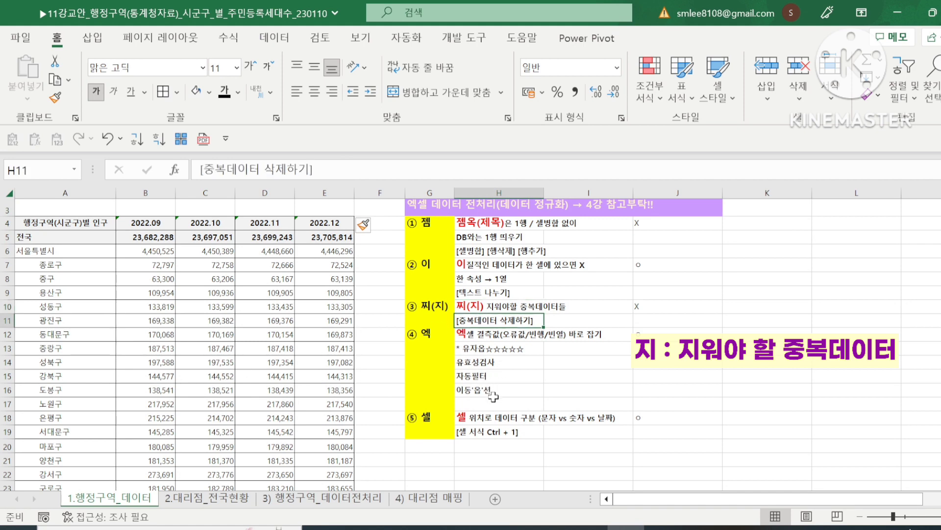
Step: Read the 엑 rule on missing values in G12:H16, including the 유효성검사, 자동필터 and 이동'옵'션 methods
click(422, 333)
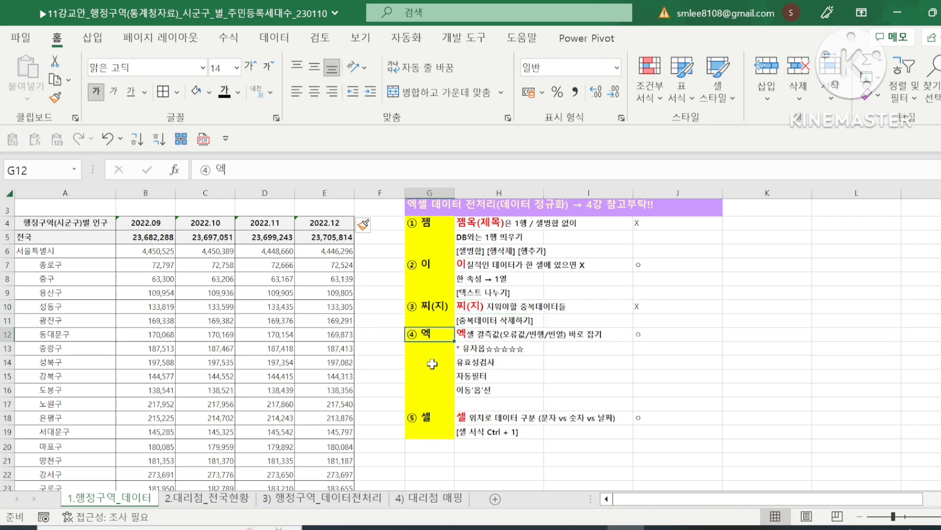
click(466, 334)
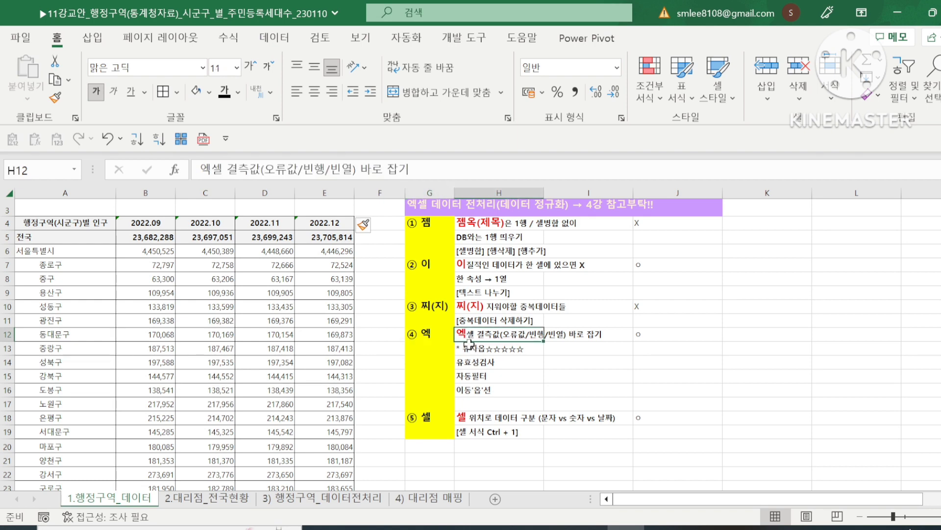
click(484, 363)
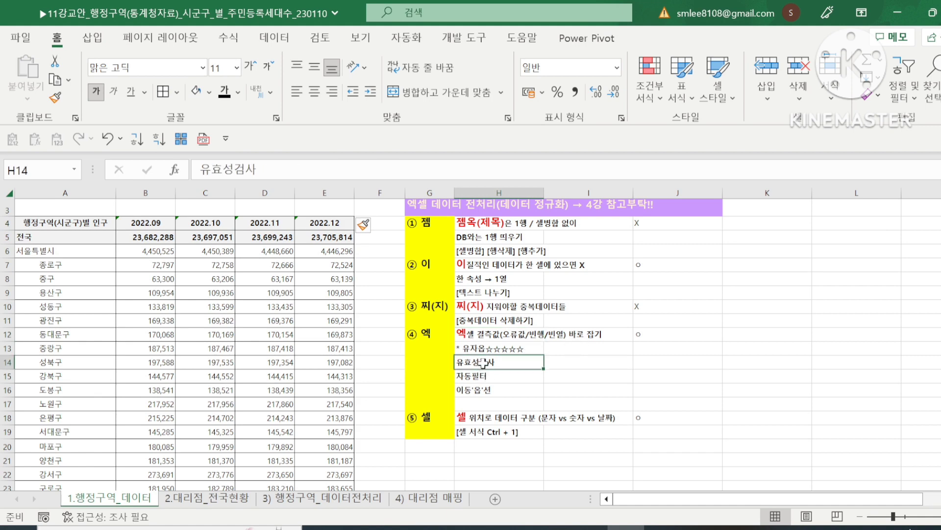
click(495, 377)
click(501, 390)
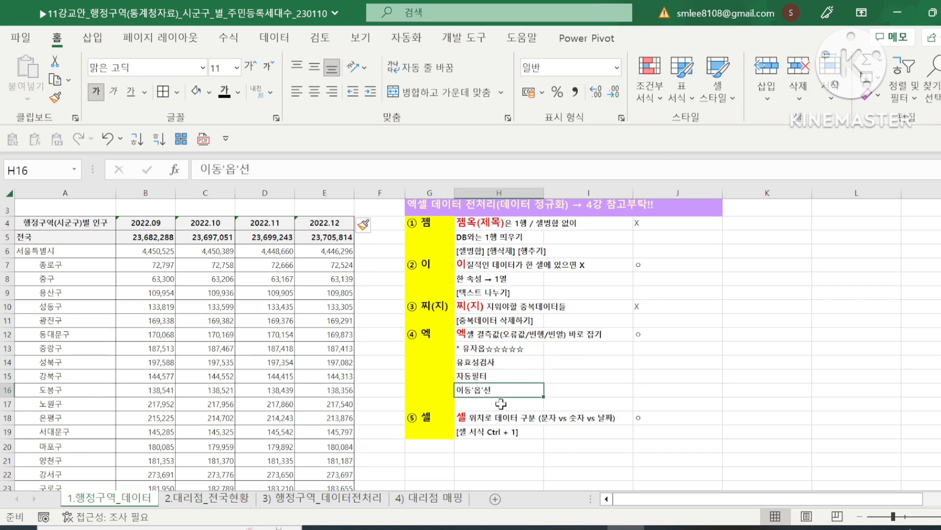
click(493, 366)
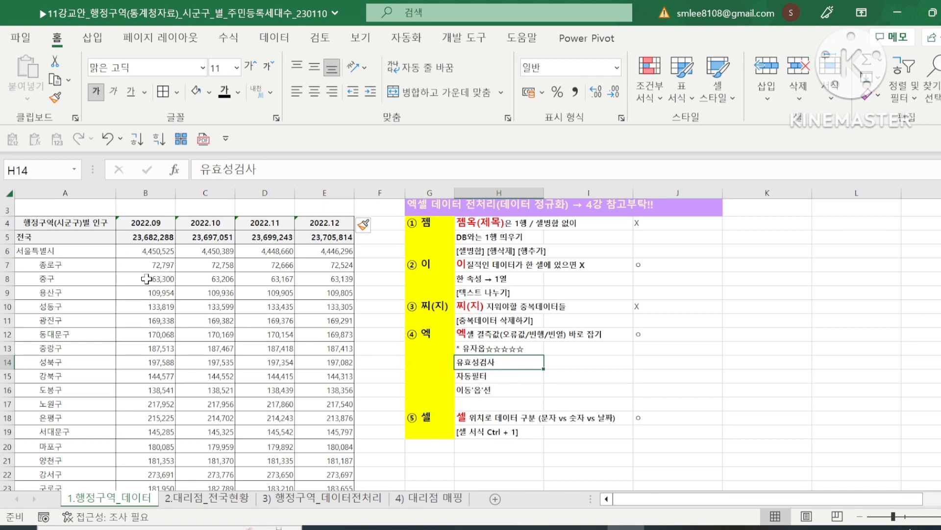
Step: Check the 전국 and 서울특별시 rows, and inspect the first dealer's code and name on the 2.대리점_전국현황 sheet
scroll(187, 338, up, 1)
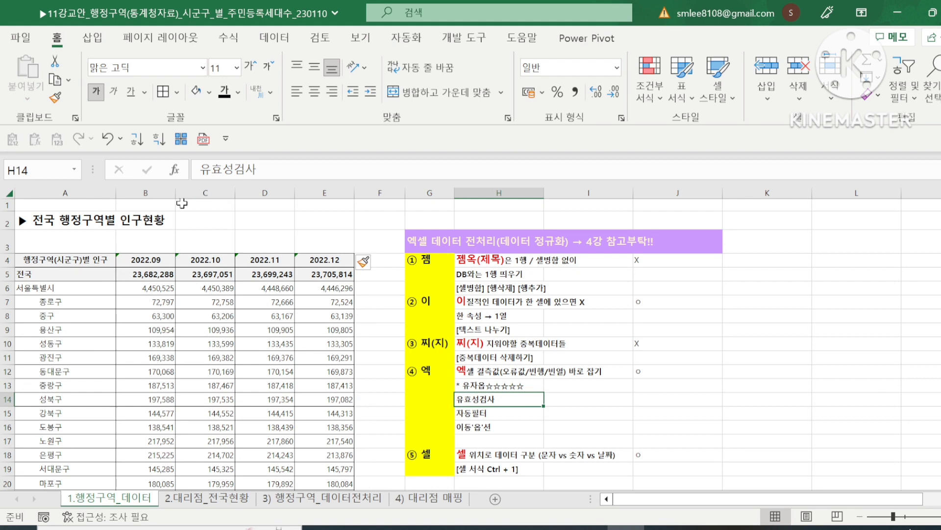
click(86, 273)
key(Down)
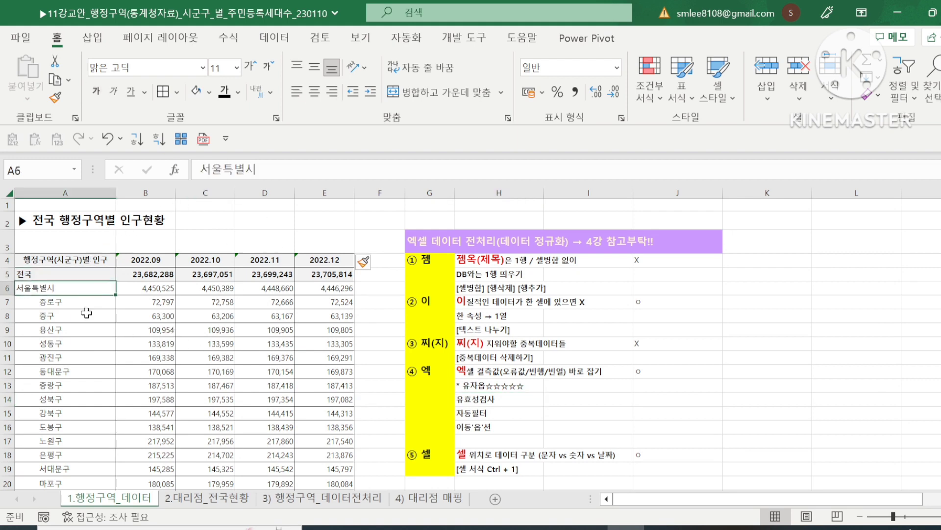
click(203, 497)
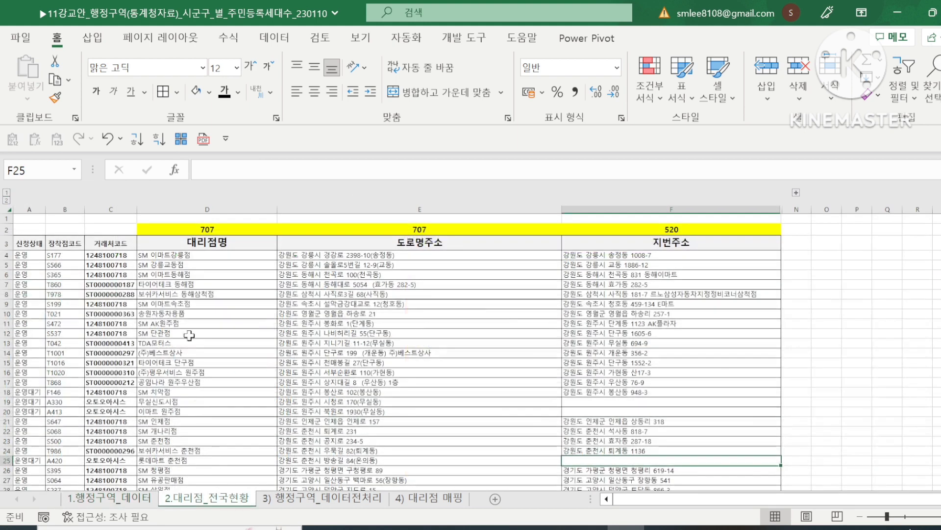
click(117, 255)
click(196, 256)
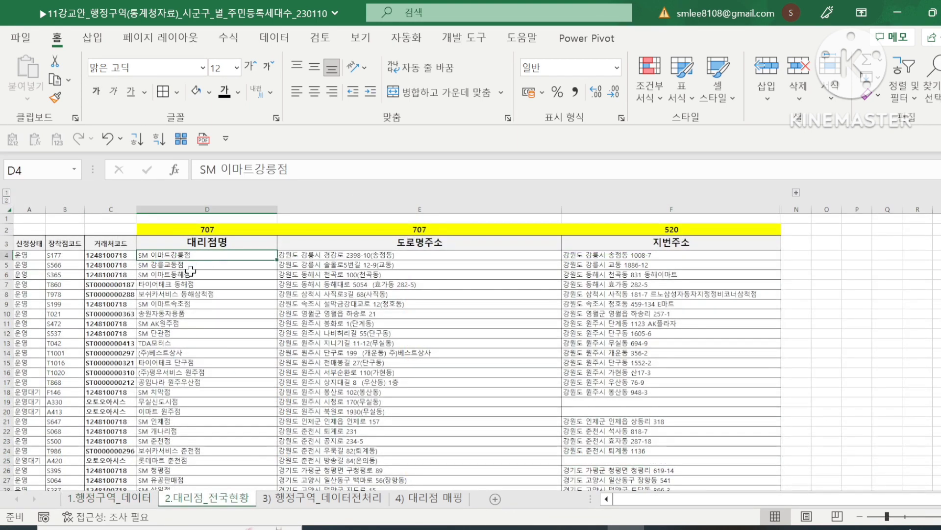
Step: Compare the 1.행정구역_데이터 and 2.대리점_전국현황 sheets, ending on the population data sheet
click(128, 504)
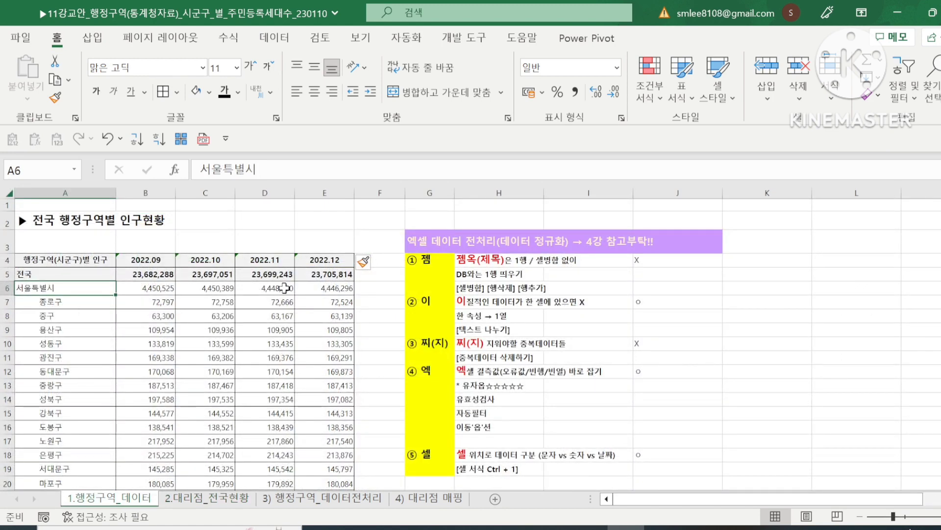
click(213, 501)
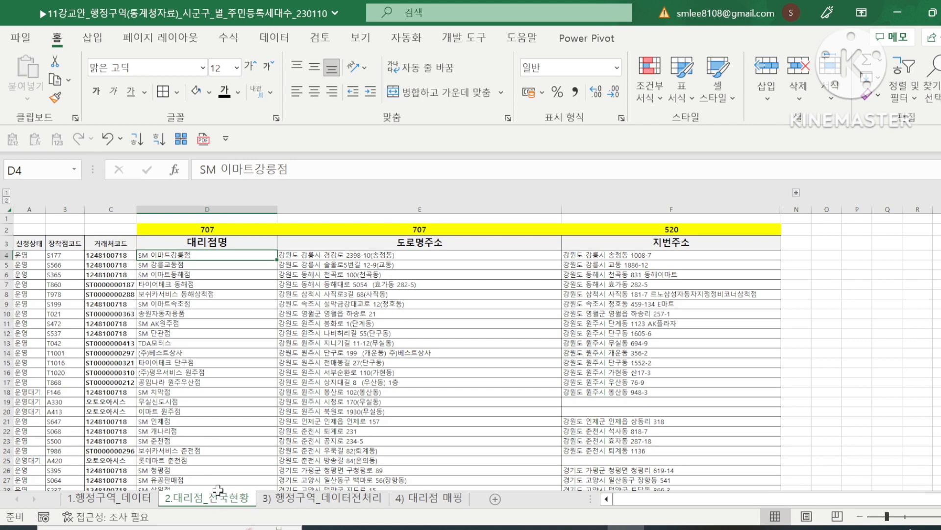
click(126, 499)
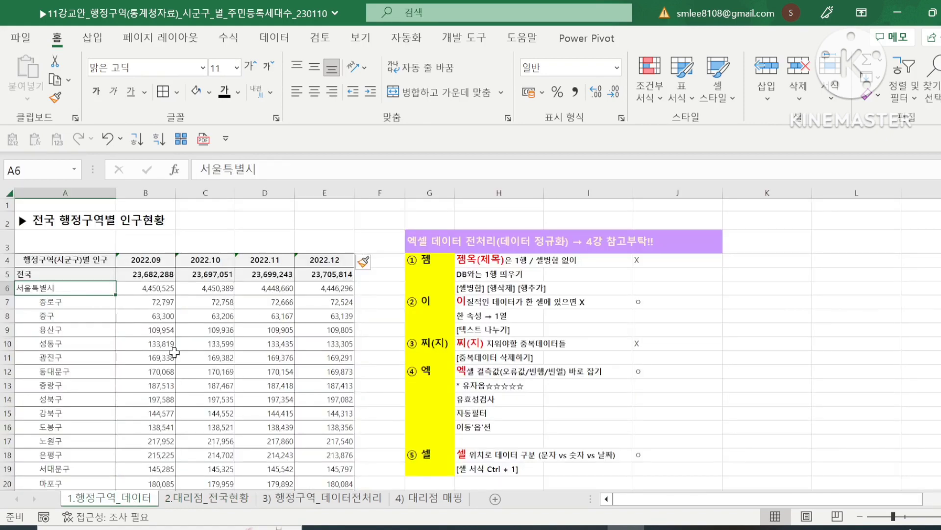
click(217, 500)
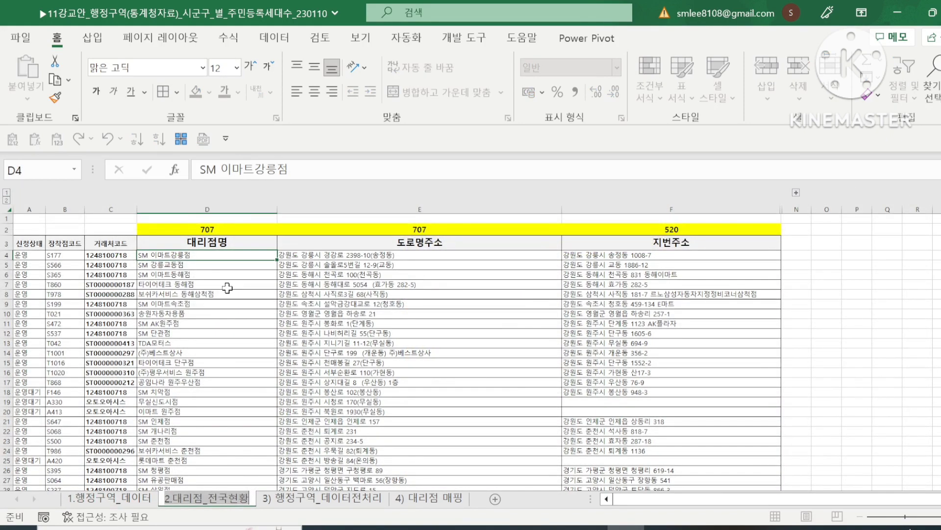
click(125, 499)
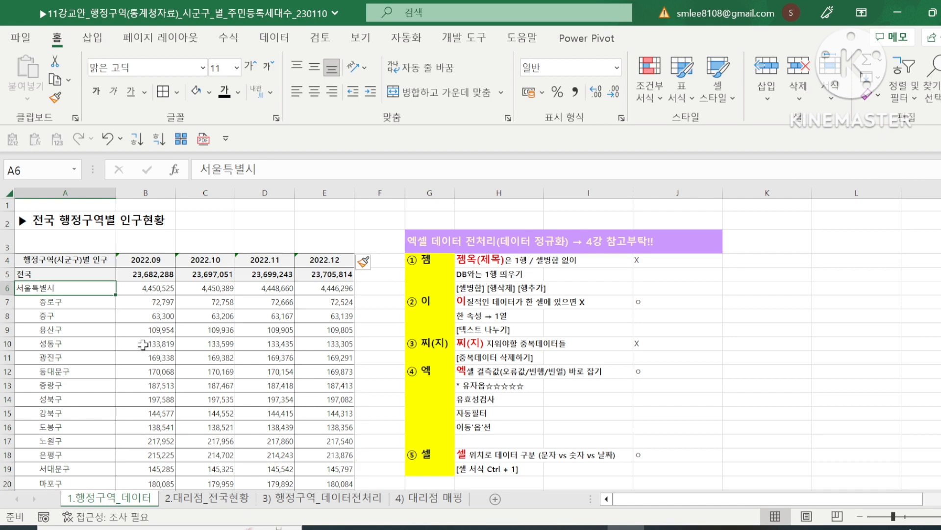
Step: Read the 셀 rule in H18 and check it against the alignment of the region names and the 전국 population value in B5
click(51, 273)
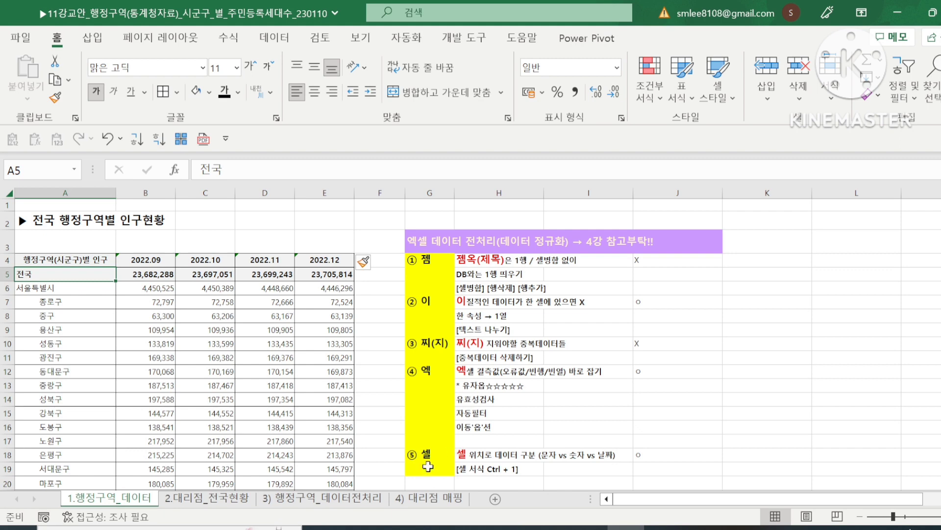
click(475, 455)
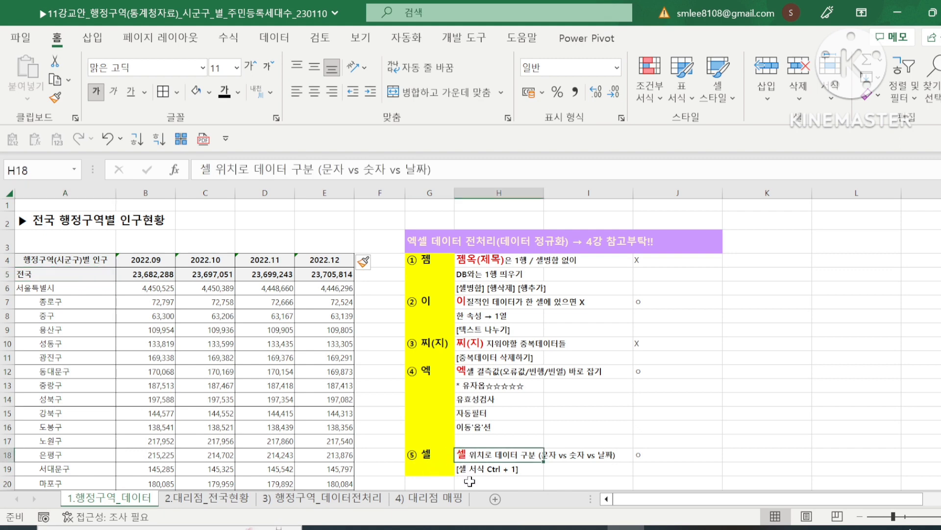
click(64, 289)
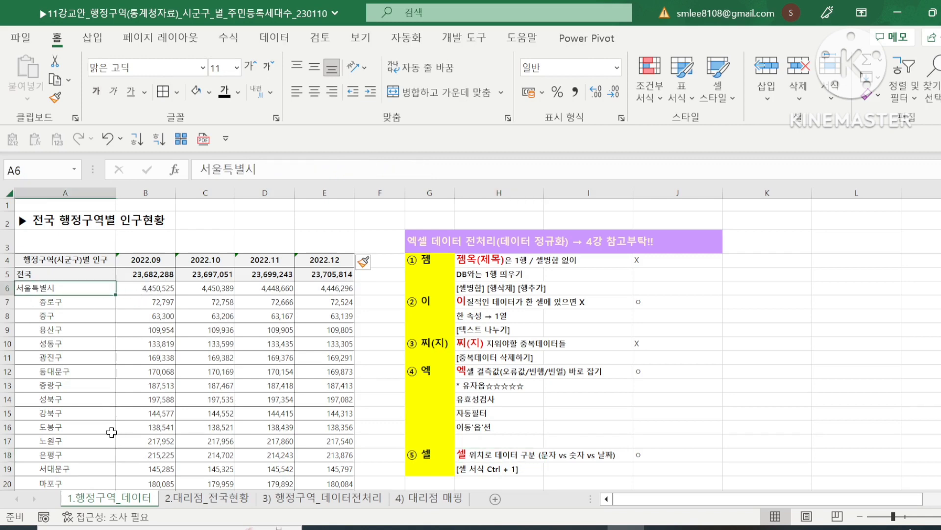
click(68, 277)
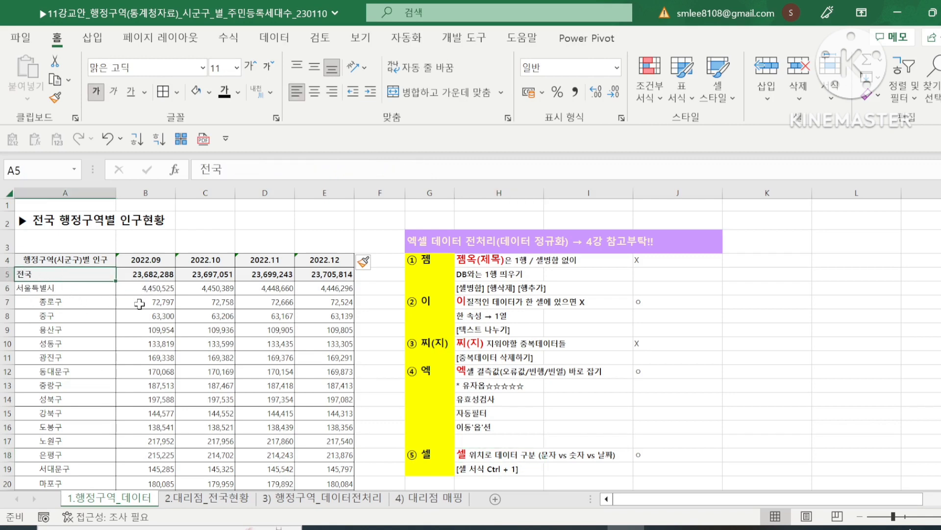
click(165, 277)
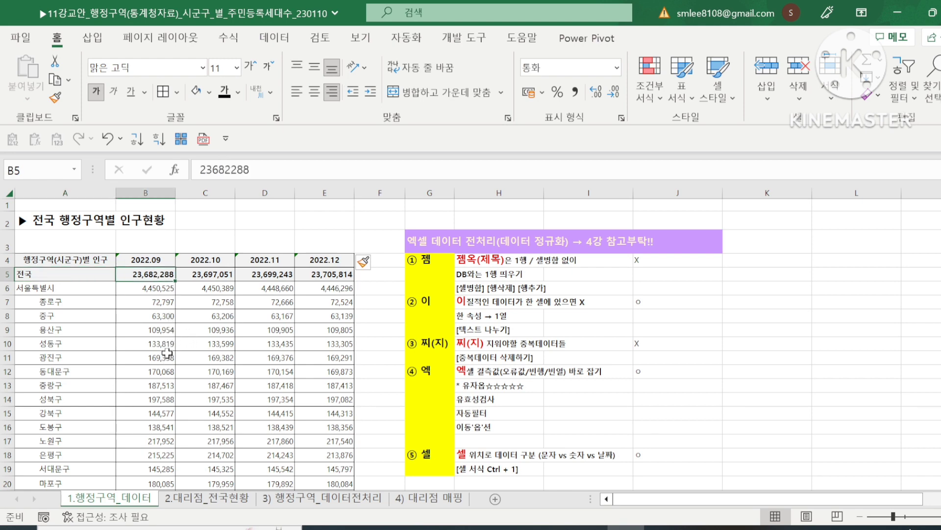
click(503, 456)
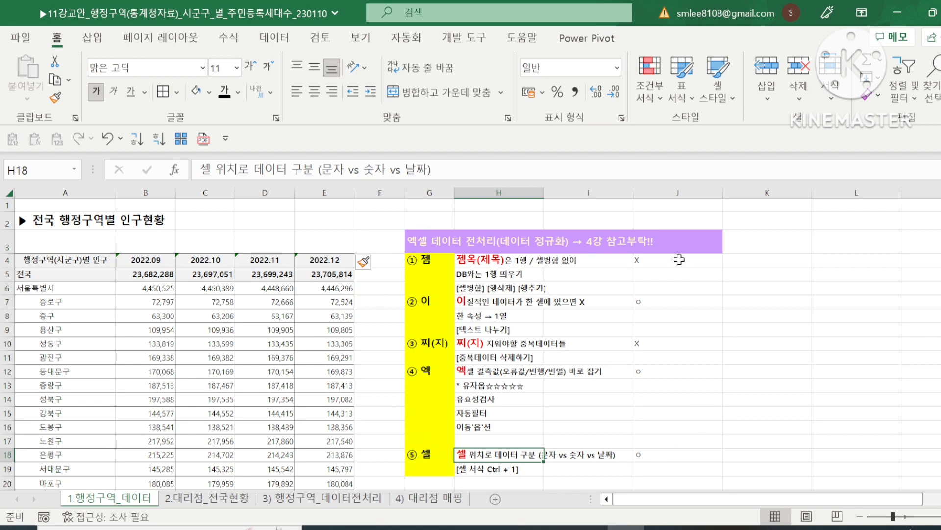
Step: Review the blank row above the table header and the mixed region names throughout column A
click(101, 243)
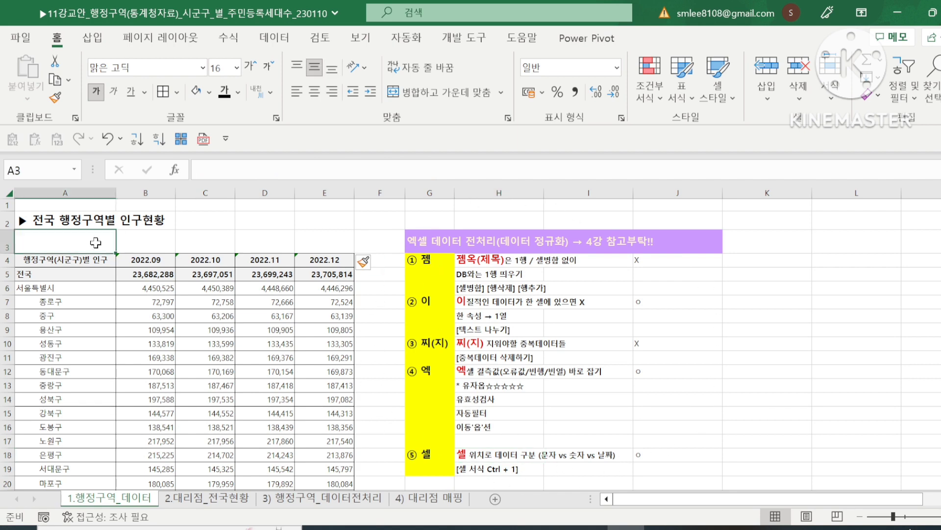
click(78, 282)
click(96, 293)
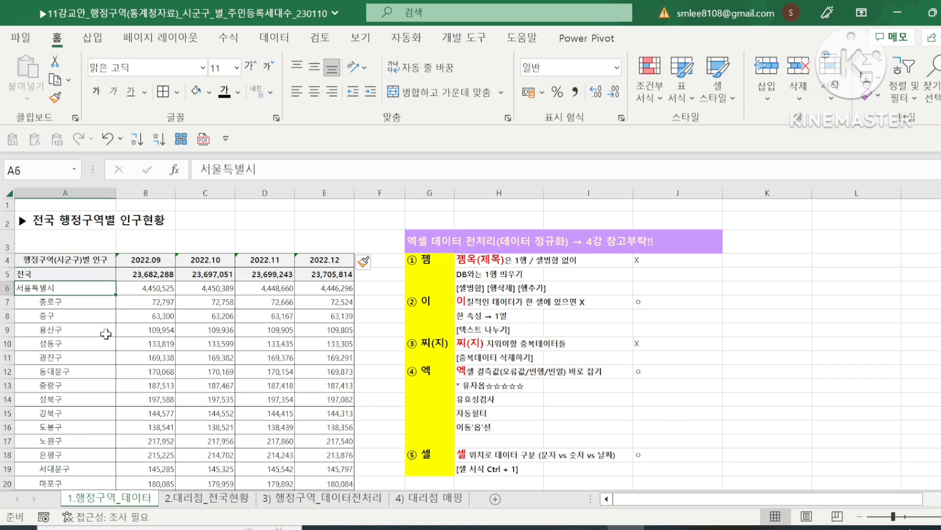
click(74, 193)
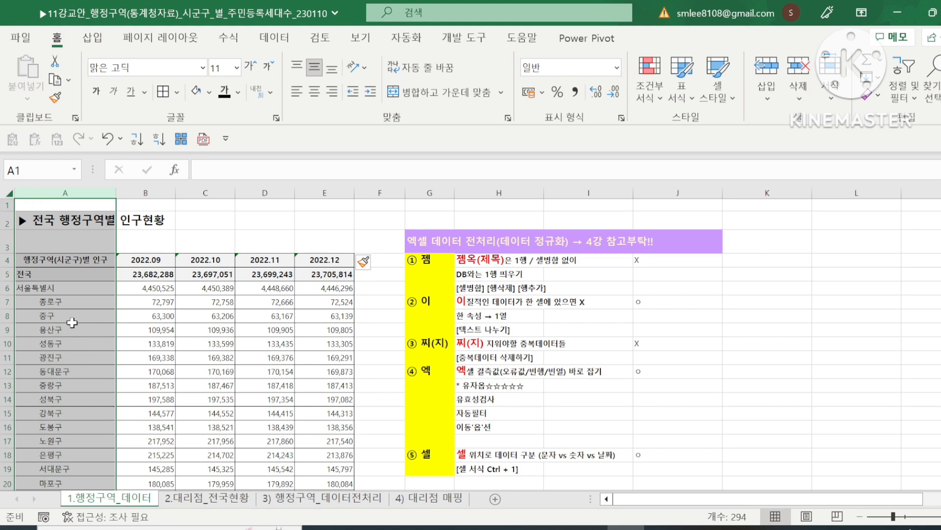
click(76, 287)
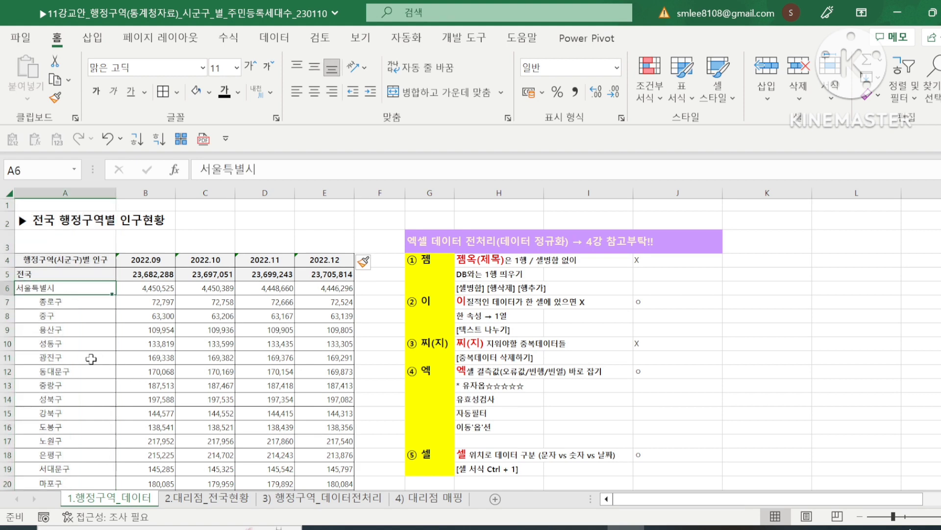
scroll(92, 359, down, 2)
scroll(91, 359, up, 2)
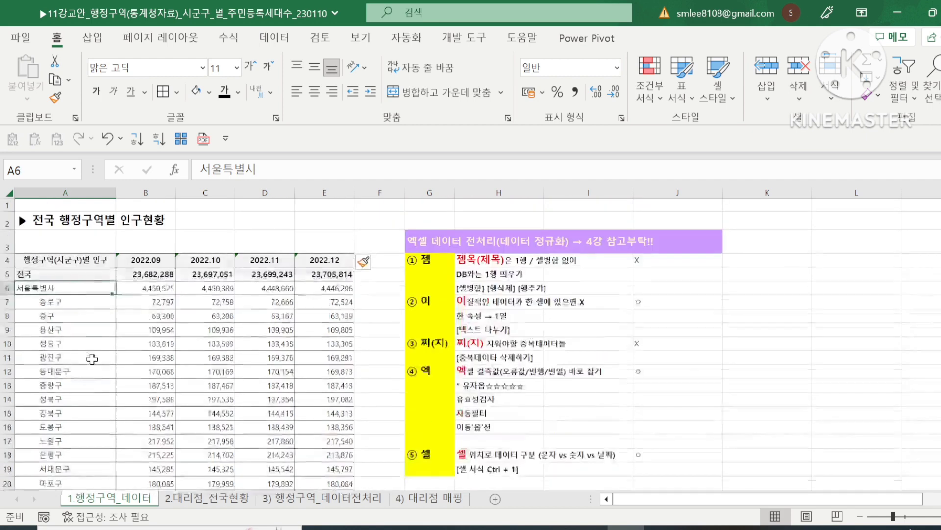
Step: Turn on AutoFilter for the 전국 row, A5:E5, of the population table
key(Up)
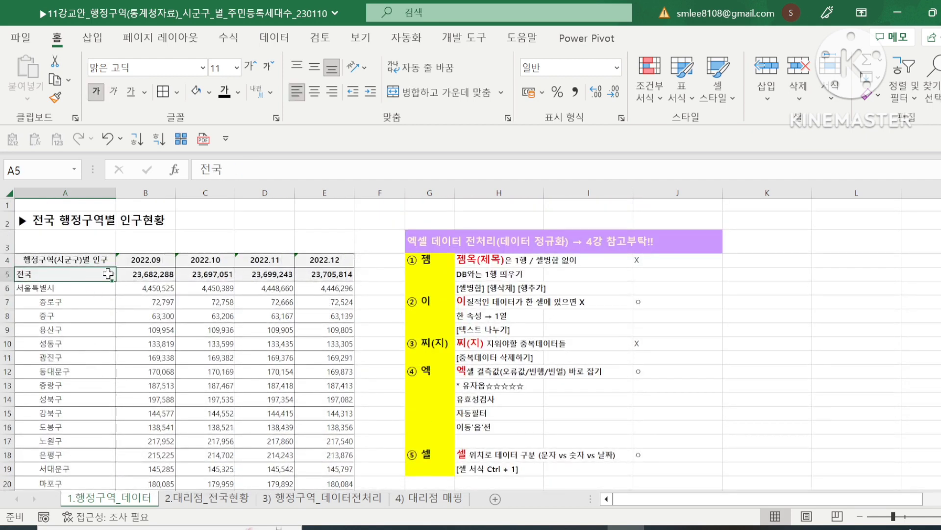
drag(111, 273, 323, 276)
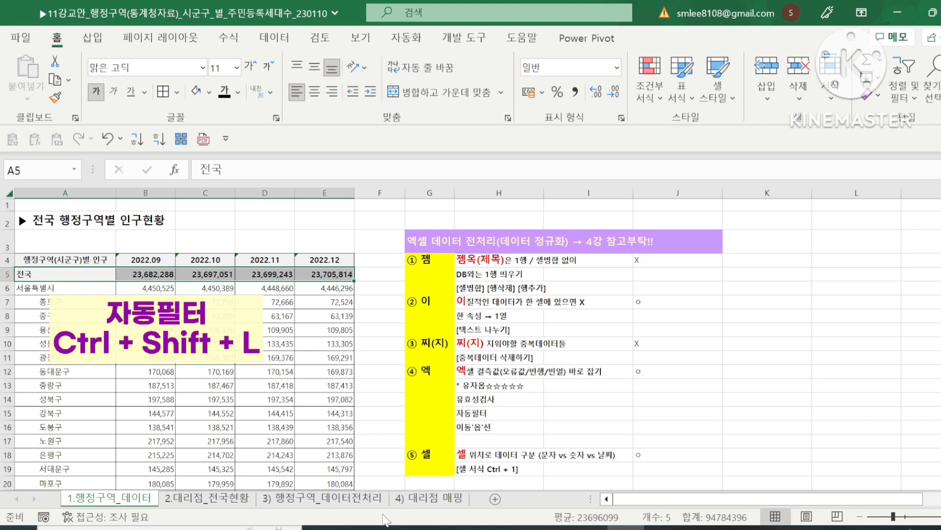
key(ctrl+shift+l)
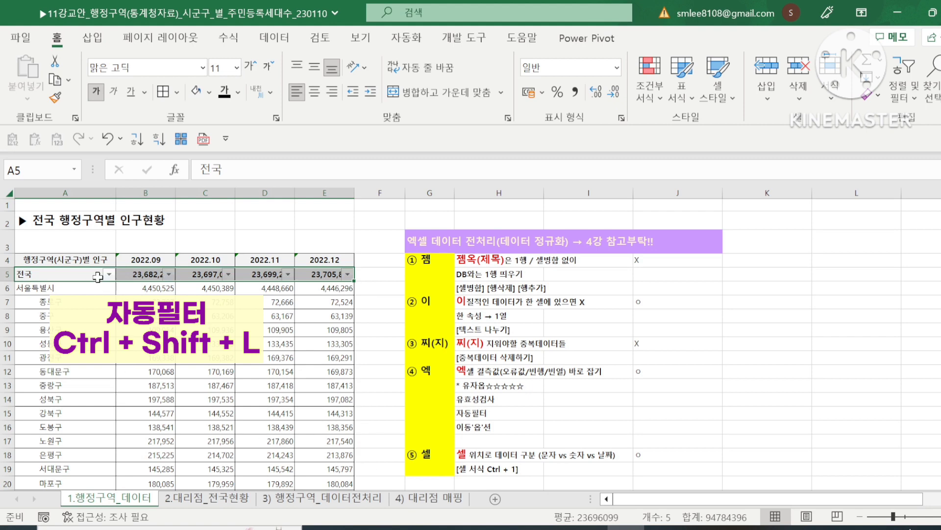
Step: Examine the highlighted 중구영종출장소 and 중구용유출장소 rows under 인천광역시 and compare their population values with the 중구 row
scroll(149, 326, down, 9)
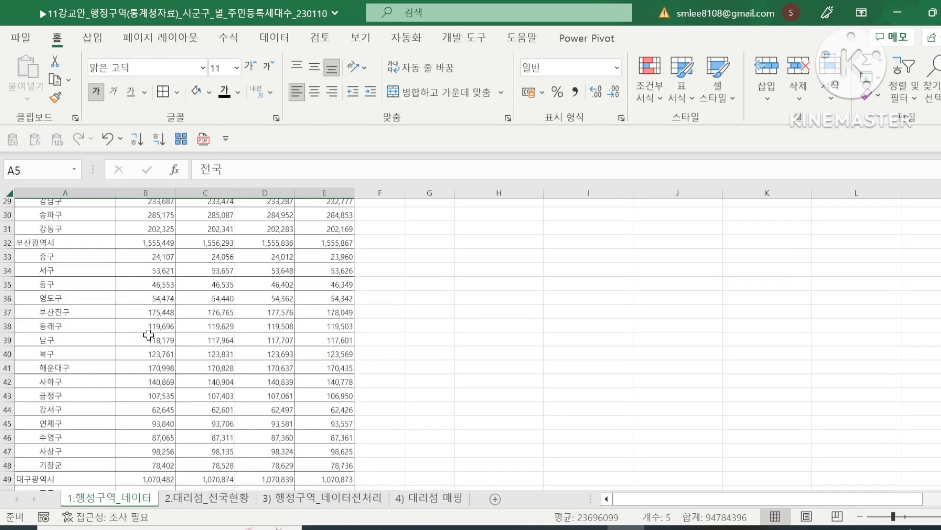
scroll(148, 335, down, 6)
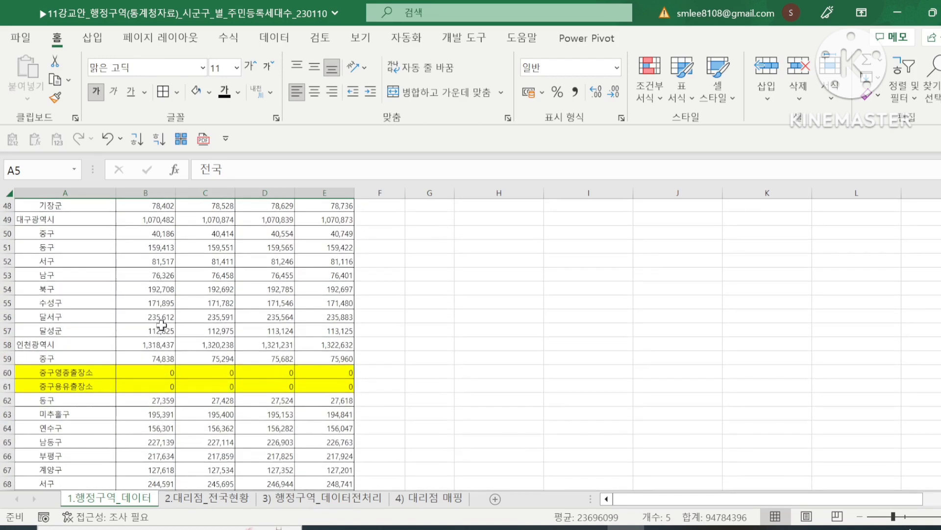
scroll(161, 325, up, 1)
scroll(161, 325, down, 1)
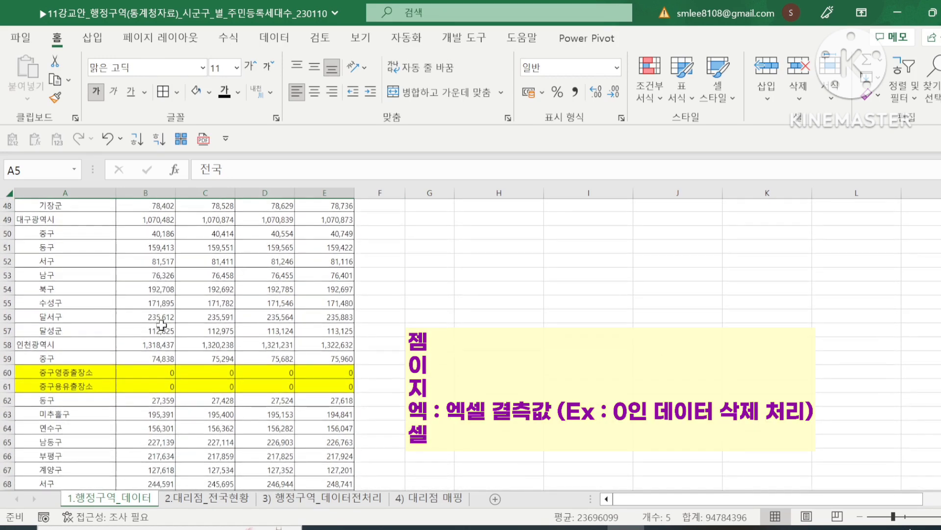
click(140, 372)
click(84, 374)
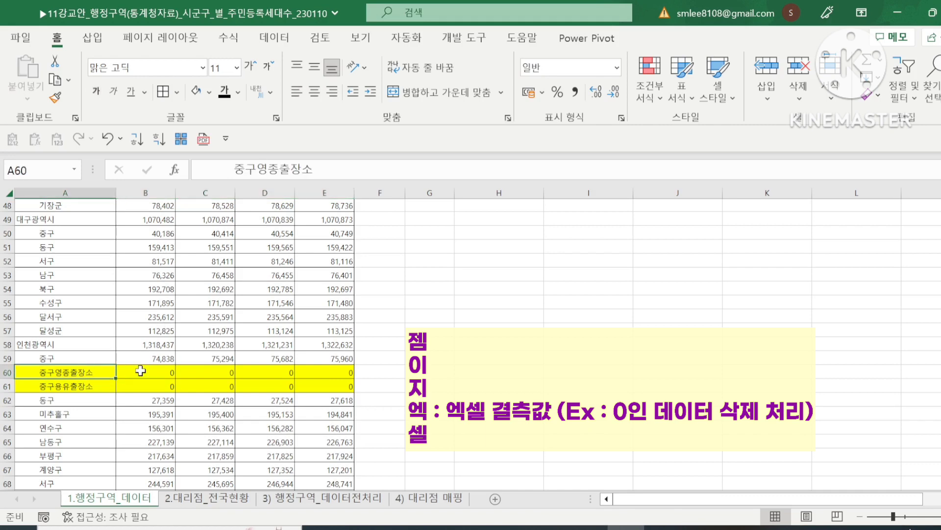
click(140, 371)
click(211, 375)
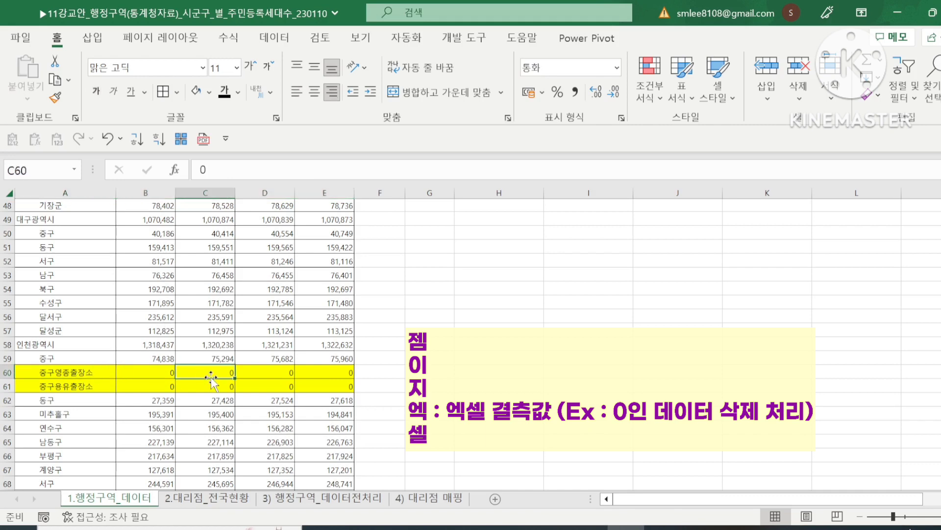
click(77, 372)
click(66, 361)
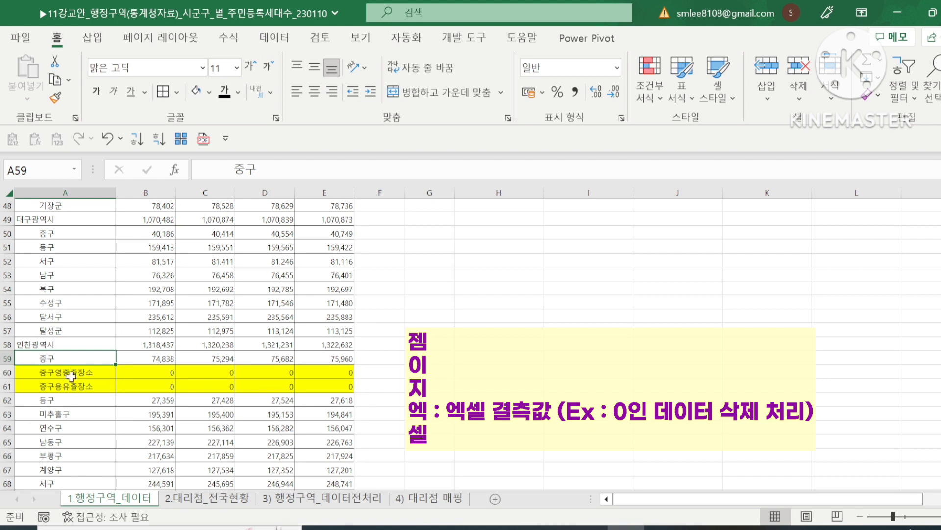
click(72, 374)
click(86, 387)
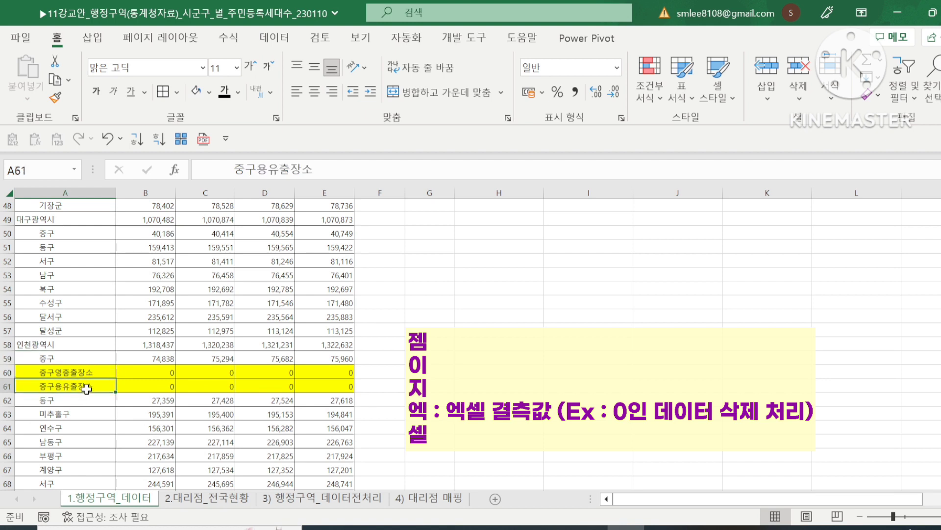
click(151, 374)
drag(8, 372, 7, 387)
Step: Filter the 2022.09 column of the population table to show only rows with the value 0
scroll(161, 331, up, 16)
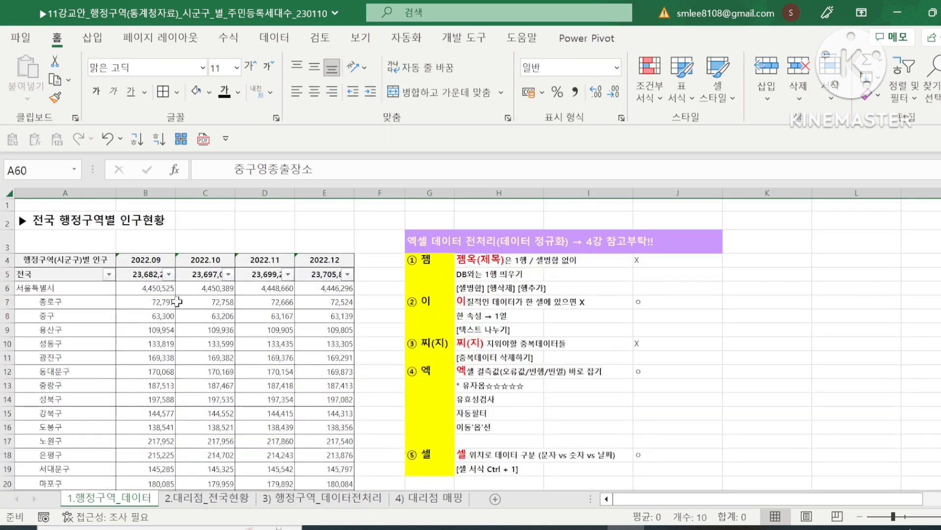
click(169, 274)
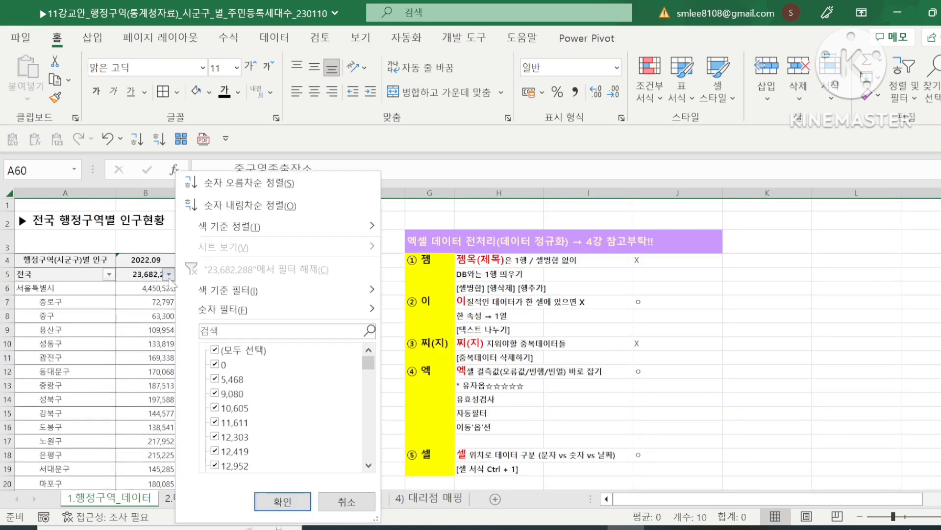
click(215, 350)
click(215, 363)
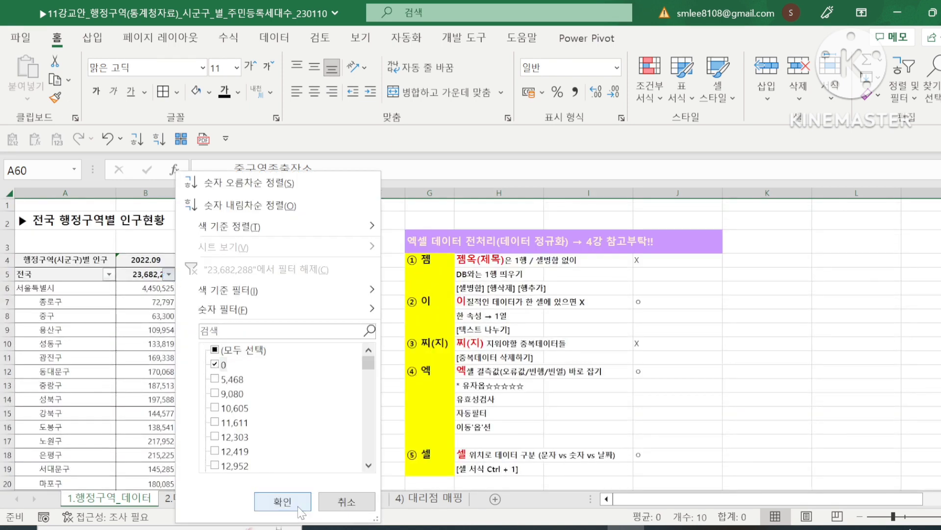
click(283, 501)
Step: Review and select the filtered 출장소 rows 60 to 283, and remove the AutoFilter from the table
click(92, 331)
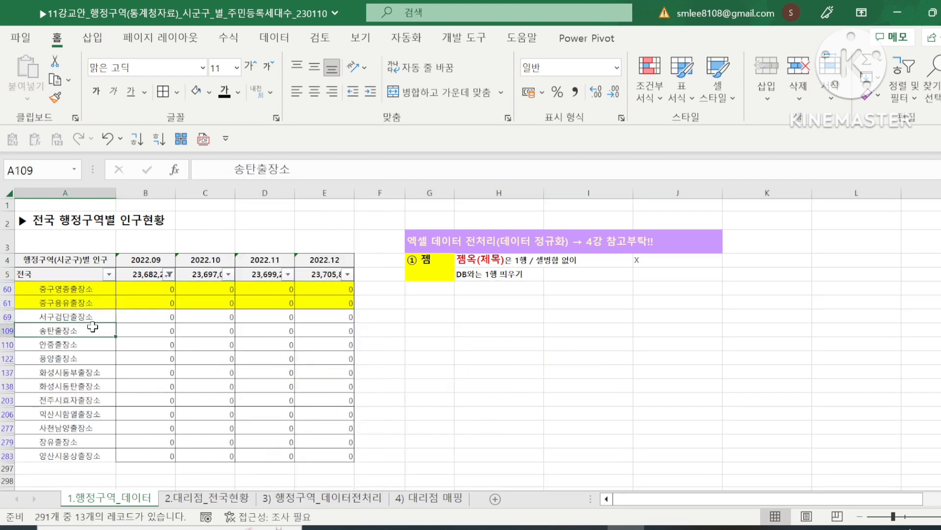
drag(91, 290, 93, 455)
click(91, 289)
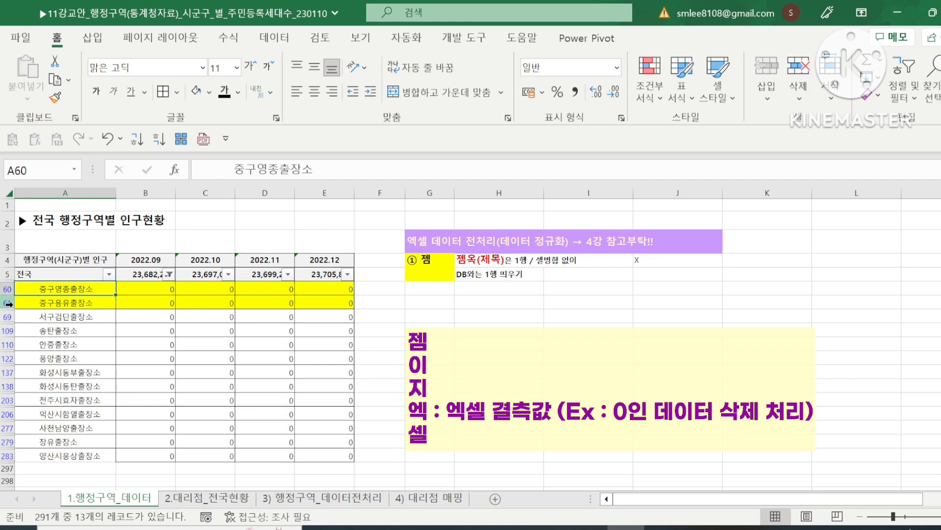
click(6, 288)
drag(6, 288, 3, 458)
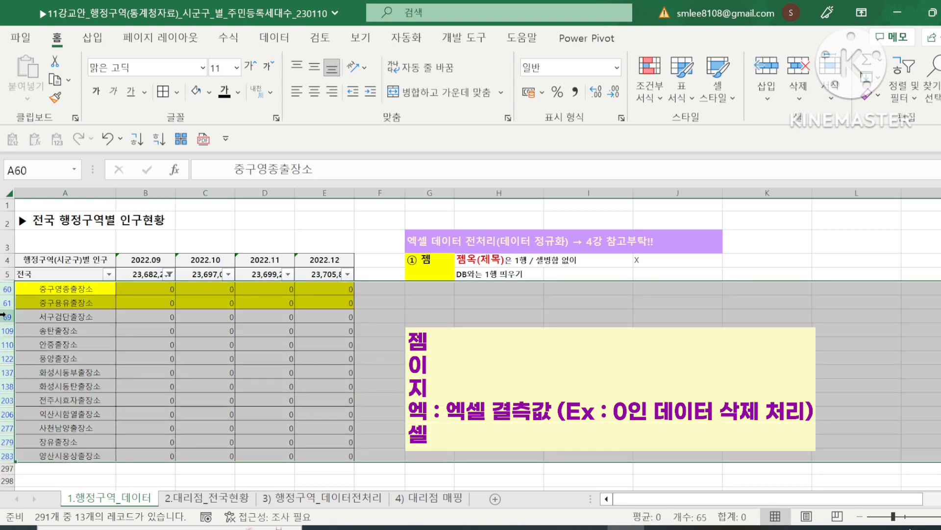
click(69, 274)
key(ctrl+shift+l)
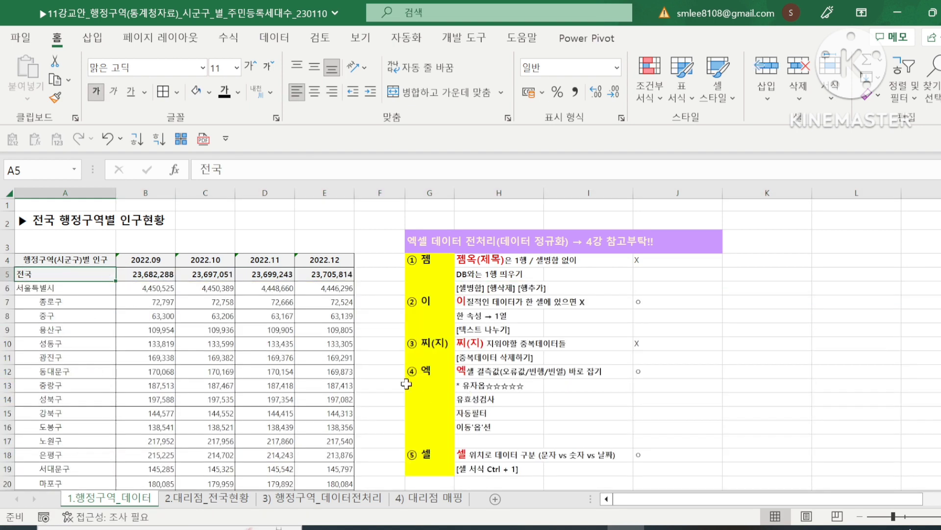
Step: Apply AutoFilter to A5:E5 and show only the rows whose 2022.09 value is 0
key(shift+Right)
key(shift+Right)
key(shift+Right)
key(shift+Right)
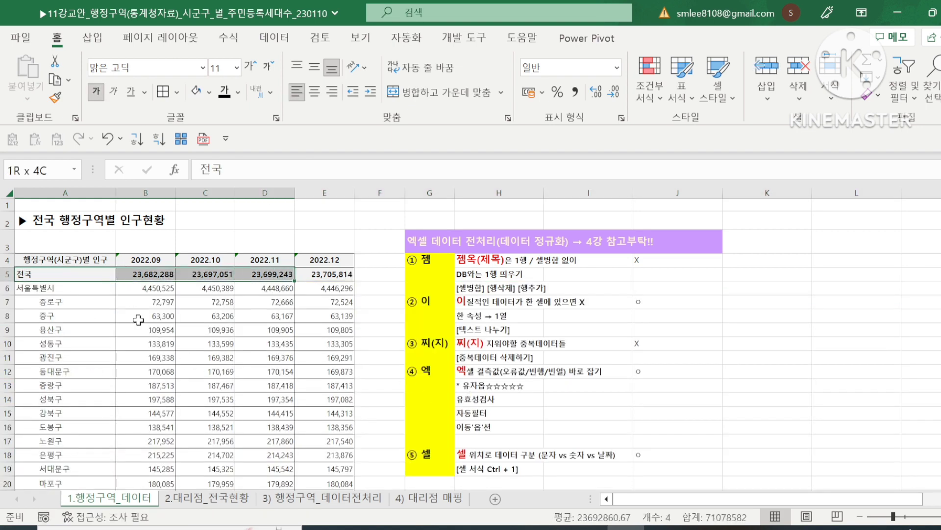
key(ctrl+shift+l)
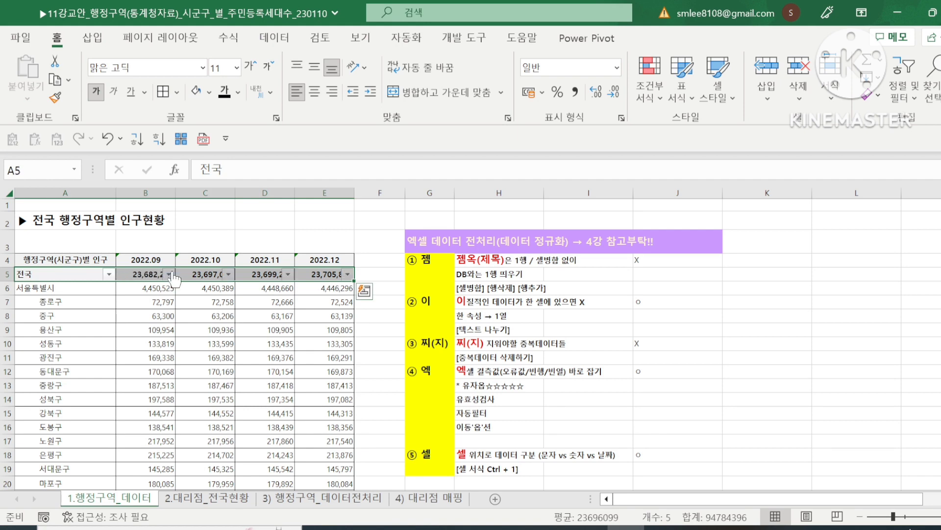
click(168, 274)
click(215, 364)
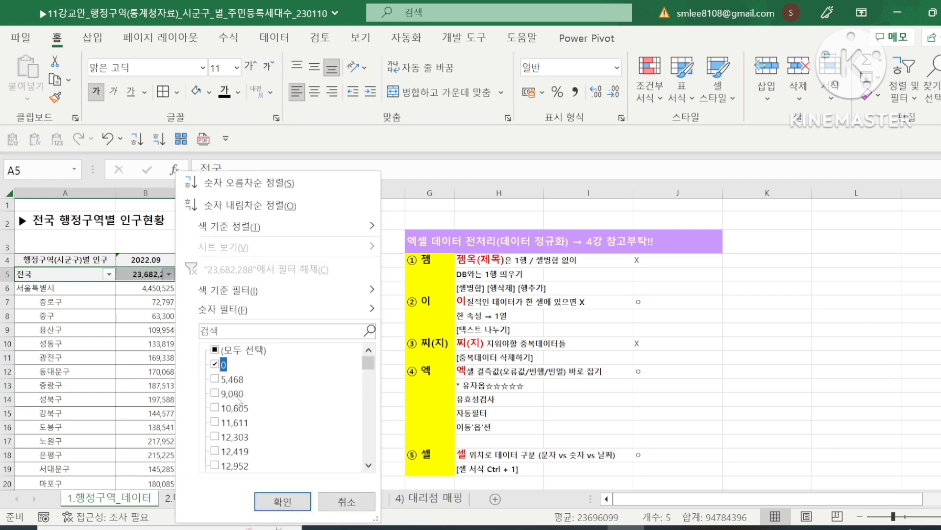
click(283, 501)
Step: Delete the filtered 출장소 rows 60 to 283 and turn off AutoFilter to restore the full table
drag(7, 289, 8, 456)
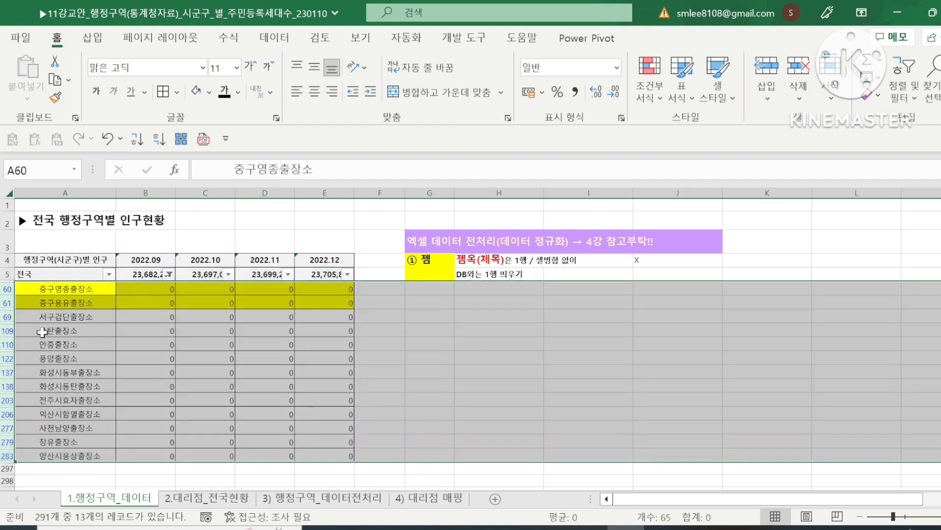
right_click(10, 294)
click(60, 396)
click(162, 278)
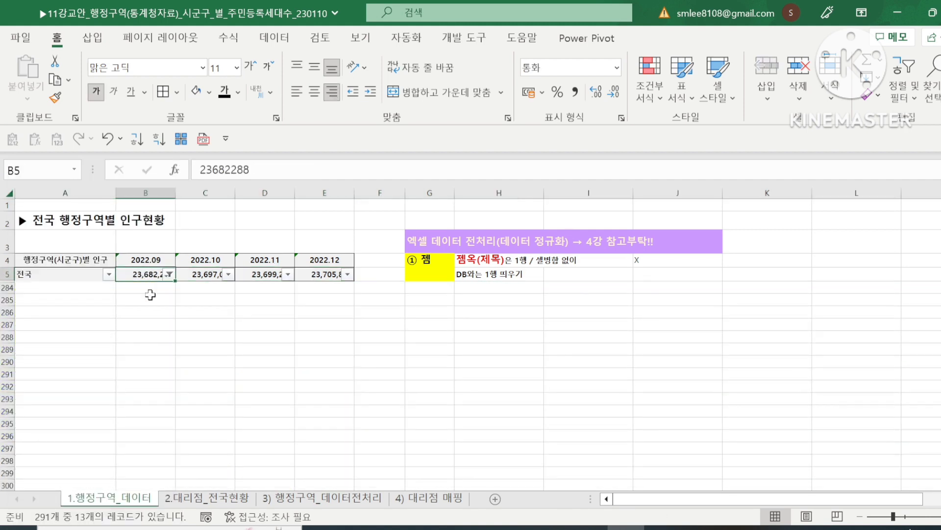
key(ctrl+shift+l)
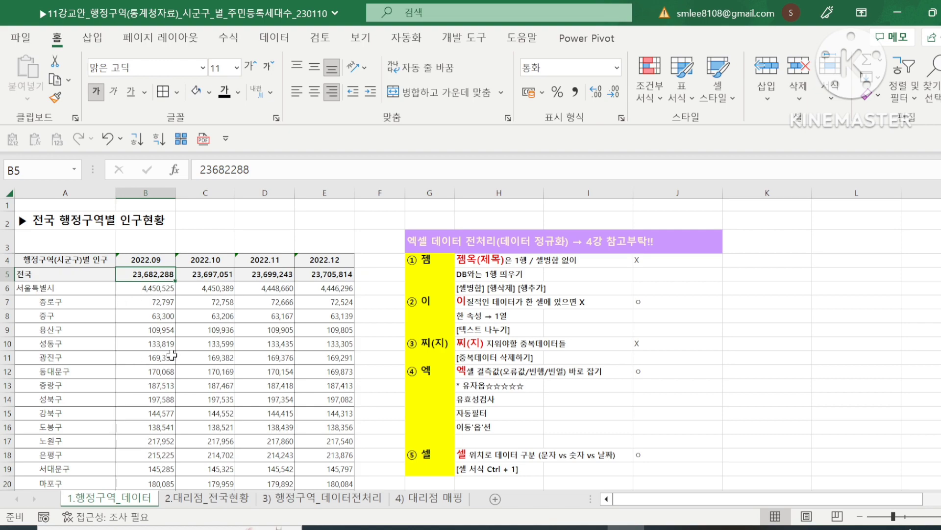
Step: Check the remaining region rows for duplicate data, comparing 수원시 in A90 with its districts 장안구, 권선구, 팔달구 and 영통구
scroll(172, 355, down, 7)
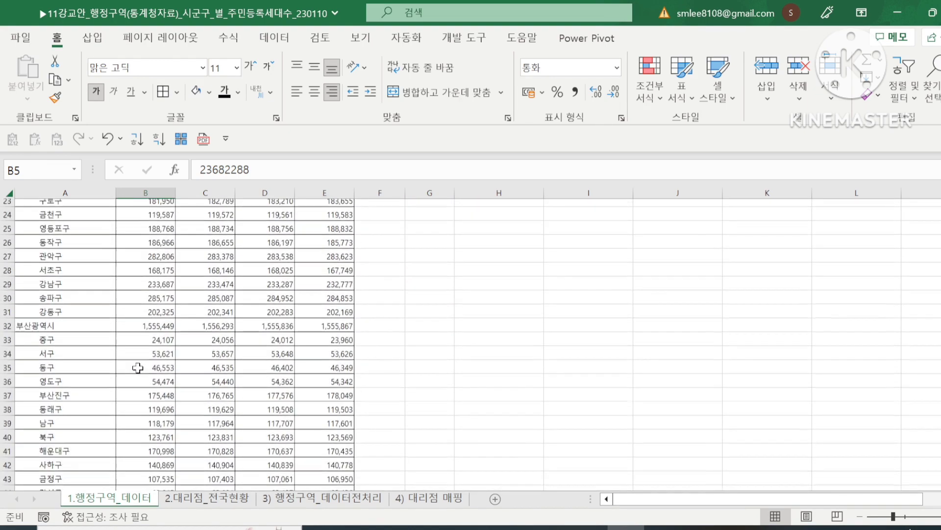
scroll(137, 368, down, 11)
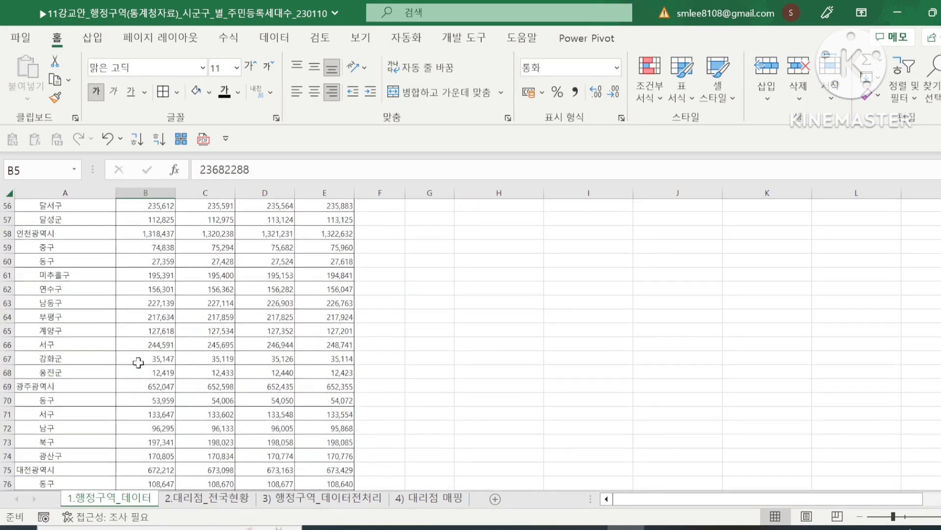
scroll(137, 363, down, 7)
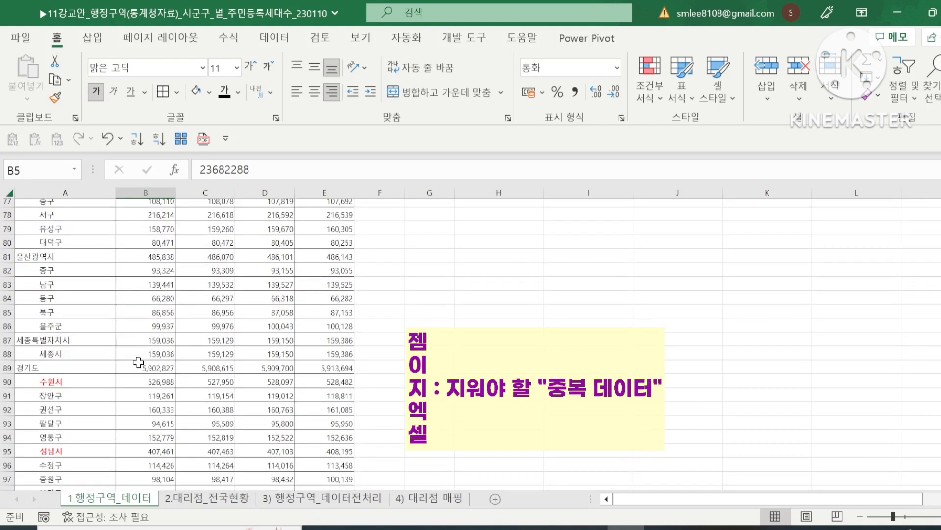
scroll(138, 362, down, 3)
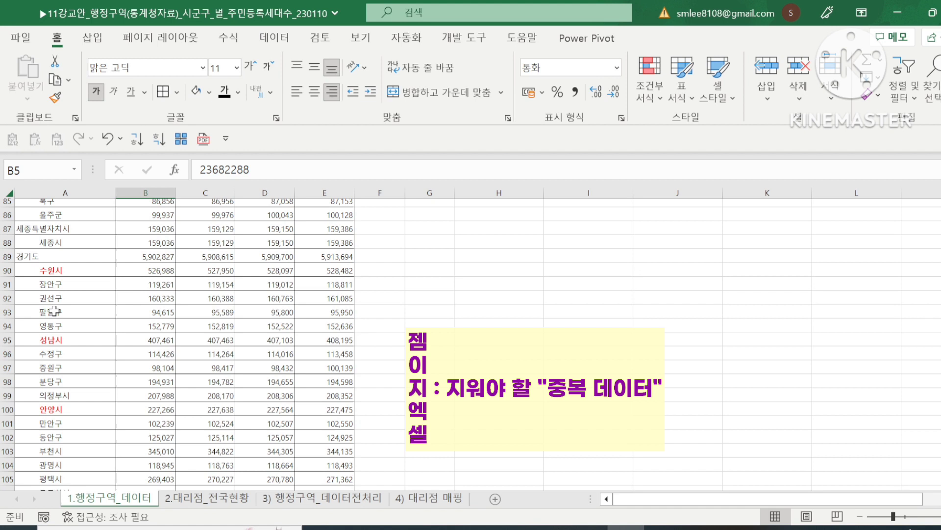
click(57, 286)
click(69, 300)
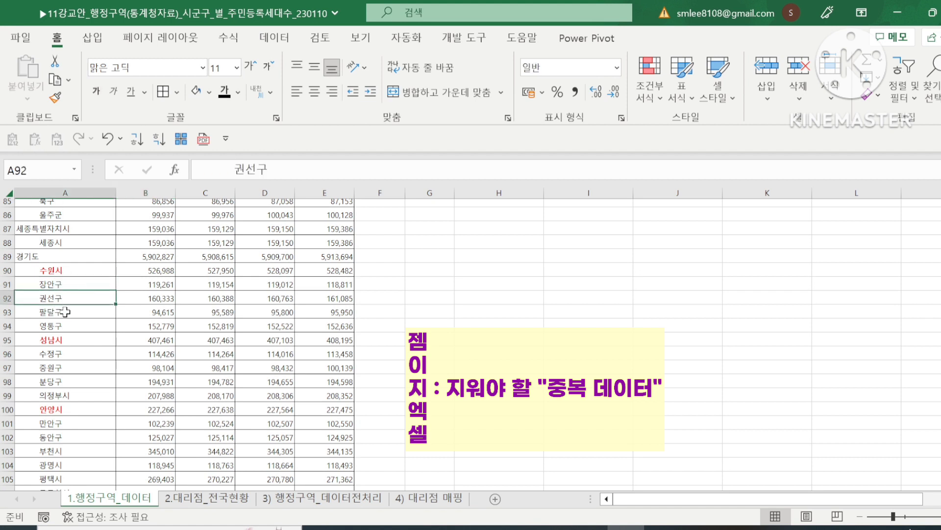
click(64, 312)
click(62, 332)
click(65, 277)
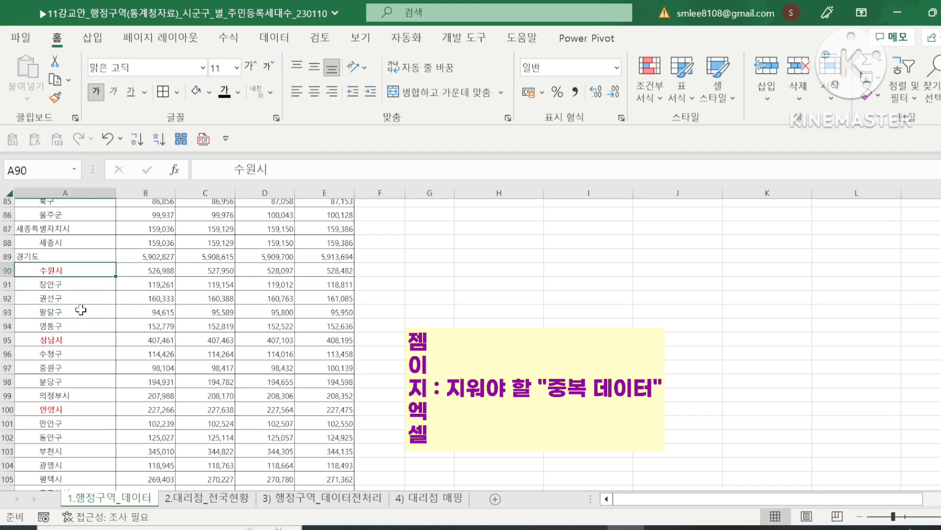
drag(63, 285, 63, 327)
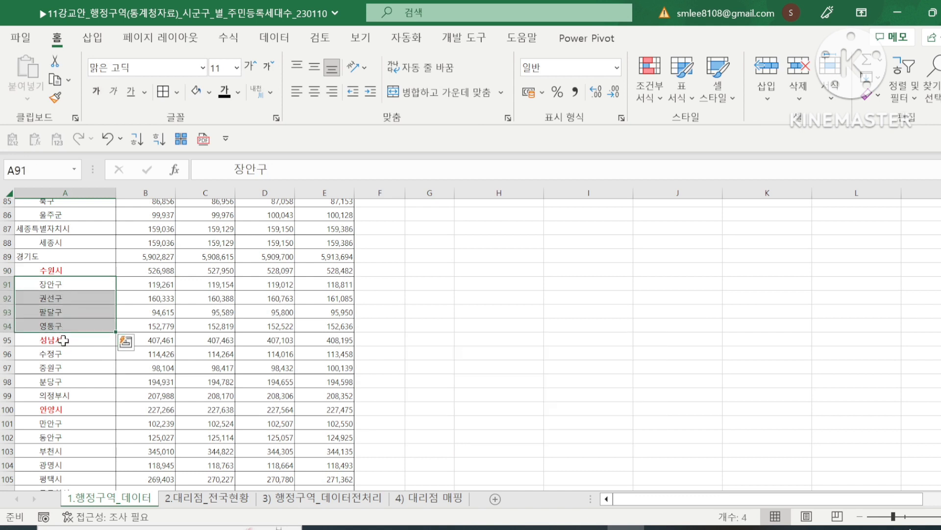
Step: Fill the 경기도 and 수원시 rows with their districts, A89:E94, in yellow
drag(65, 256, 318, 307)
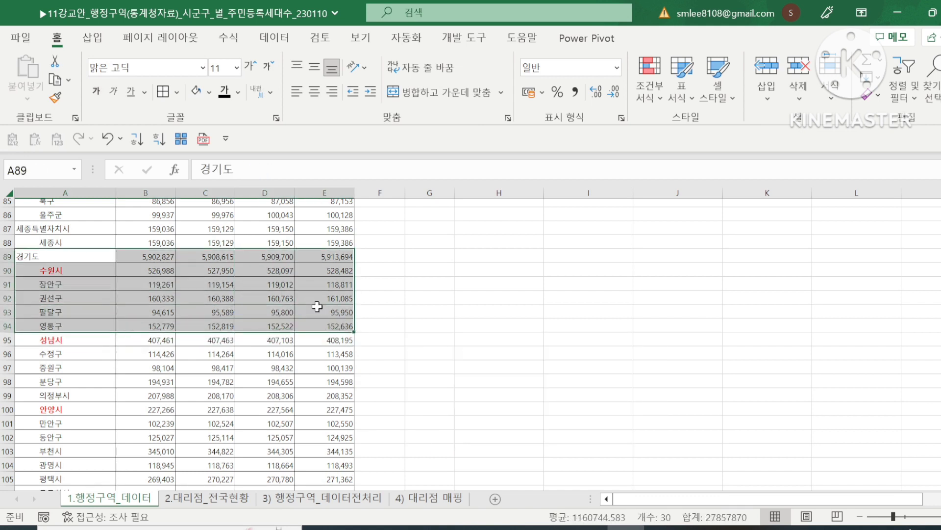
click(209, 92)
click(238, 234)
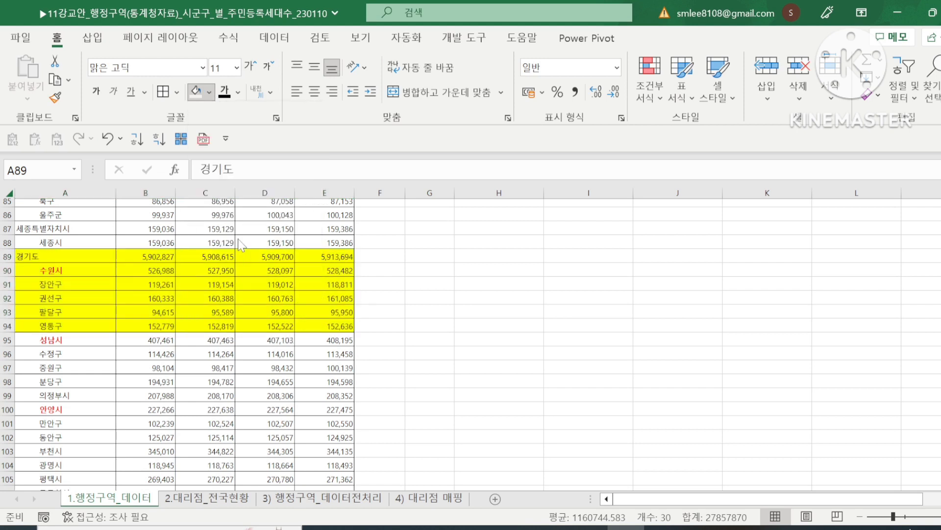
Step: Examine the province, city and district names mixed in A89:A94, from 경기도 and 수원시 down to 영통구
click(83, 256)
click(69, 269)
click(69, 286)
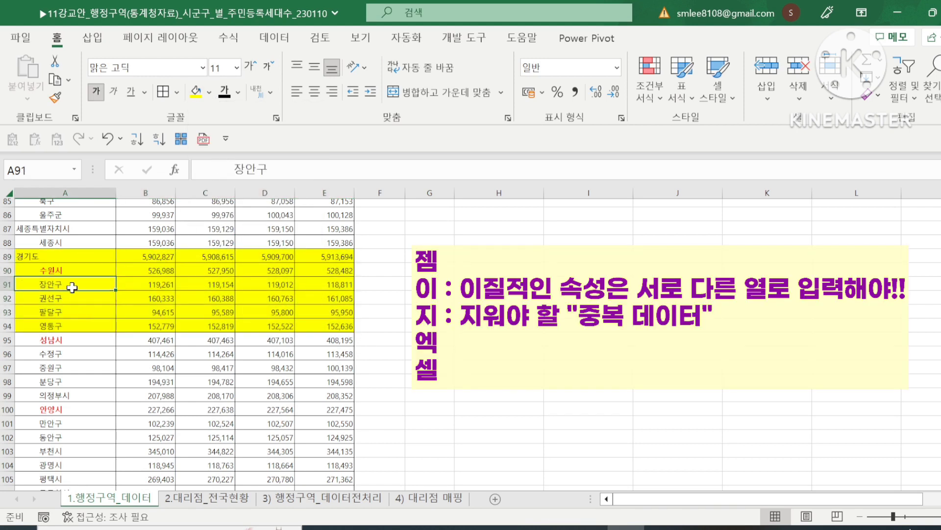
click(74, 297)
click(73, 314)
click(72, 325)
drag(84, 269, 89, 327)
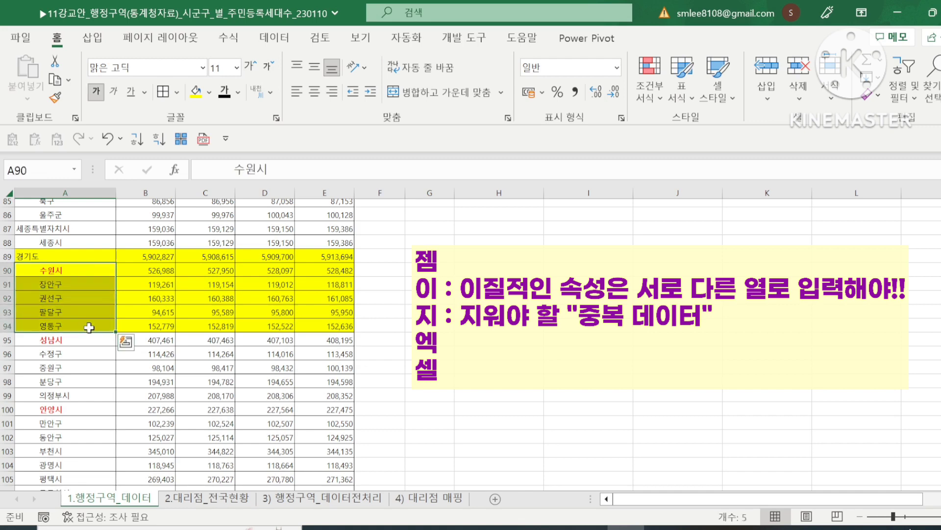
click(64, 257)
click(67, 270)
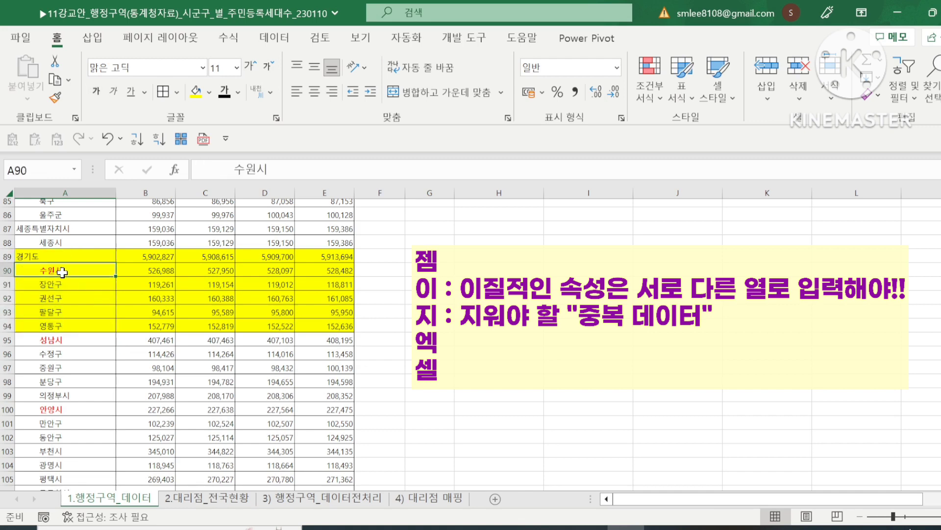
Step: Compare 수원시 in A90 with its district 장안구 in A91, and return to the preprocessing checklist heading in G3
click(69, 285)
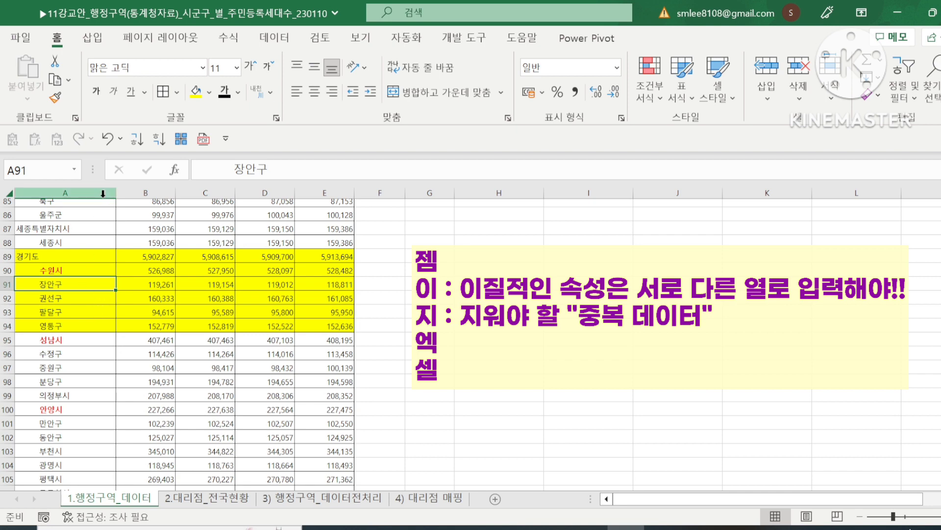
click(80, 270)
click(90, 290)
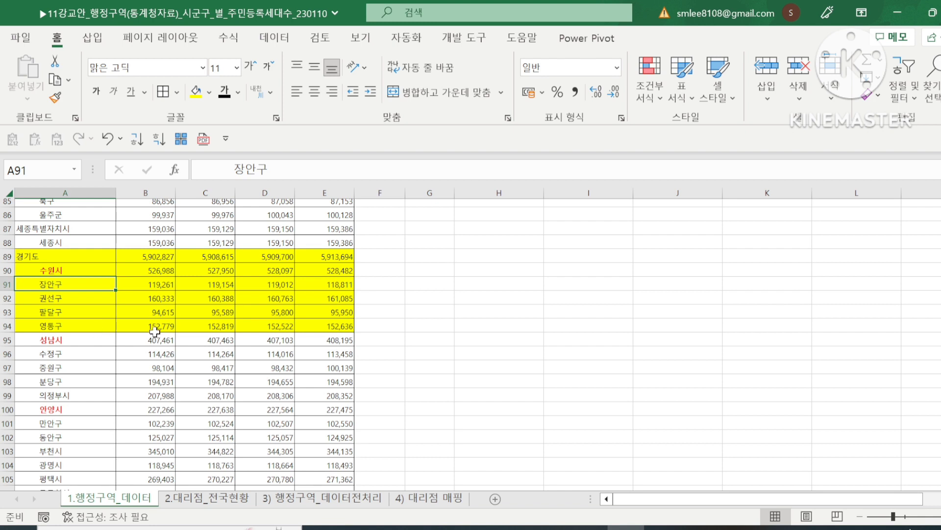
drag(940, 291, 940, 201)
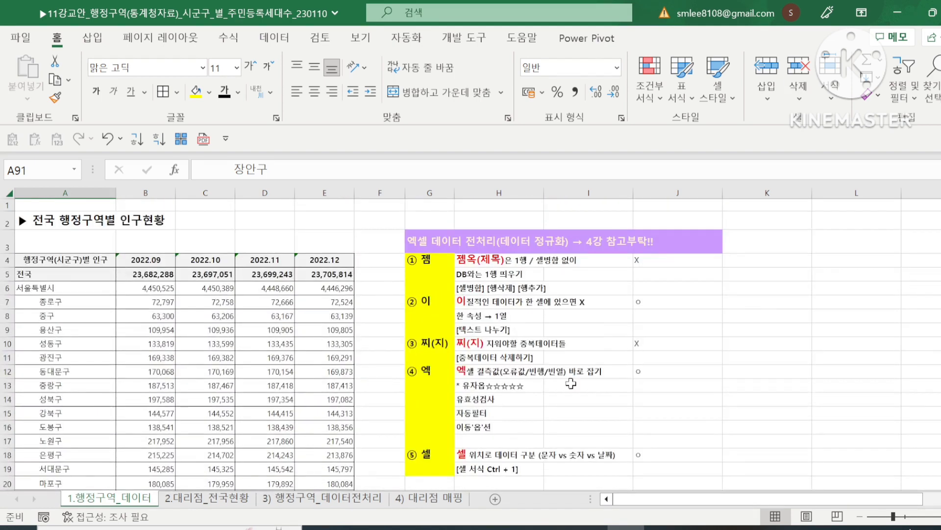
click(444, 241)
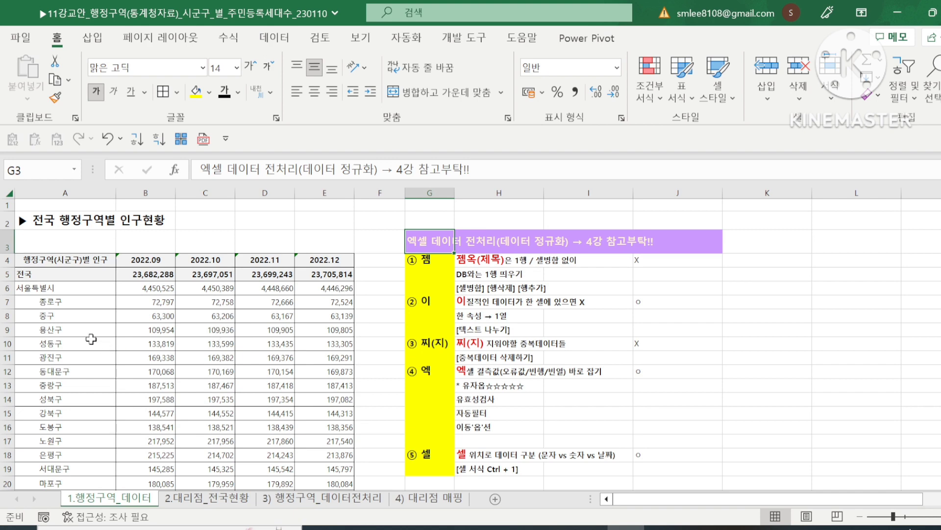
Step: Examine the three-level hierarchy in column A from 경기도 through 수원시 to its districts 장안구 and 권선구
scroll(92, 339, down, 2)
scroll(91, 339, up, 2)
scroll(91, 339, down, 18)
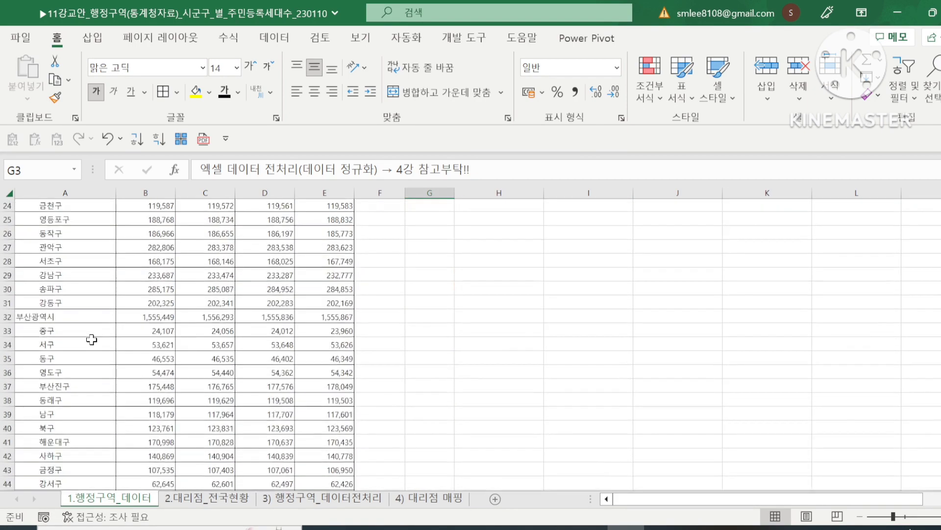
scroll(92, 339, down, 3)
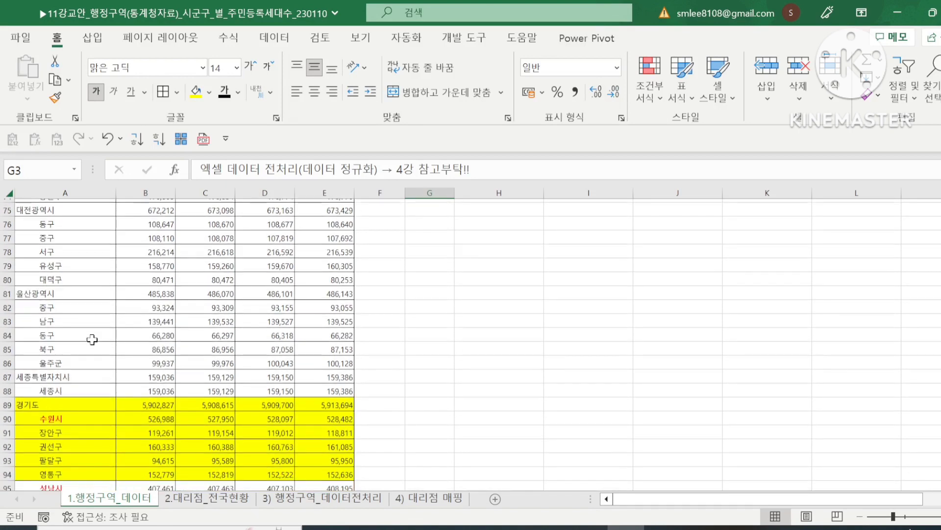
click(93, 405)
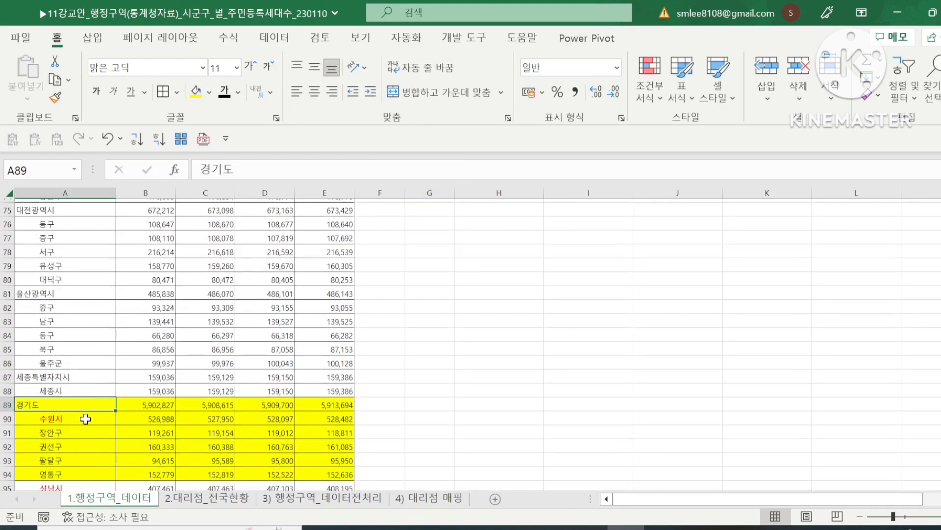
click(86, 418)
click(92, 434)
drag(91, 434, 92, 443)
click(76, 407)
Step: Examine the two-level hierarchy of the metropolitan cities in column A, 울산광역시 and 대전광역시 with its districts 동구 and 서구
click(57, 293)
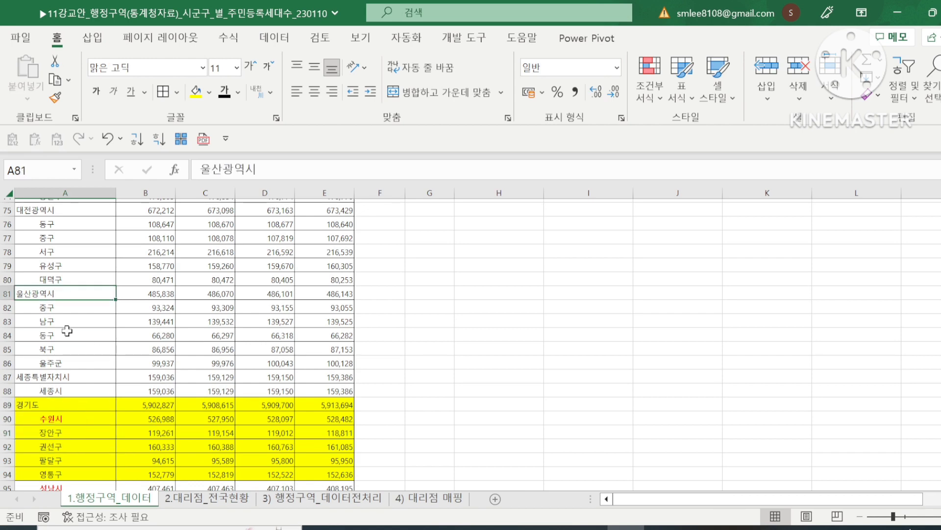
scroll(76, 319, up, 1)
click(57, 245)
click(62, 263)
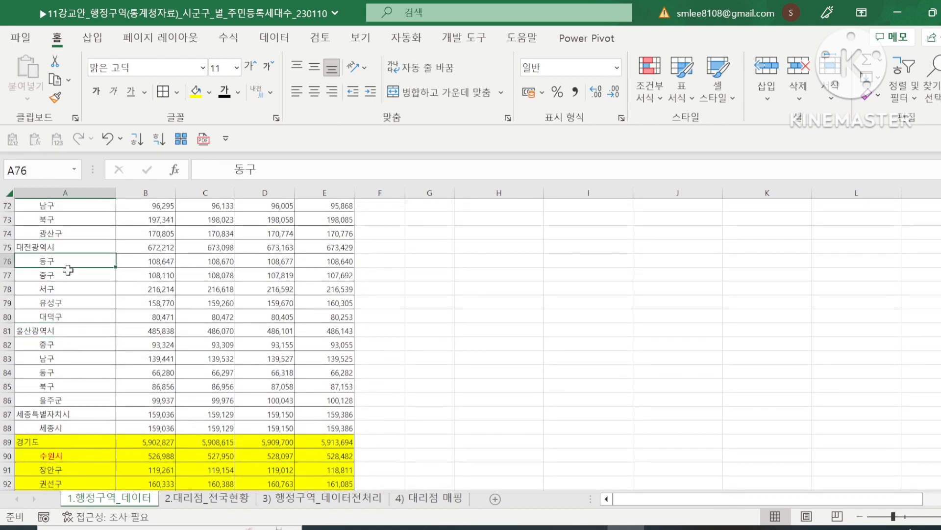
click(52, 250)
click(74, 260)
click(72, 289)
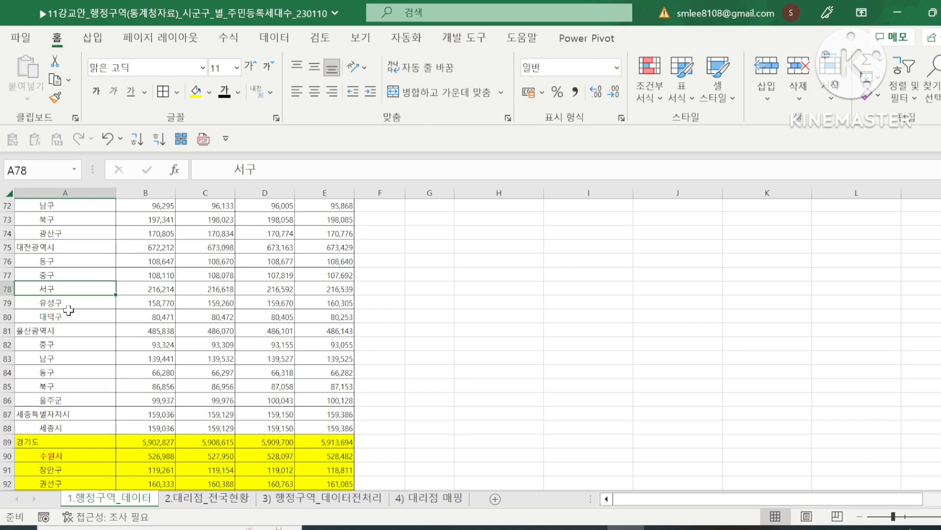
Step: Select the region names in column A from 광주광역시 in A69 downward, and return to 경기도 in A89
scroll(69, 310, up, 1)
click(95, 205)
key(ctrl+shift+Down)
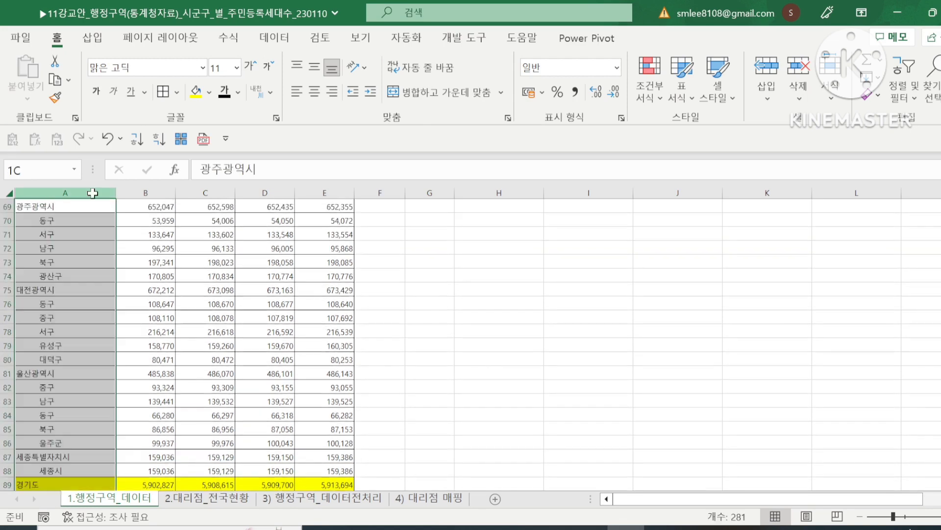
scroll(93, 275, down, 4)
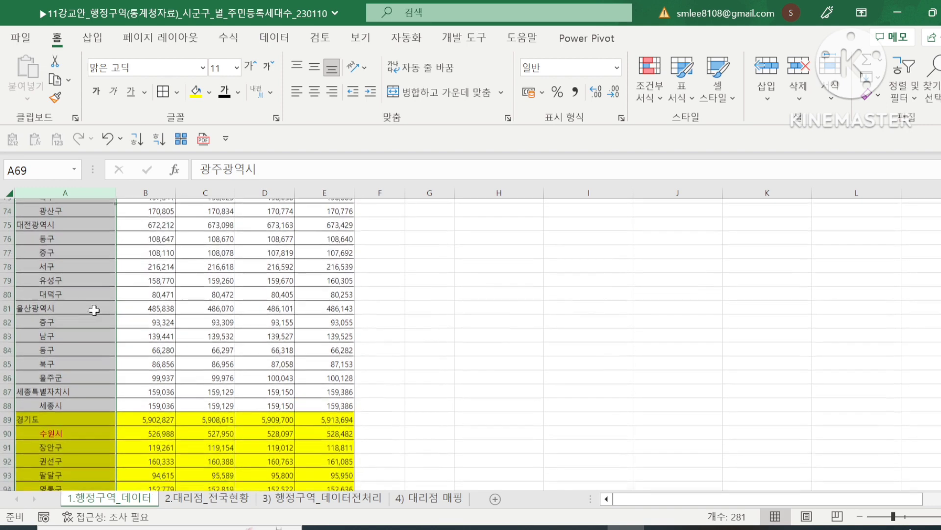
click(89, 330)
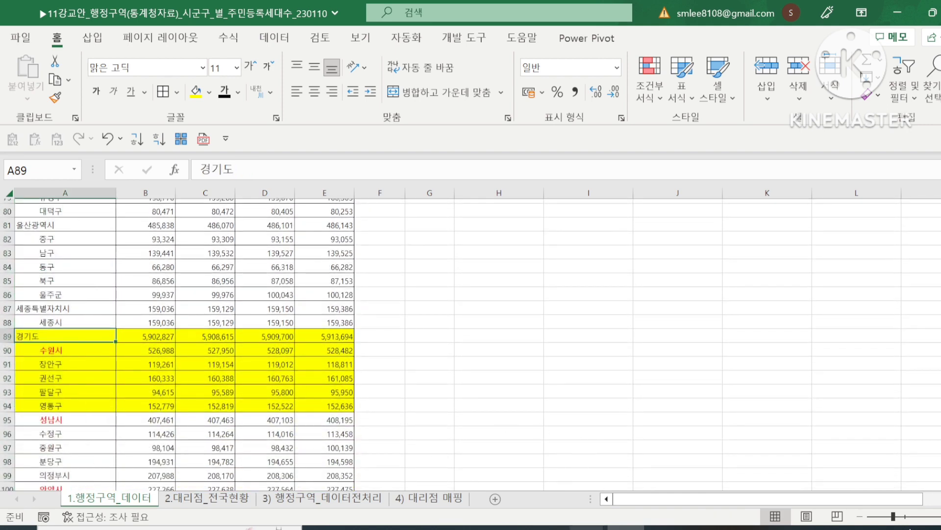
Step: Switch to Chrome, search Google for 대한민국 자치구와 일반구, and open the GDS Korea article 자치구와 행정구
mouse_move(586, 528)
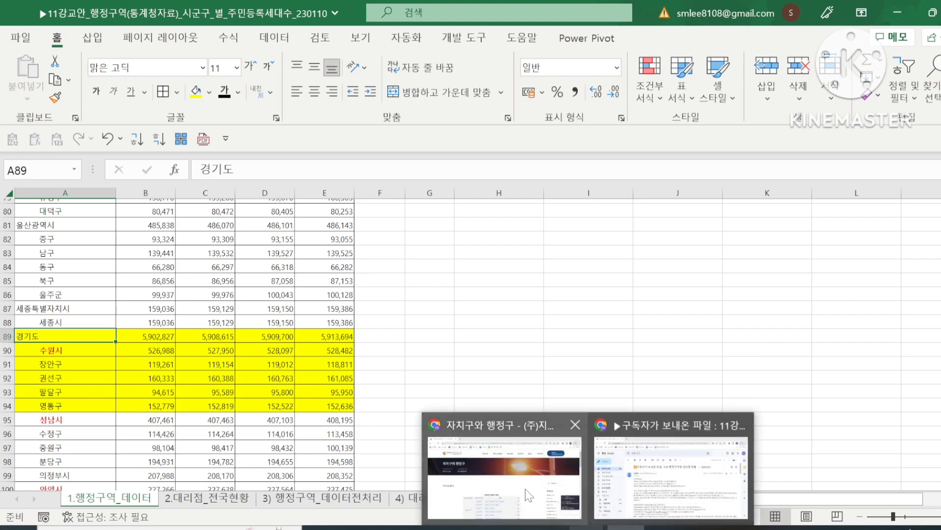
click(504, 475)
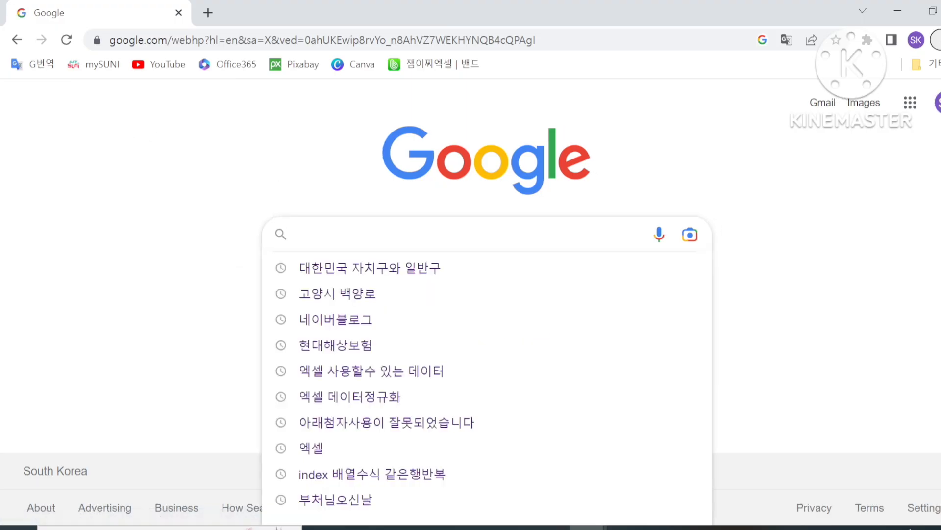
text(대한민국)
text( 자치구와 일반)
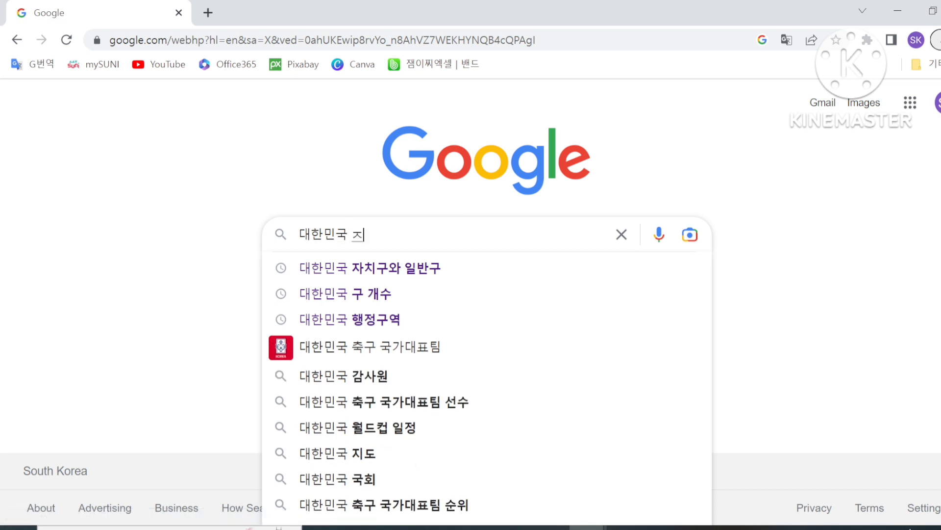
text(구)
key(Return)
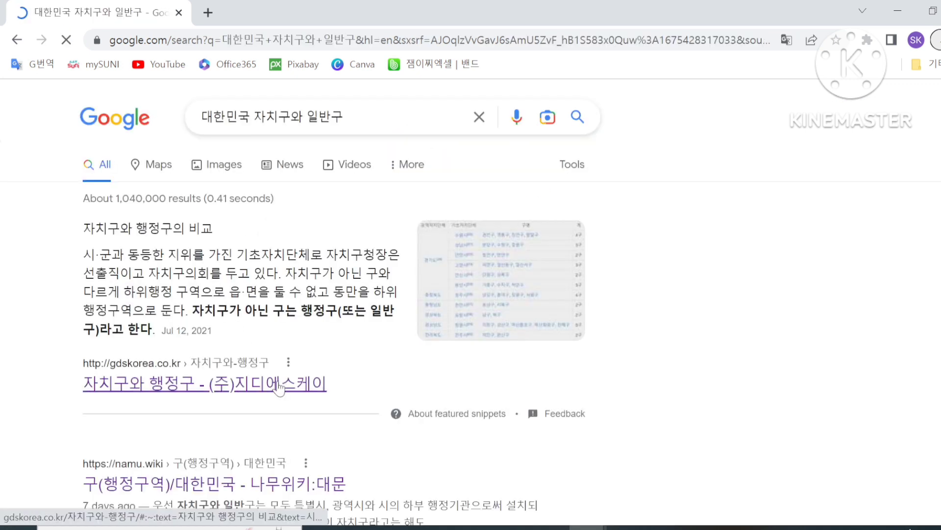
click(277, 385)
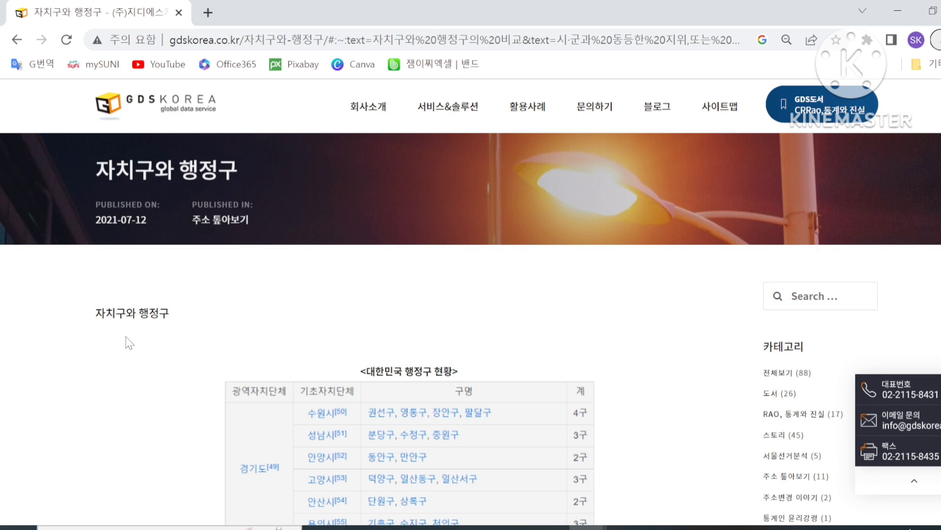
Step: Read the article's 대한민국 행정구 현황, 자치구와 행정구의 비교 and 자치구 현황 tables to distinguish the two district types
scroll(129, 343, down, 3)
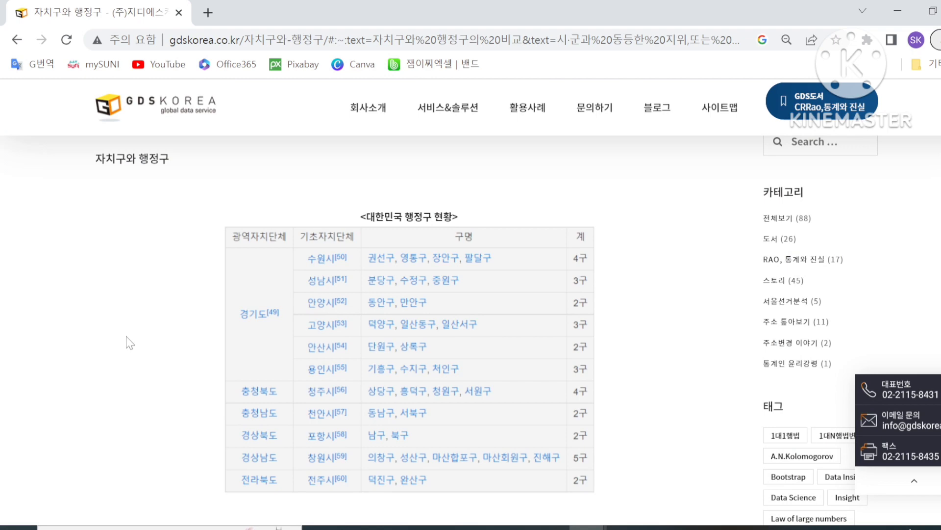
scroll(128, 341, down, 3)
scroll(128, 275, up, 4)
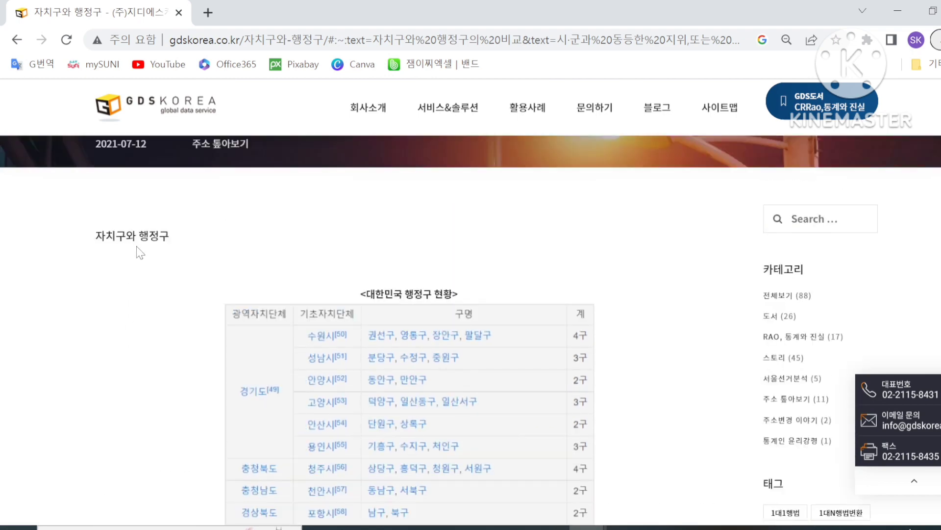
scroll(165, 295, down, 2)
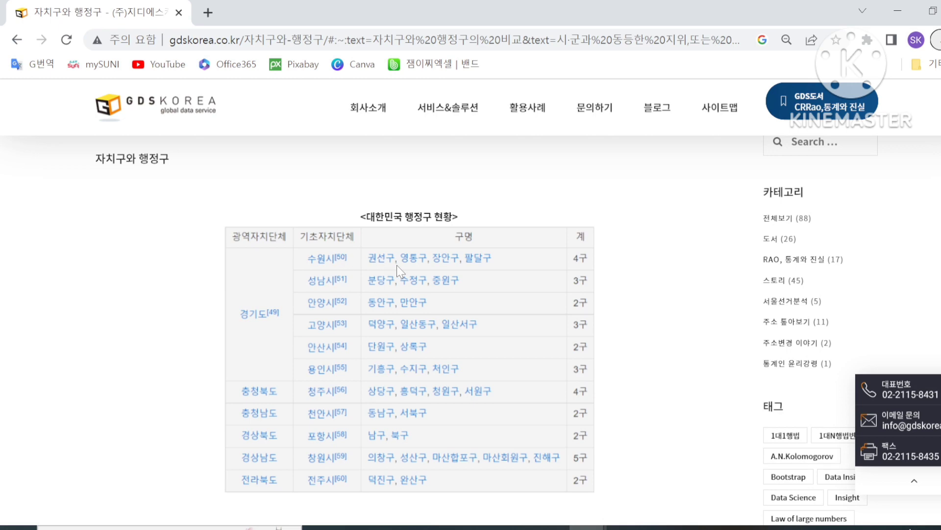
scroll(540, 370, down, 5)
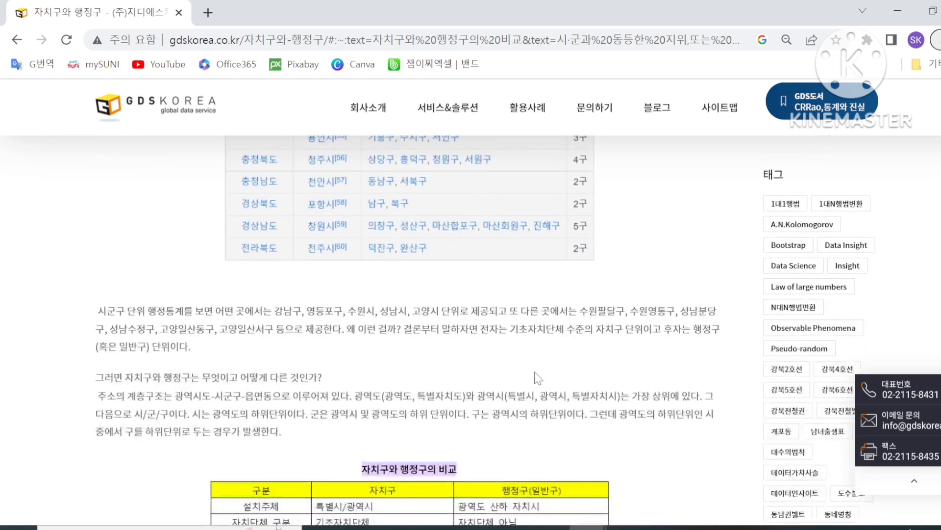
scroll(534, 368, up, 5)
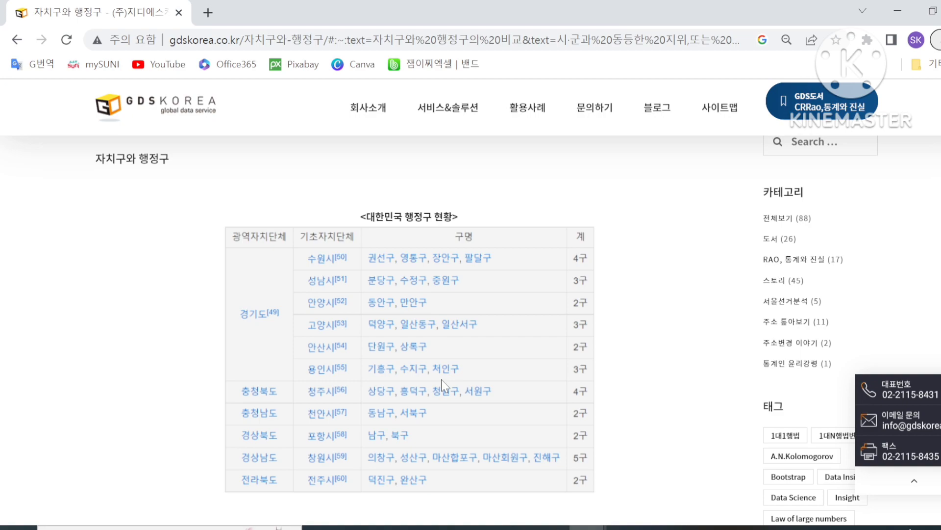
scroll(441, 378, down, 2)
scroll(442, 380, down, 15)
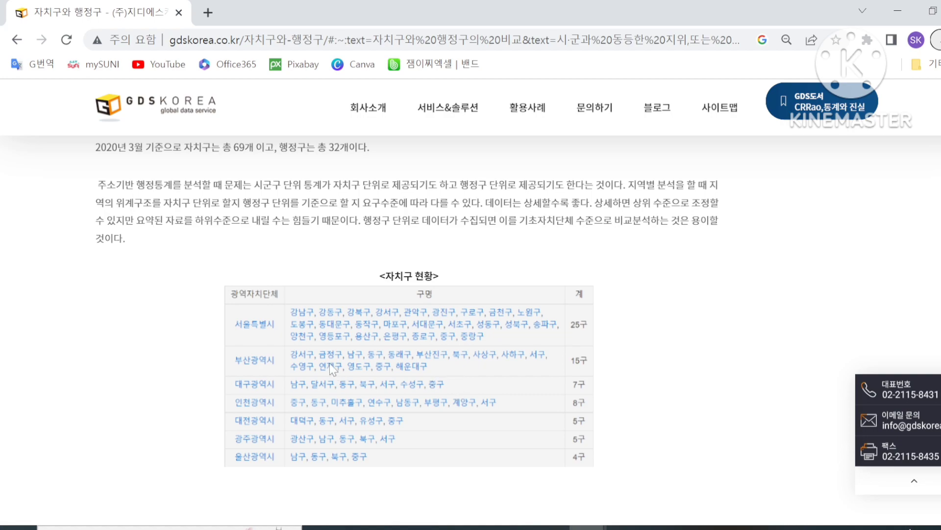
scroll(392, 383, up, 9)
scroll(391, 383, up, 3)
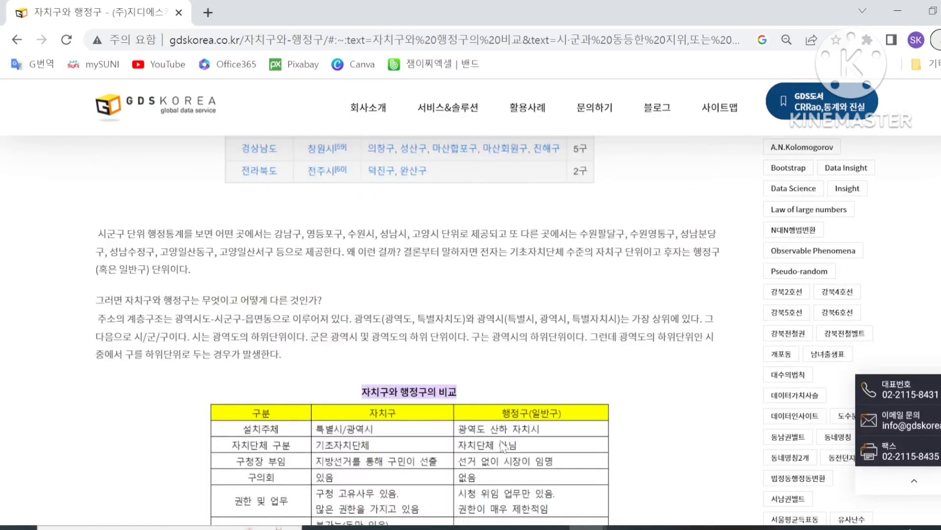
scroll(394, 427, down, 10)
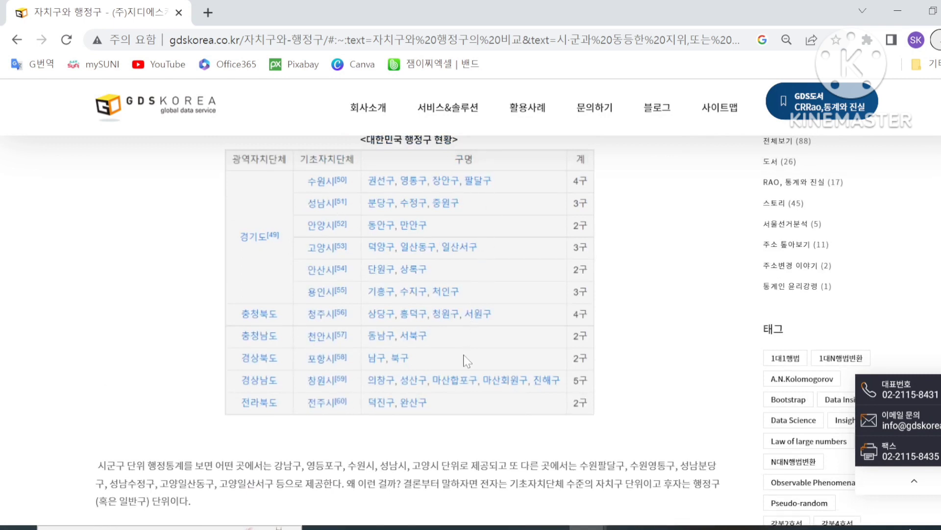
scroll(479, 359, up, 3)
scroll(481, 363, down, 4)
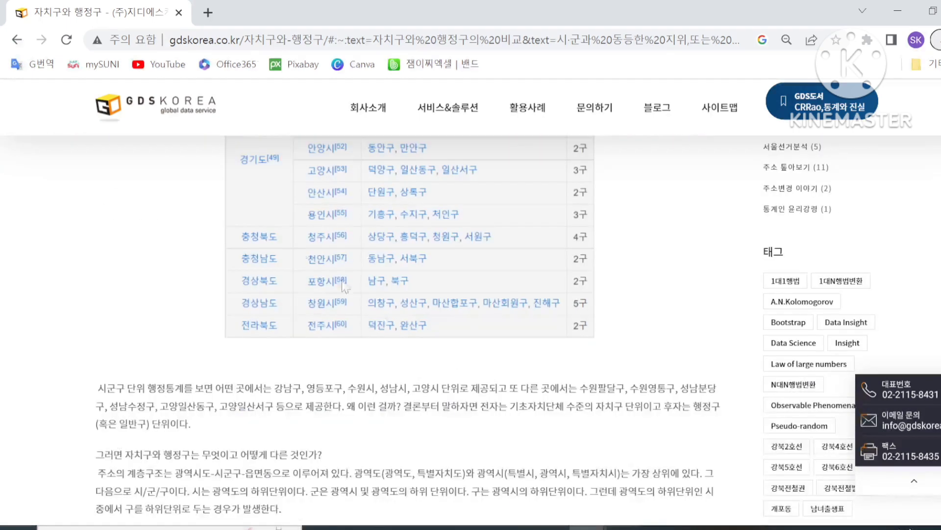
Step: Switch back to Excel and compare the 1.행정구역_데이터 sheet with the 3) 행정구역_데이터전처리 sheet
click(626, 528)
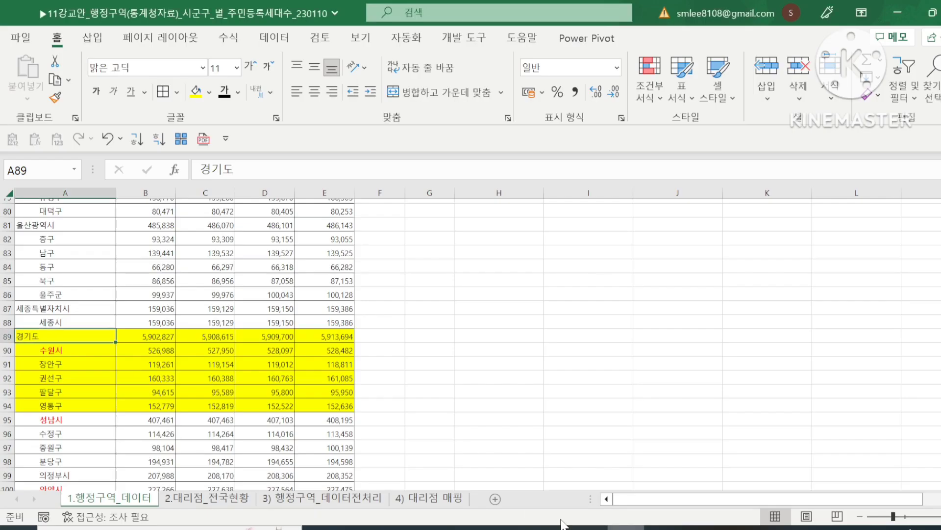
click(286, 502)
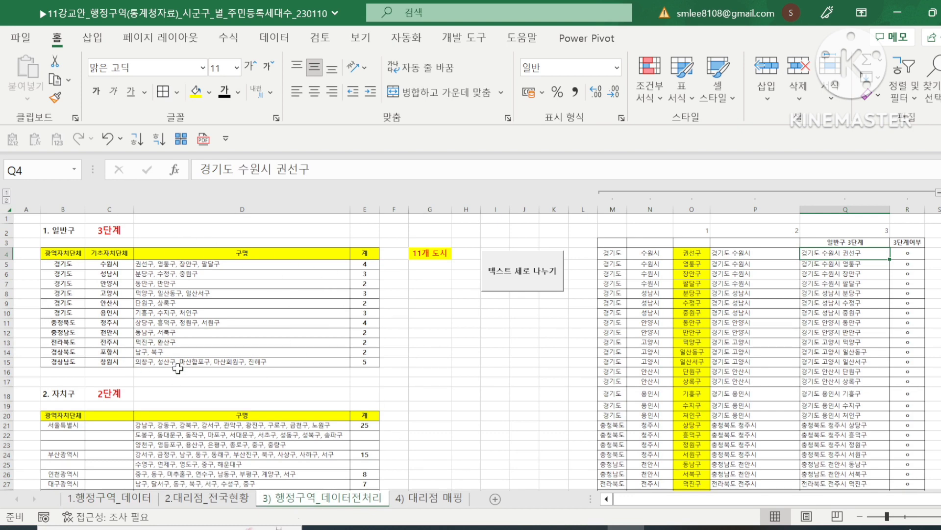
click(105, 501)
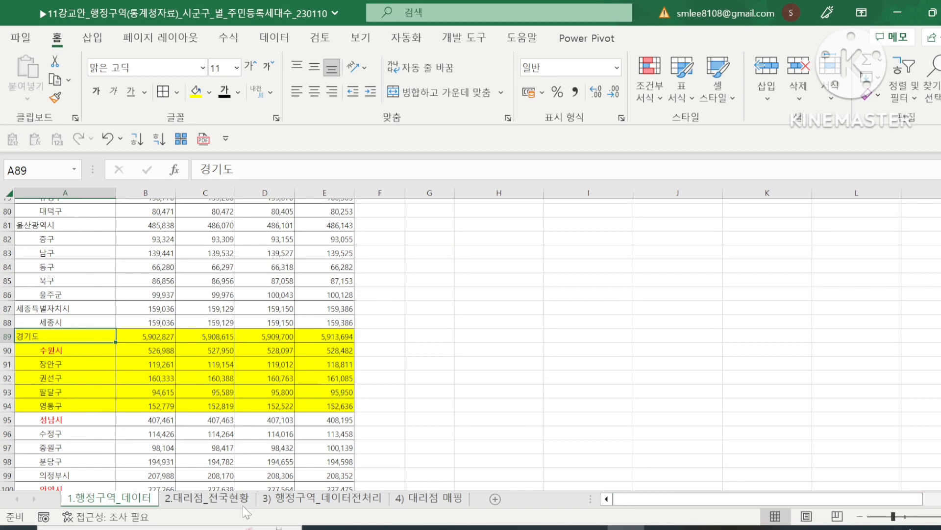
click(342, 504)
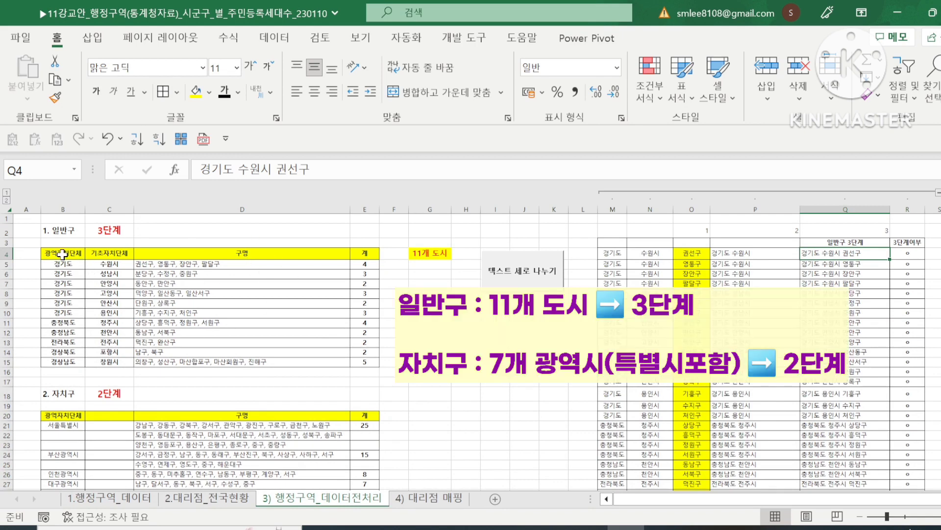
Step: Examine the 일반구 3단계 table from 경기도 through 수원시 to its districts, and select its city names in C5:C15
click(62, 229)
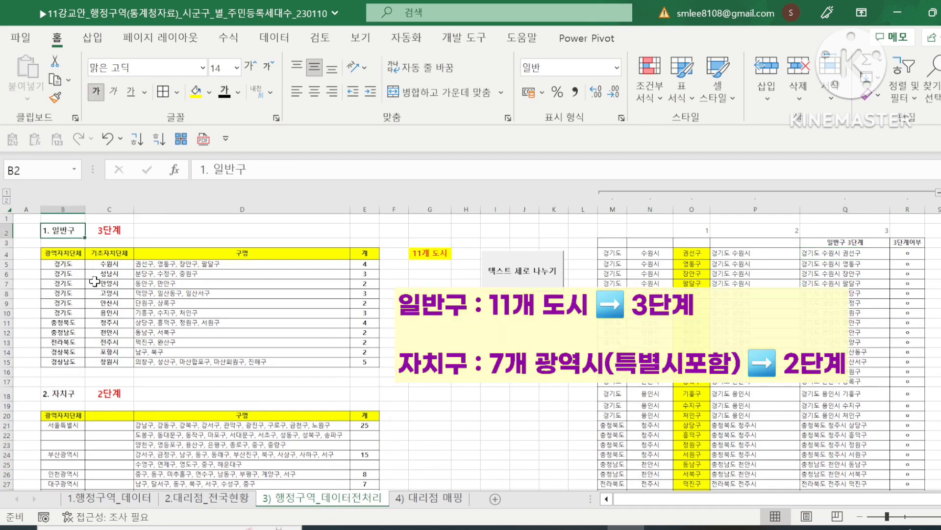
click(78, 265)
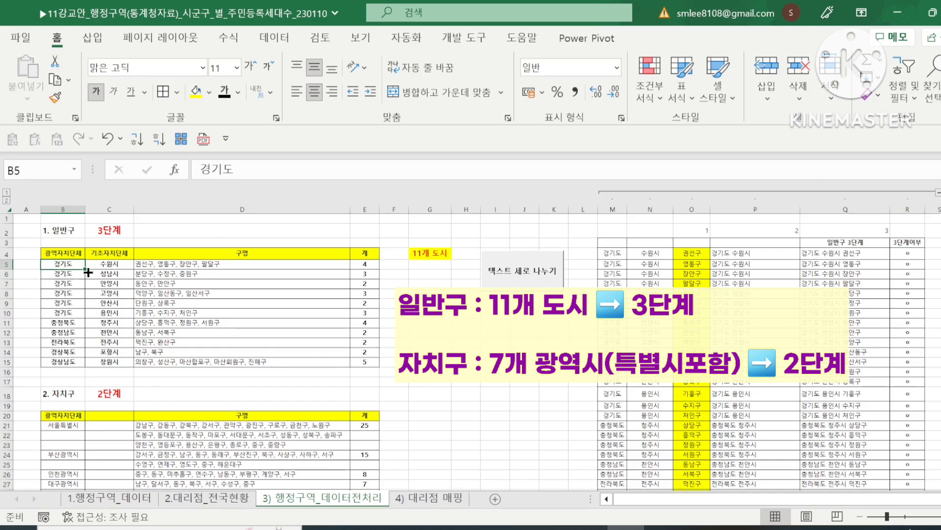
click(110, 266)
click(206, 265)
click(110, 230)
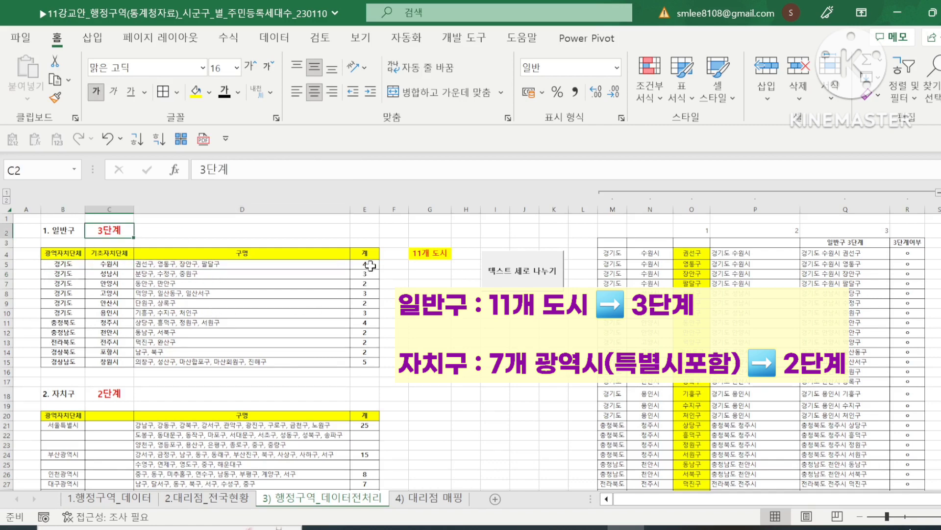
drag(109, 265, 101, 364)
scroll(171, 351, down, 2)
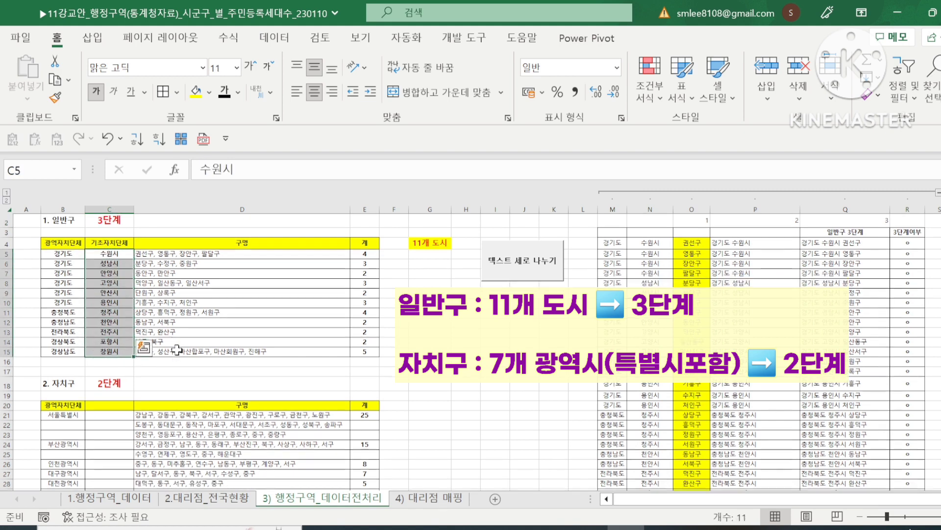
Step: Examine the 2단계 자치구 table, from 서울특별시 and 부산광역시 to its two-level label
click(61, 366)
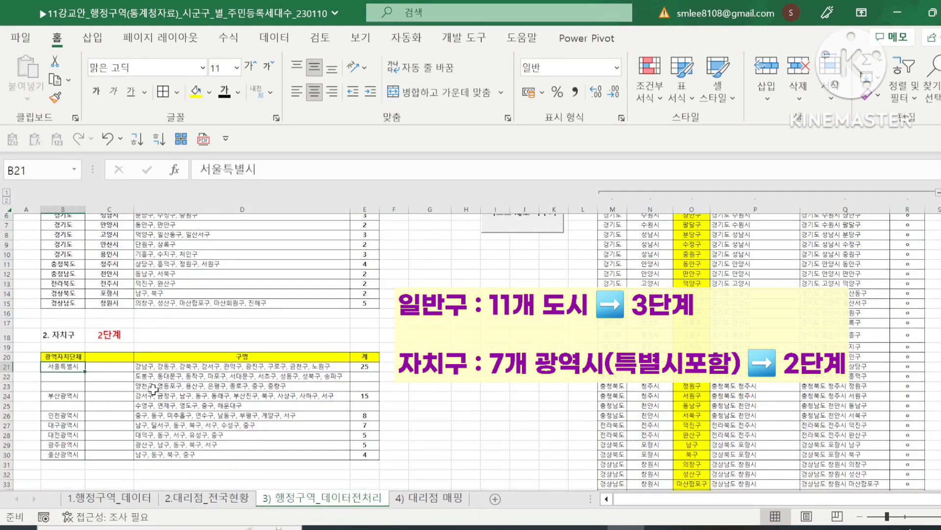
click(68, 397)
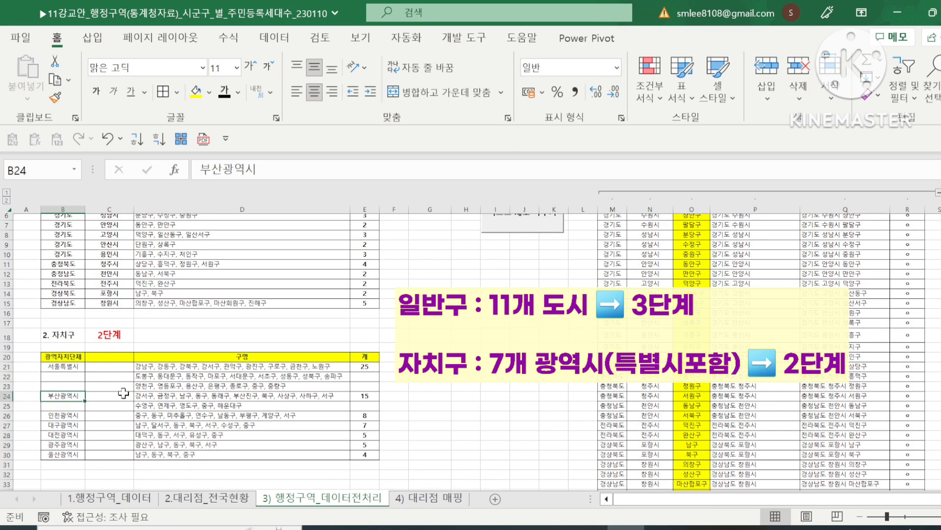
click(201, 366)
click(103, 325)
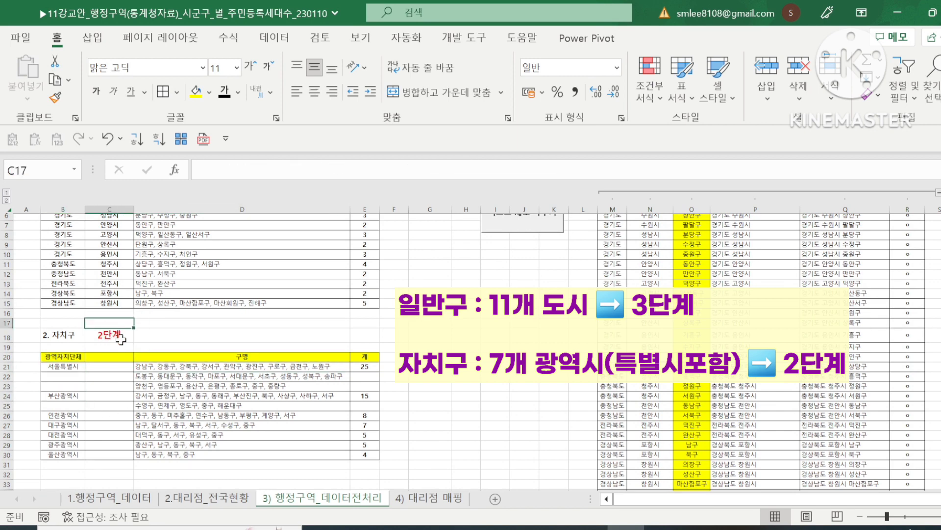
click(116, 335)
scroll(331, 347, up, 2)
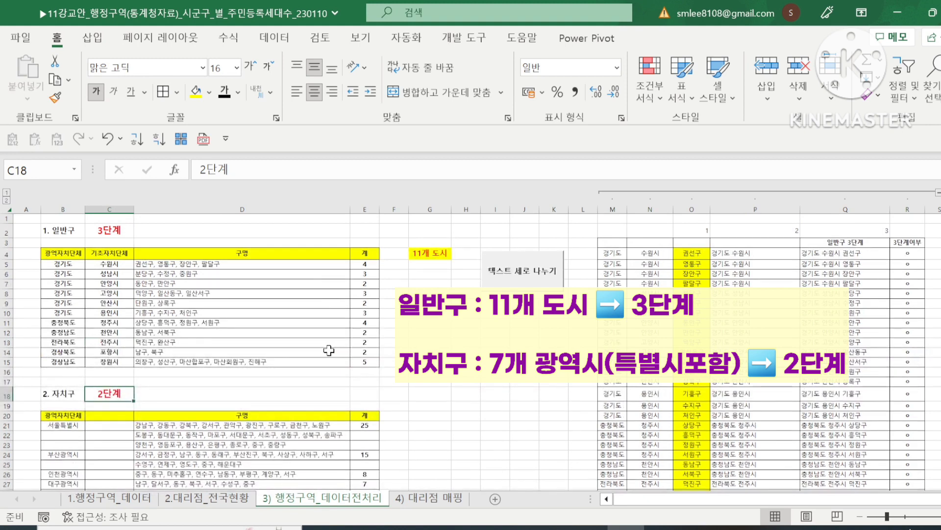
Step: Split the comma-separated 일반구 names in D5:D15 into a vertical list starting at H5 with the 텍스트 세로 나누기 macro, and check the list
click(178, 265)
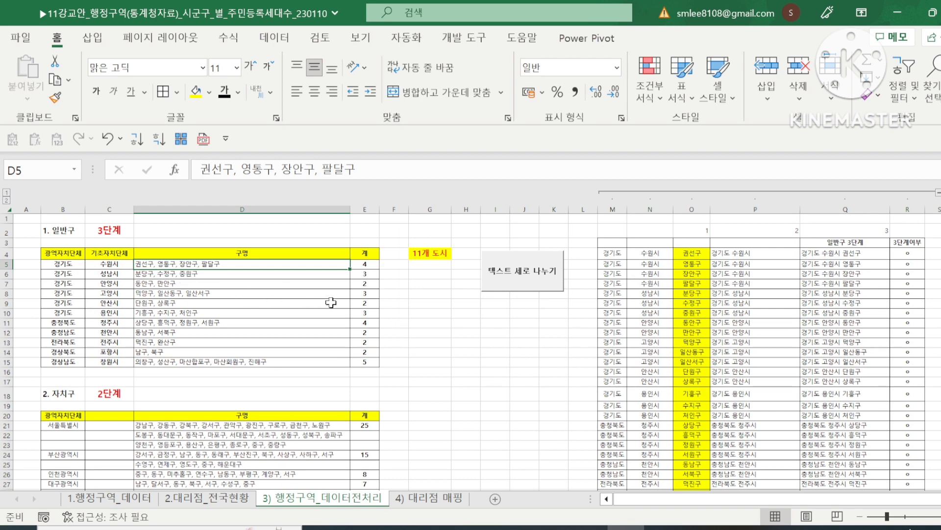
click(523, 280)
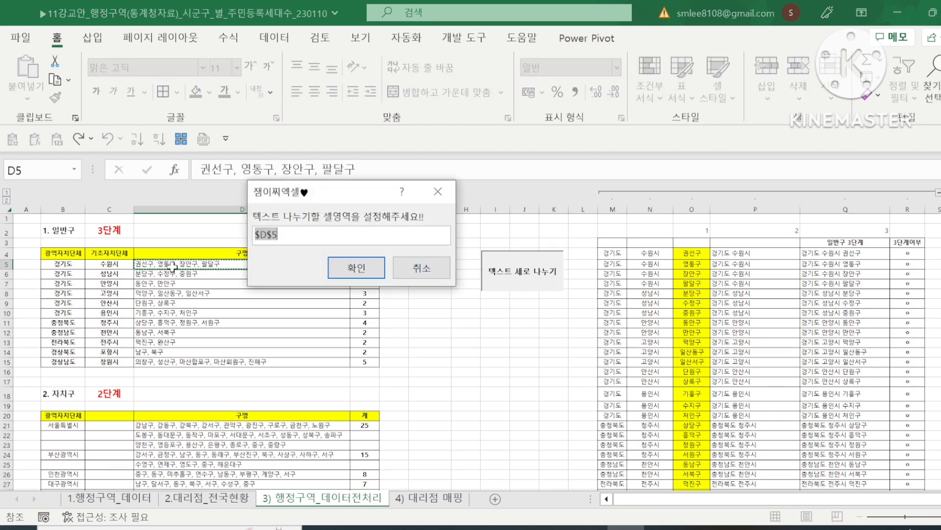
drag(167, 265, 169, 362)
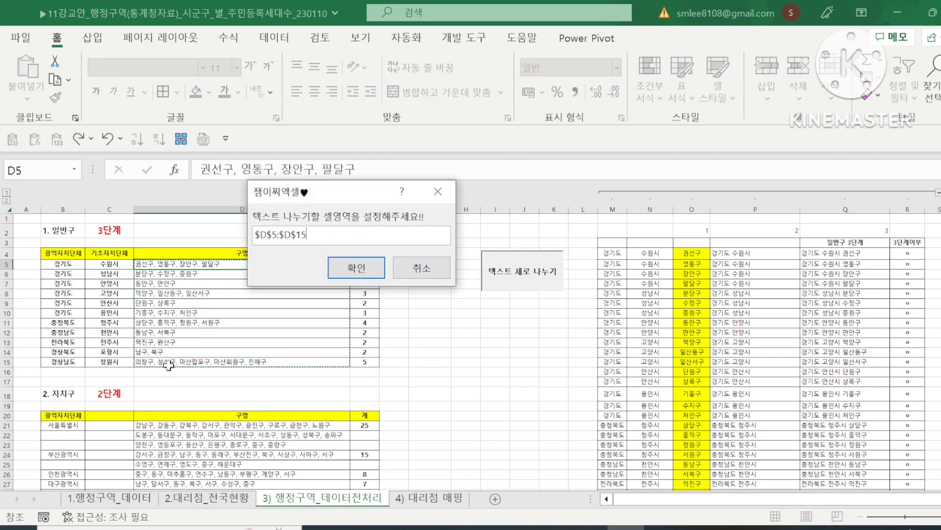
click(363, 260)
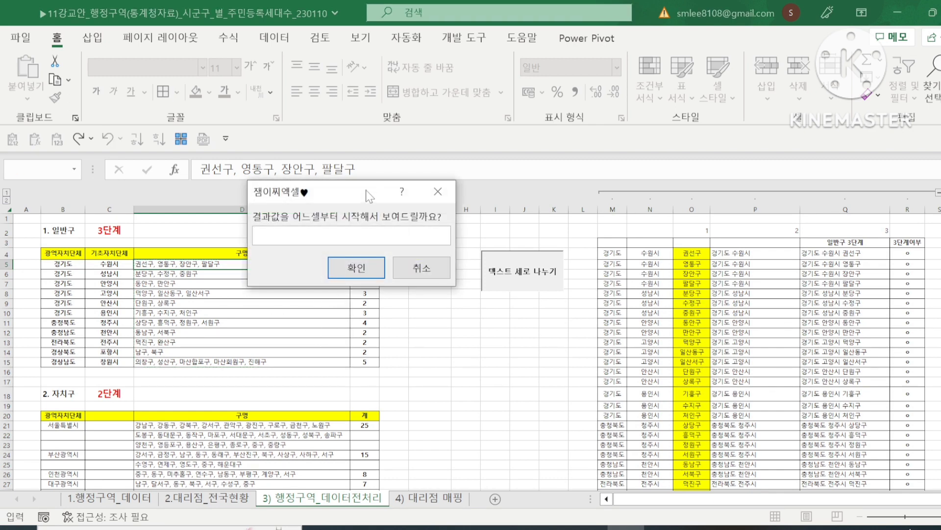
drag(366, 191, 353, 144)
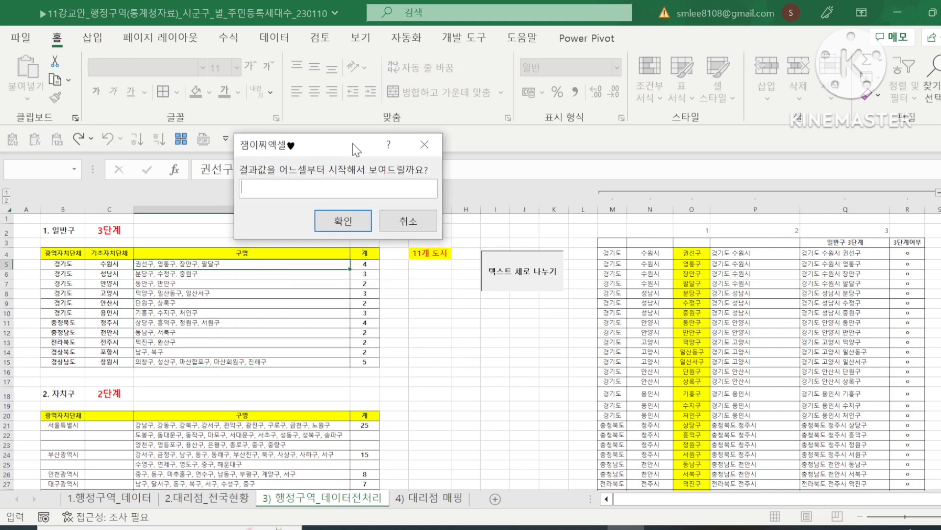
click(468, 265)
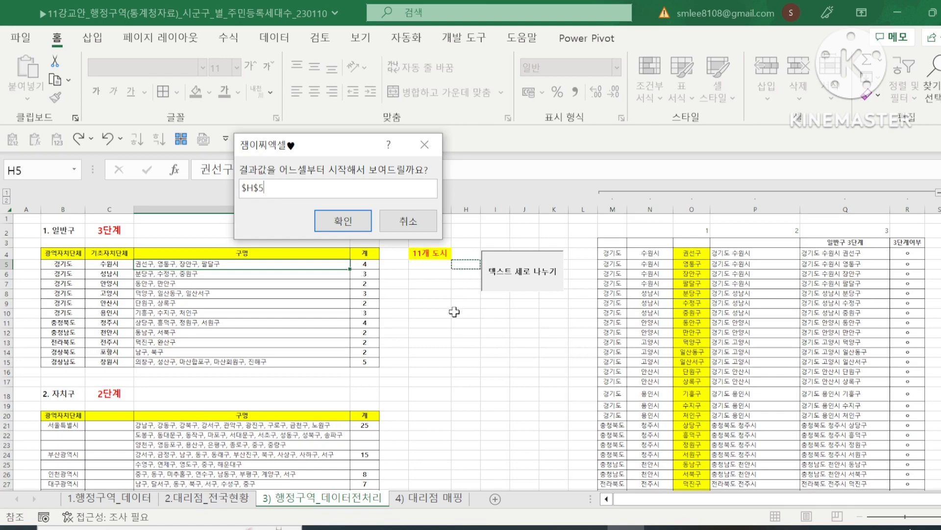
click(344, 221)
scroll(483, 381, down, 3)
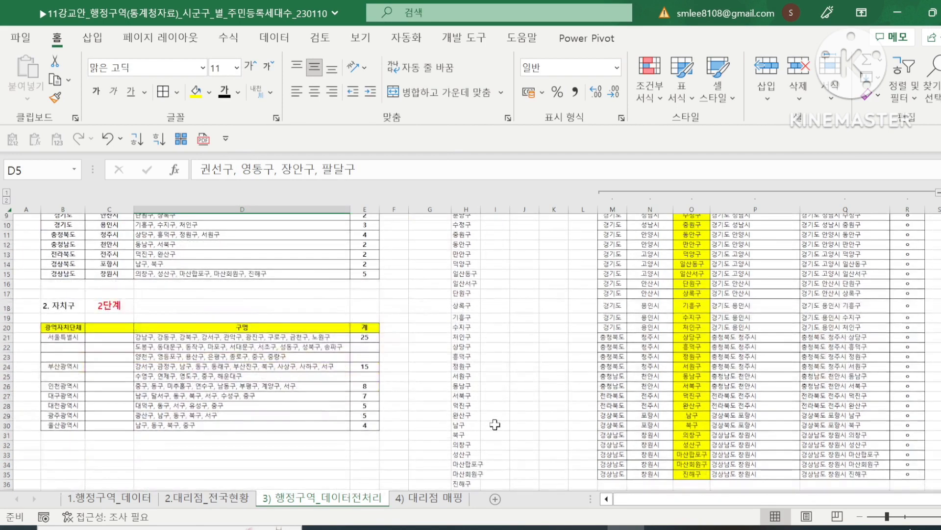
scroll(493, 393, down, 1)
scroll(490, 363, up, 3)
drag(464, 234, 468, 466)
scroll(446, 389, up, 3)
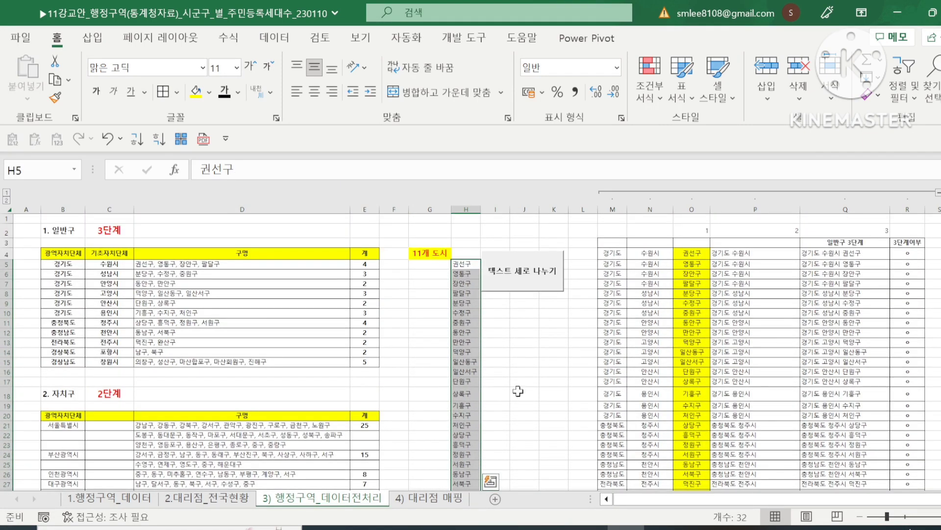
Step: Examine how the 일반구 3단계 table in columns M to Q combines province, city and district, comparing it with B5 and H5
click(613, 252)
click(59, 265)
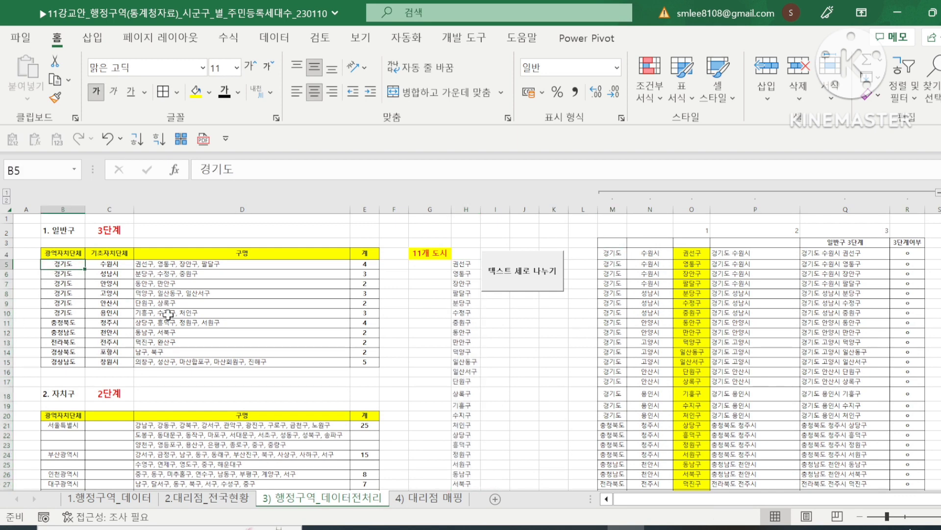
click(612, 254)
click(651, 253)
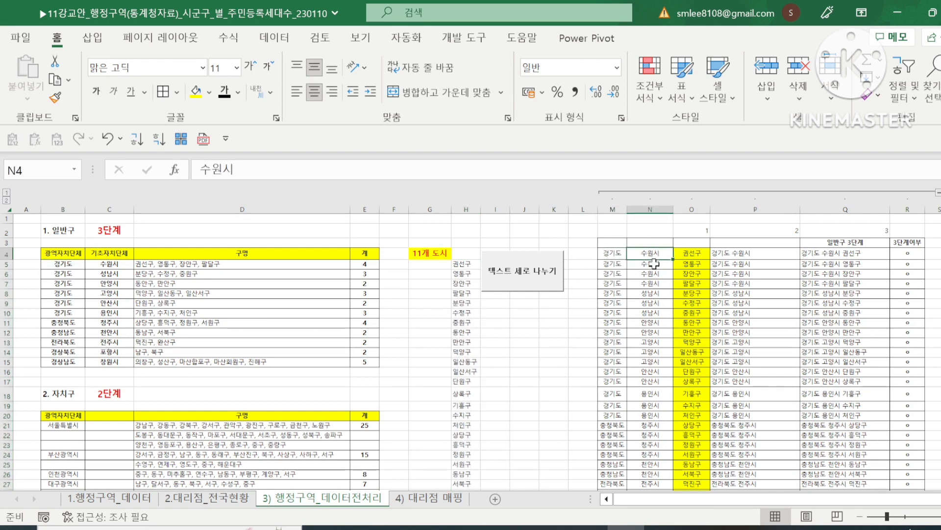
click(704, 253)
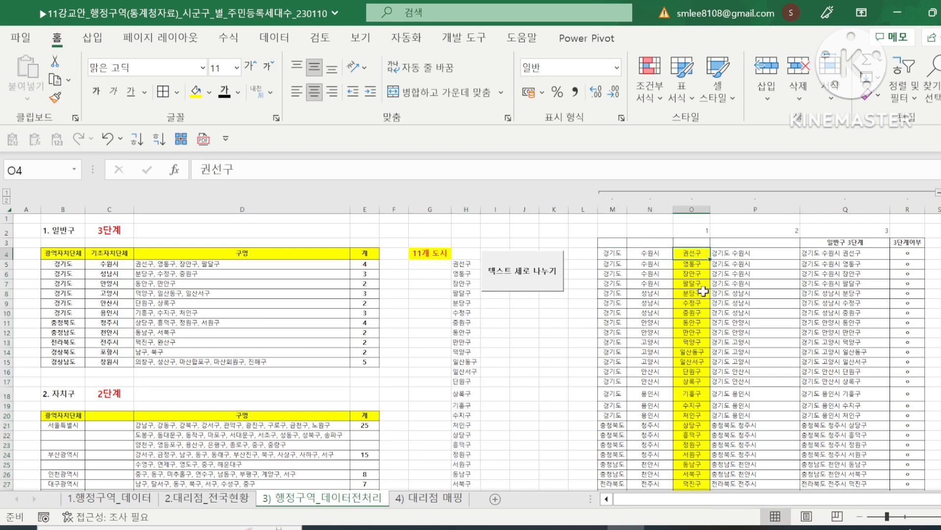
click(463, 261)
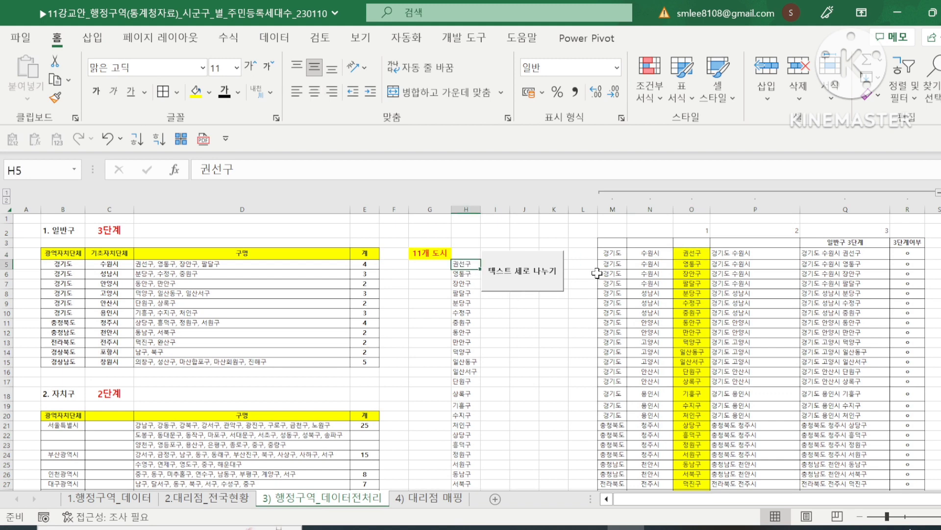
click(741, 252)
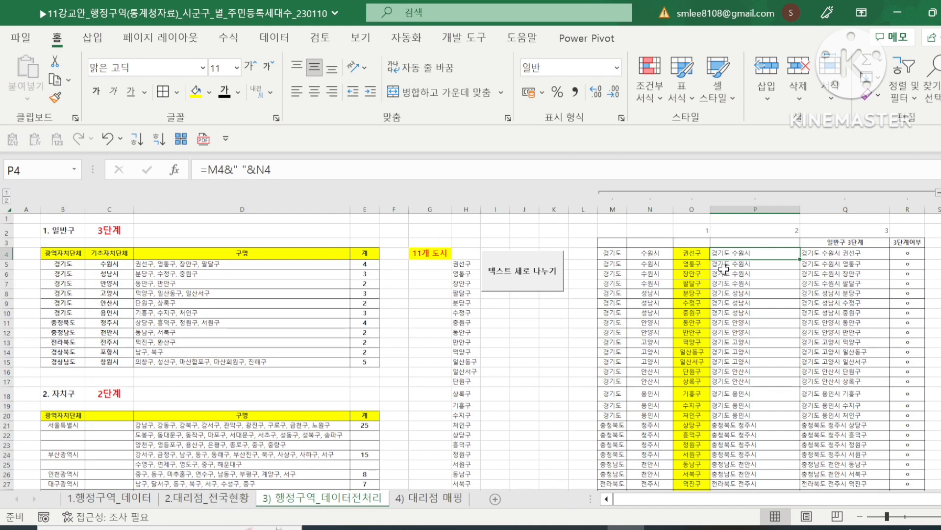
click(857, 256)
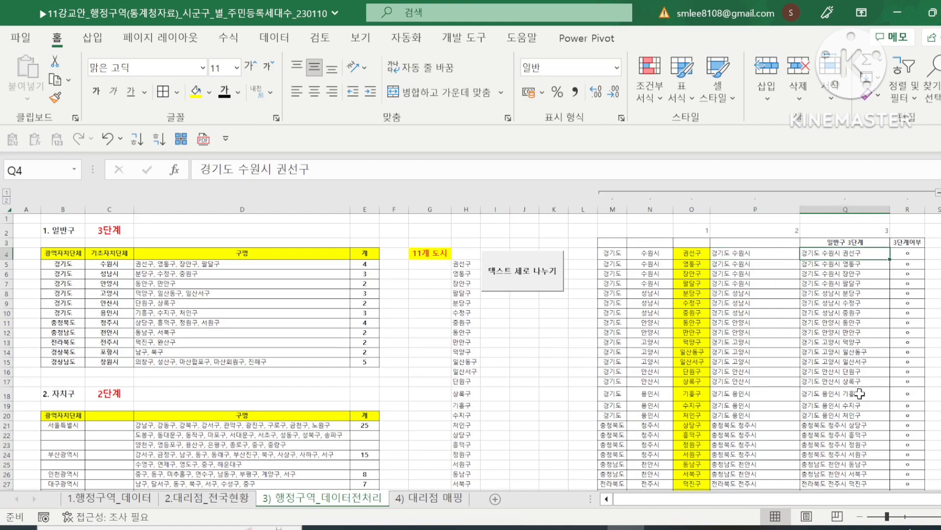
scroll(855, 397, down, 6)
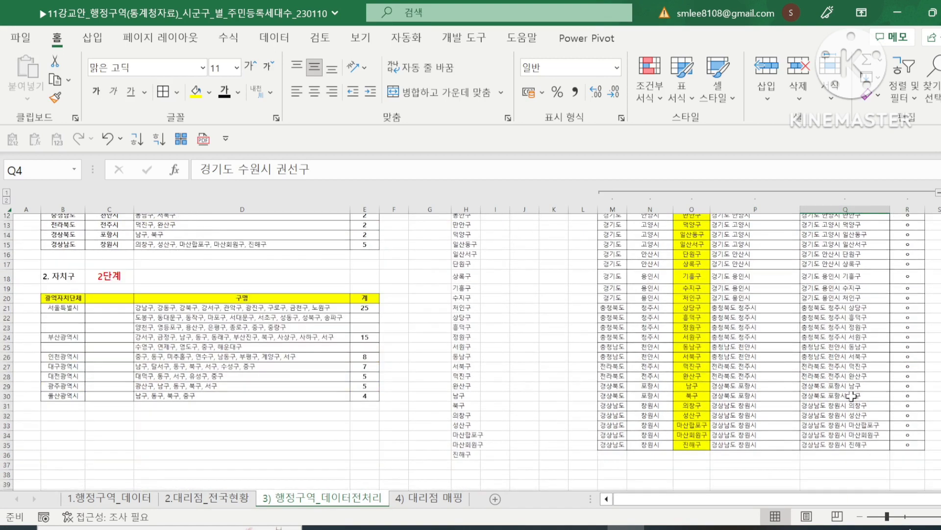
scroll(858, 399, up, 6)
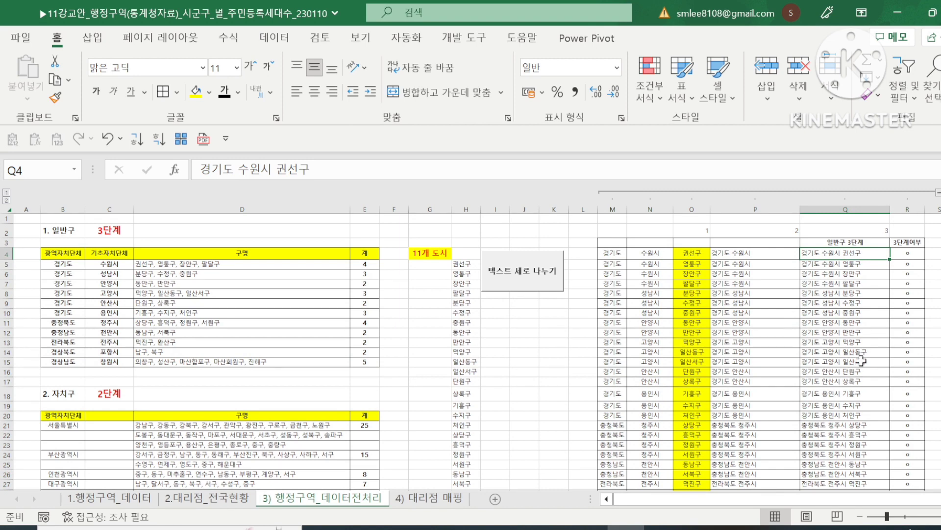
scroll(866, 363, down, 4)
scroll(872, 402, up, 4)
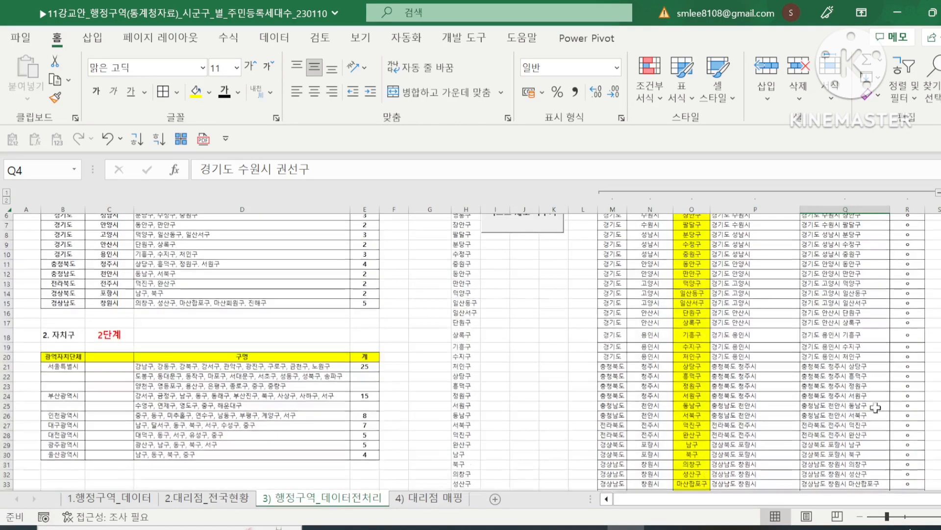
Step: Compare the 일반구 cities in C5:C15 and the 자치구 metropolitan cities from B21 down with the 일반구 3단계 column
drag(127, 266, 120, 362)
scroll(895, 352, down, 4)
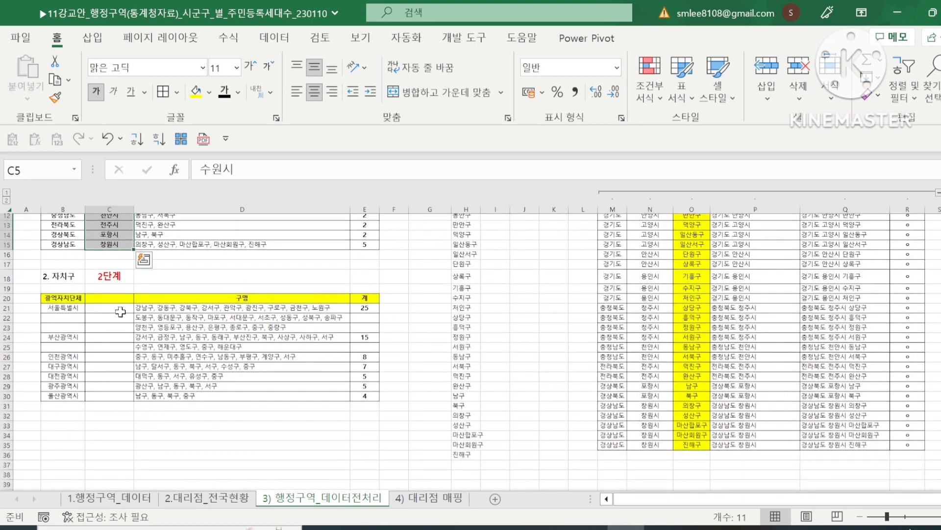
drag(71, 308, 84, 400)
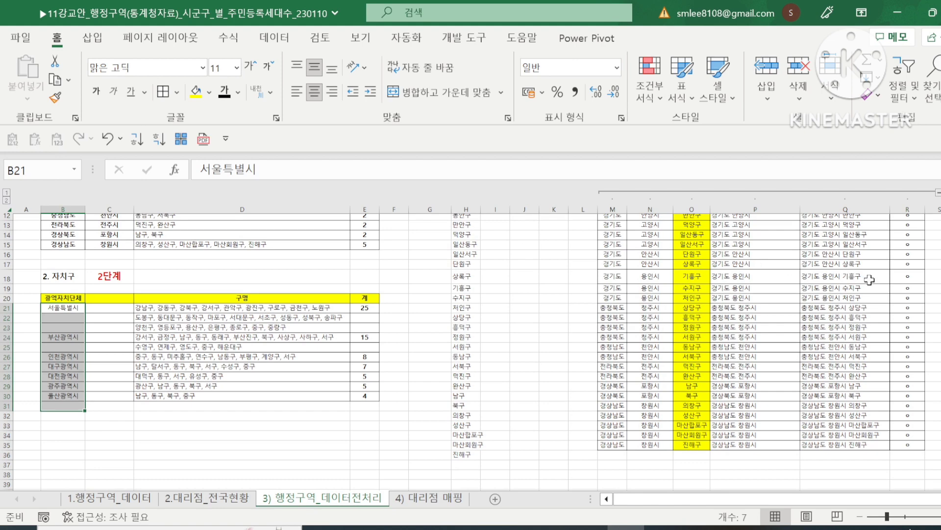
click(877, 297)
click(872, 288)
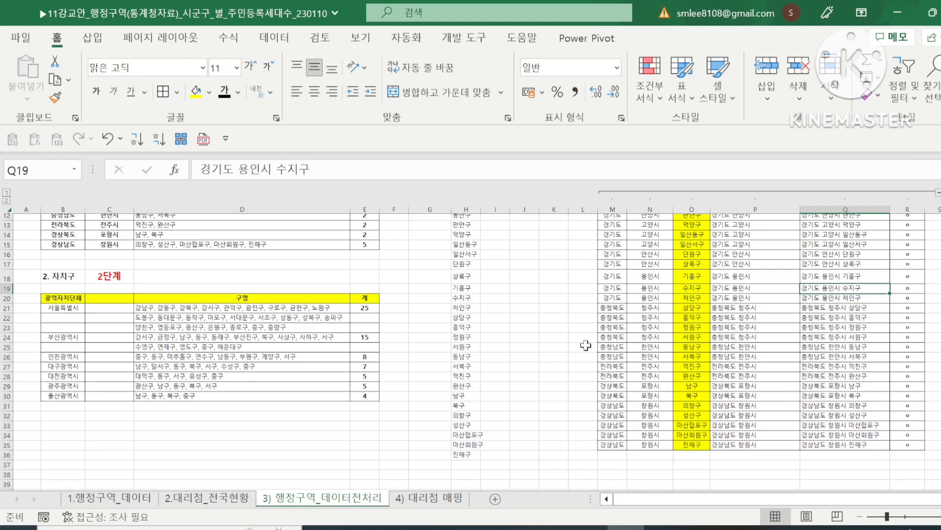
Step: On the 4) 대리점 매핑 sheet, copy the district names from A3 down to row 270 into column G starting at G3
click(448, 498)
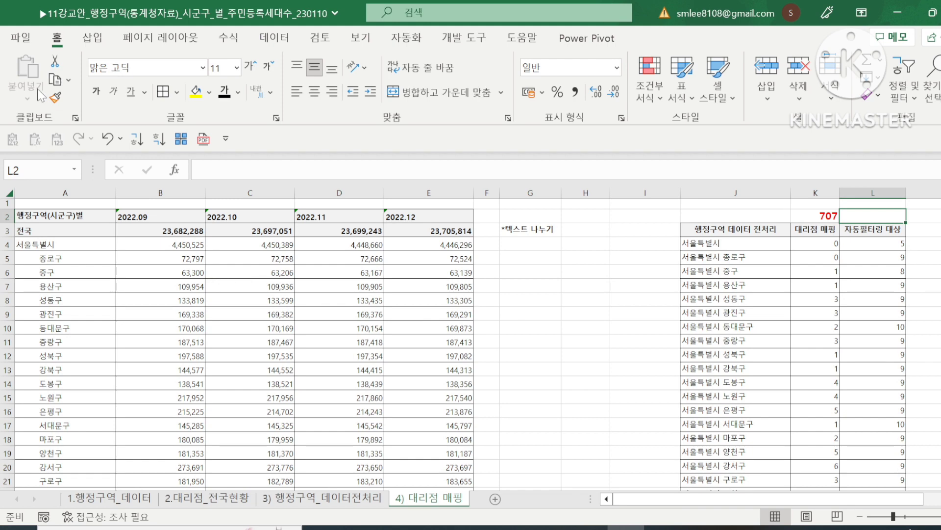
click(88, 231)
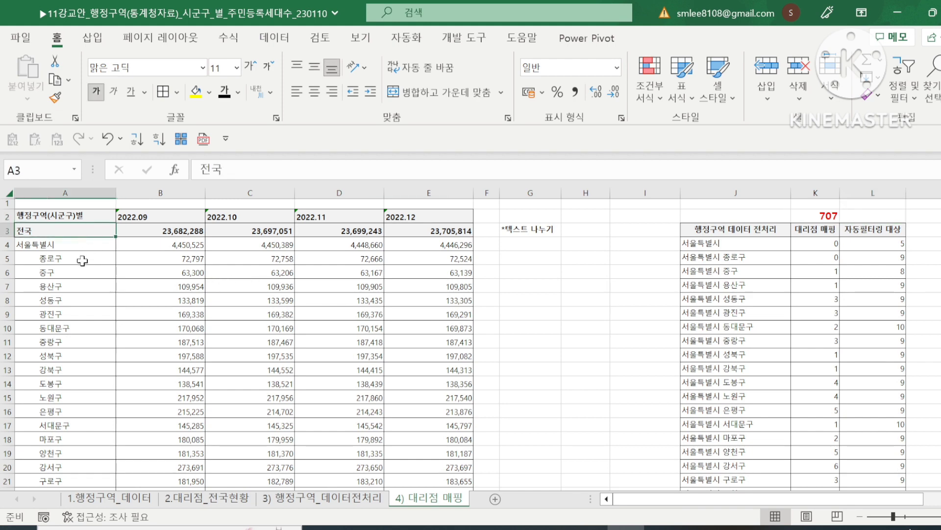
key(ctrl+shift+Down)
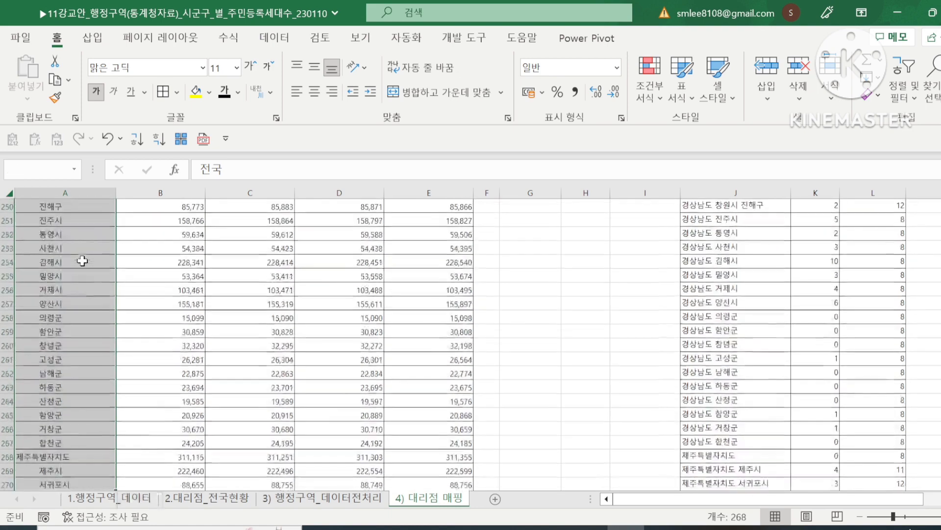
key(ctrl+c)
key(Right)
key(Right)
key(Right)
key(Right)
key(Right)
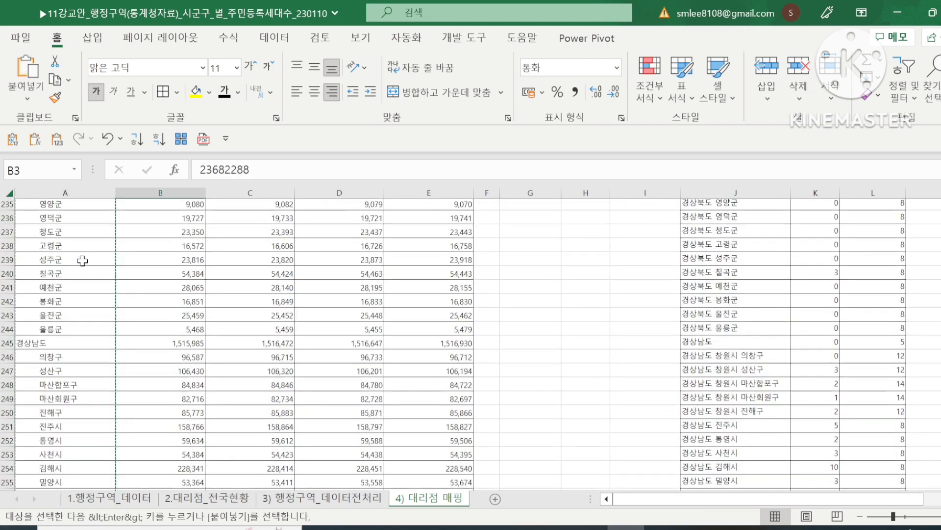
key(Right)
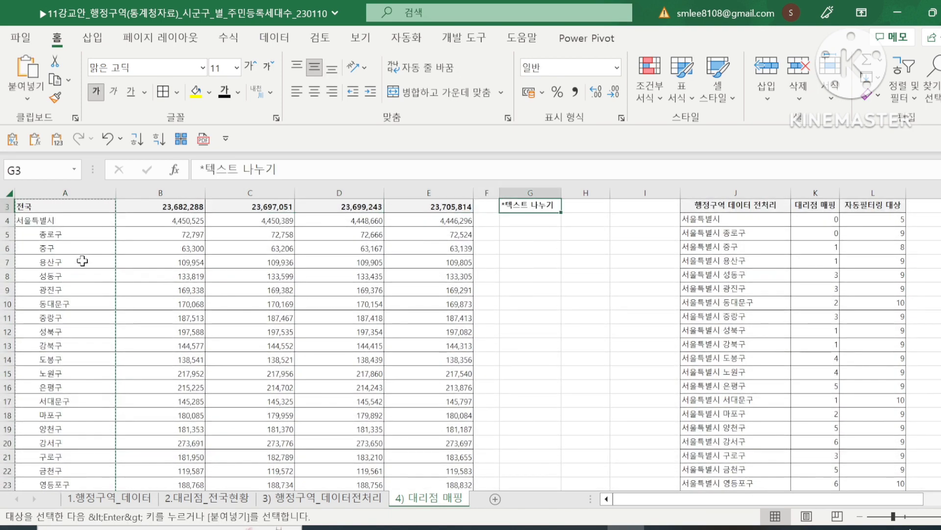
key(ctrl+v)
scroll(582, 226, up, 1)
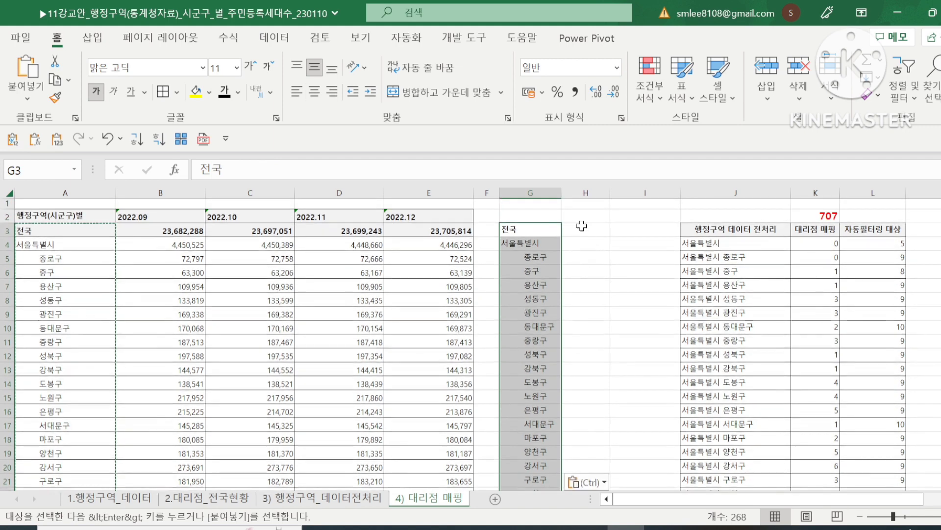
Step: Split column G with Text to Columns, delimited by tab and space with consecutive delimiters treated as one, output starting at G1
click(537, 192)
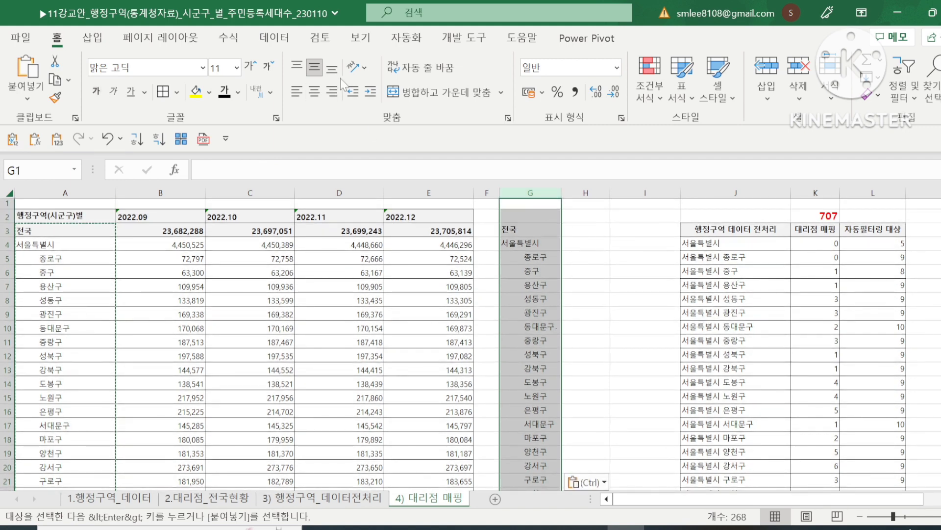
click(275, 38)
click(704, 93)
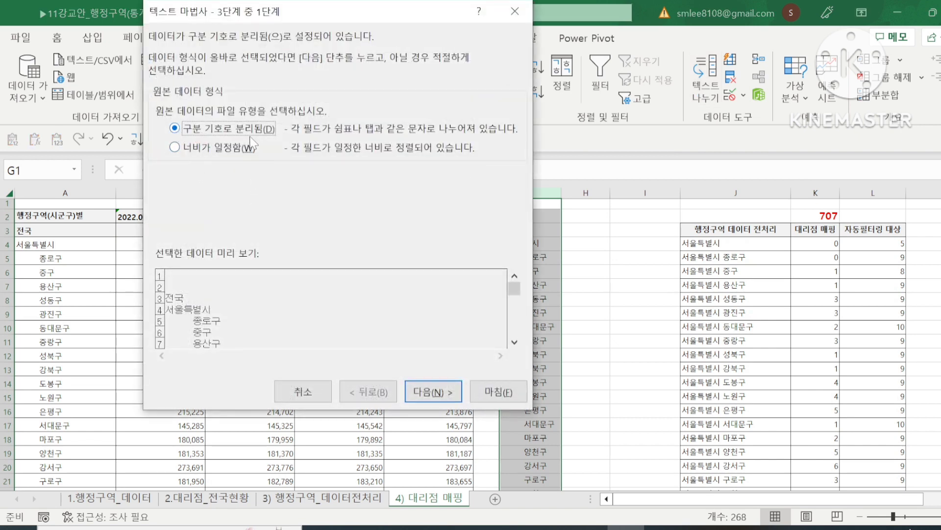
click(432, 390)
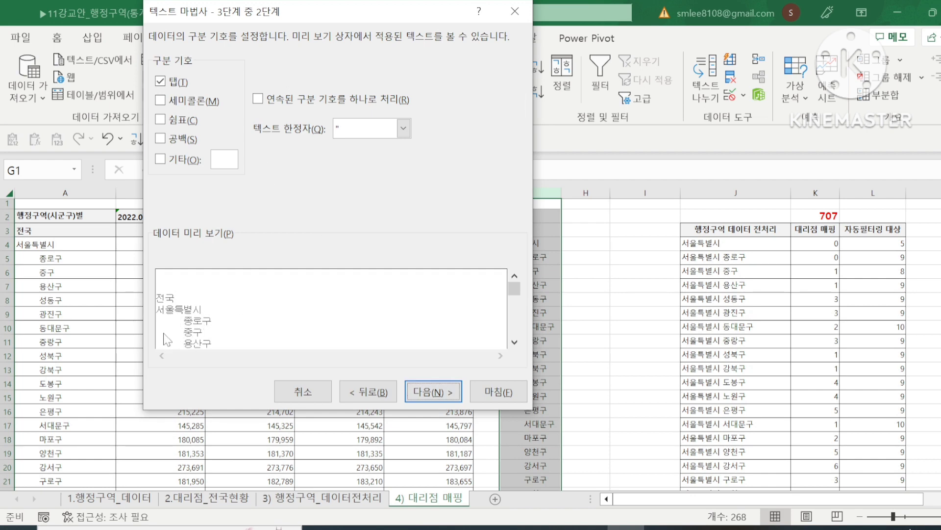
click(161, 139)
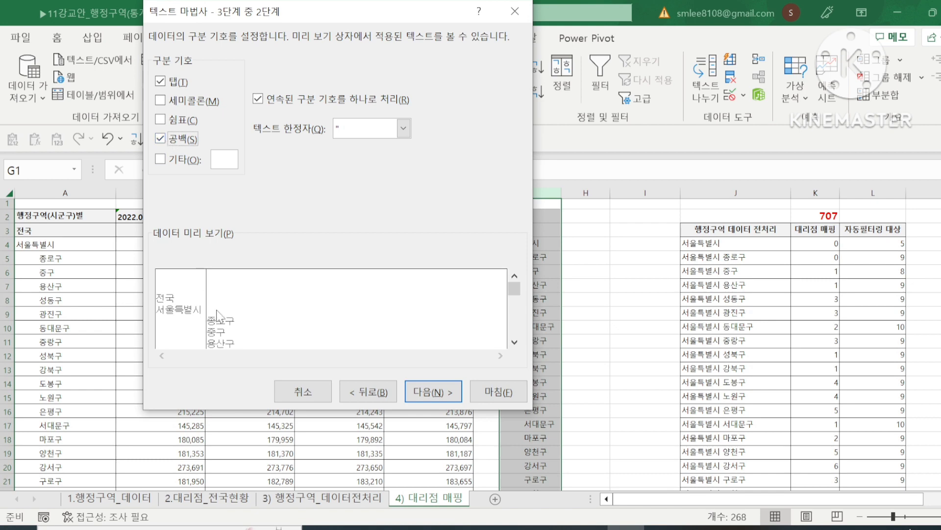
drag(517, 289, 514, 312)
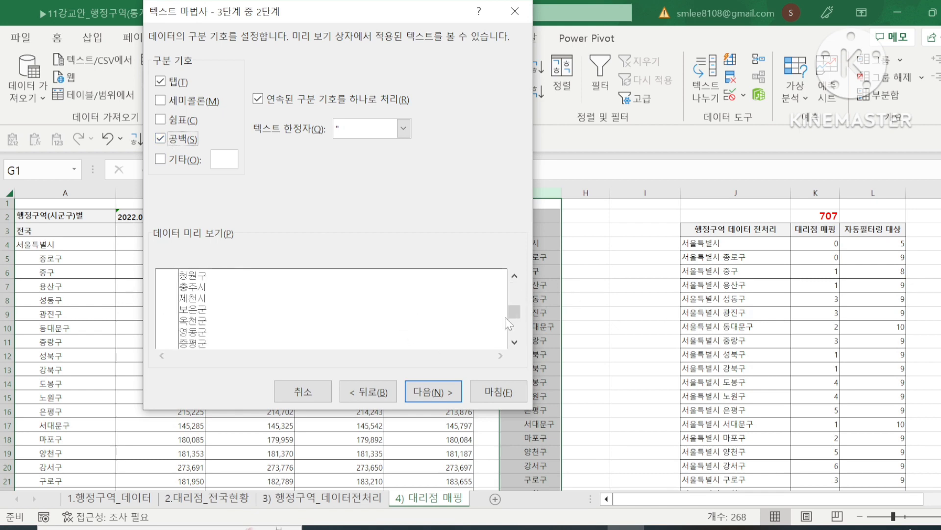
click(447, 391)
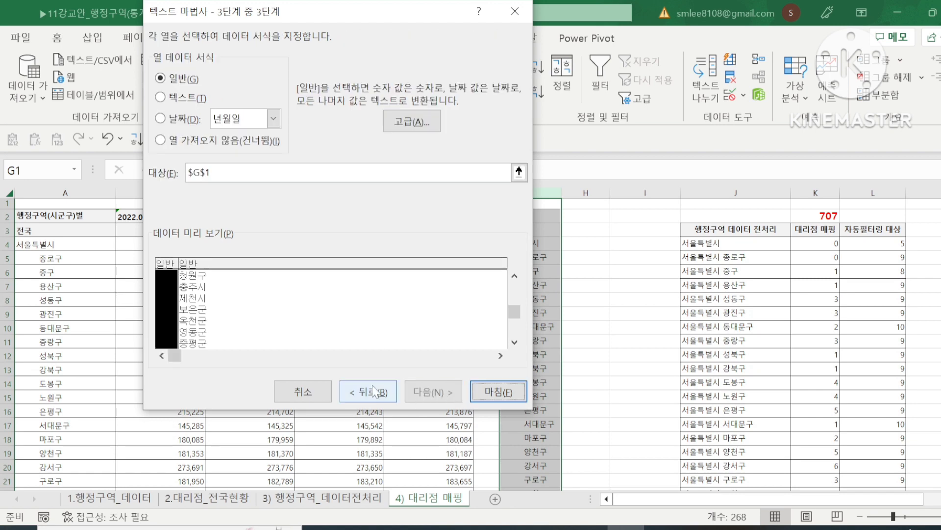
click(495, 391)
click(572, 258)
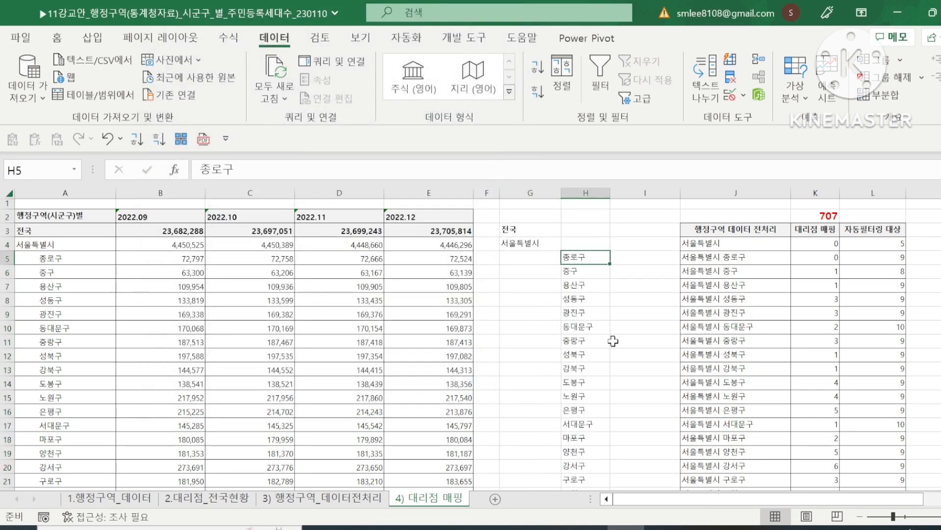
Step: Review the ② 이 preprocessing rule on mixed data in one cell on the 1.행정구역_데이터 sheet, and return to 4) 대리점 매핑
click(545, 242)
click(114, 498)
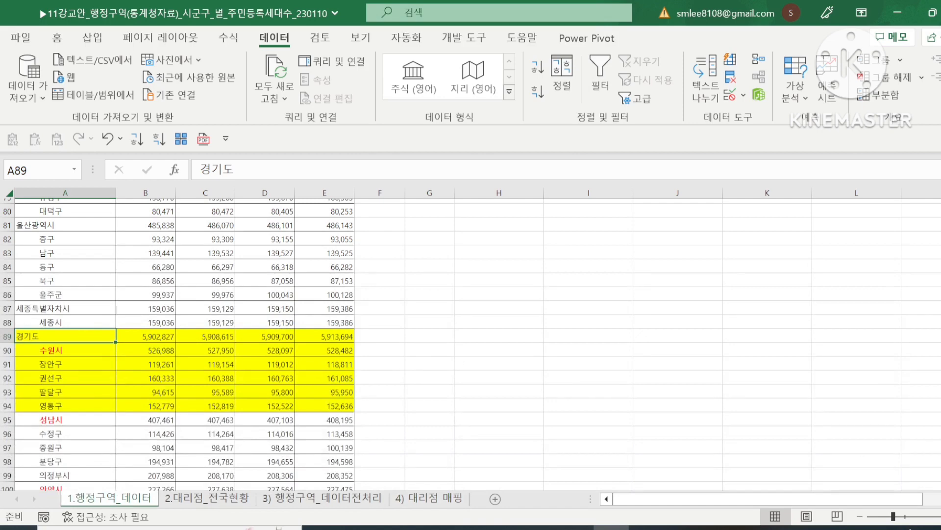
scroll(669, 311, up, 20)
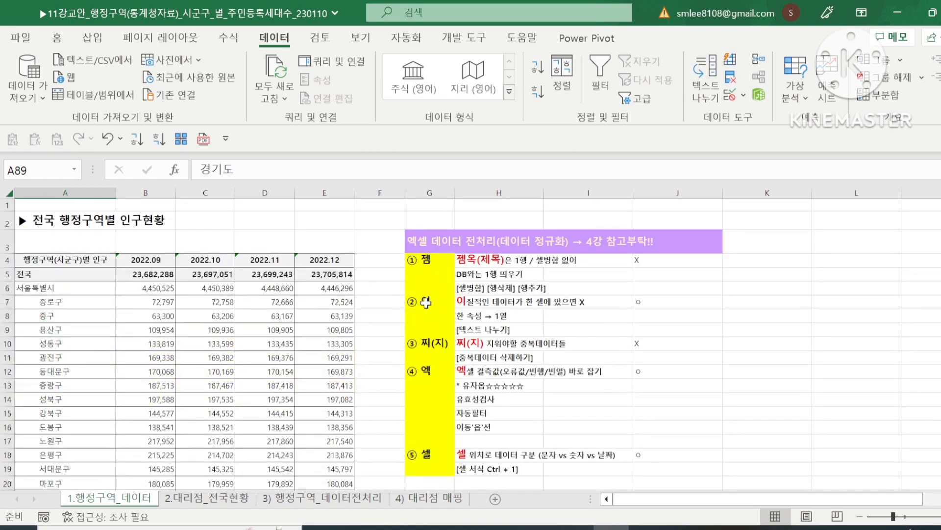
drag(426, 301, 588, 301)
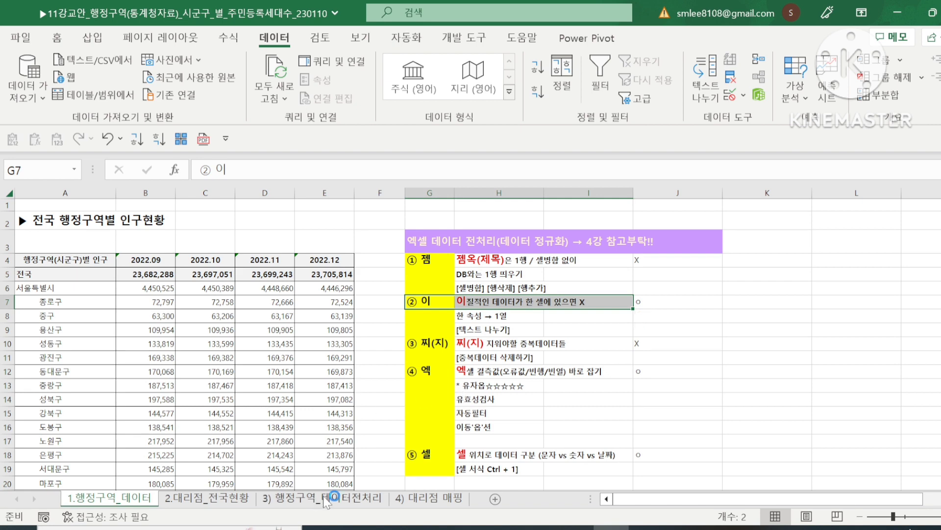
click(206, 497)
click(304, 498)
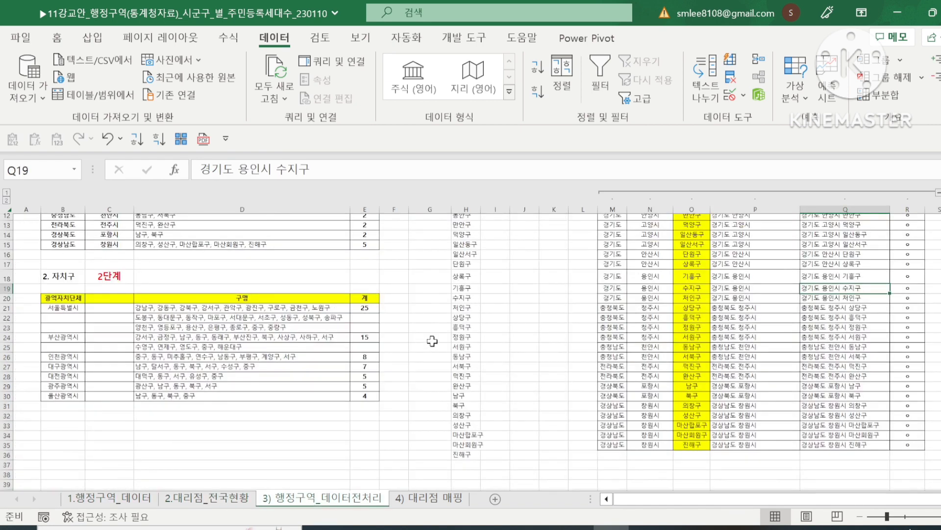
click(429, 498)
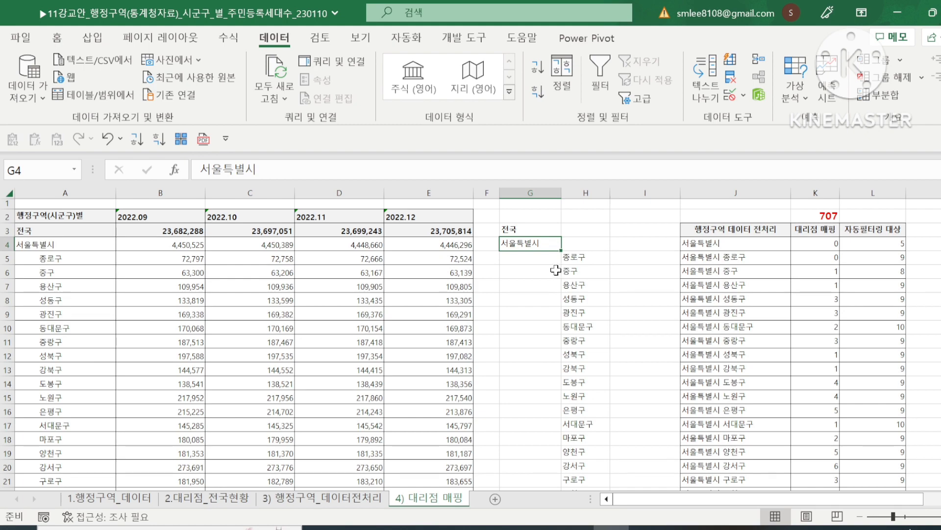
Step: Examine how the province names in column G line up with the split district names in column H
click(581, 259)
click(527, 246)
click(591, 255)
scroll(605, 346, down, 11)
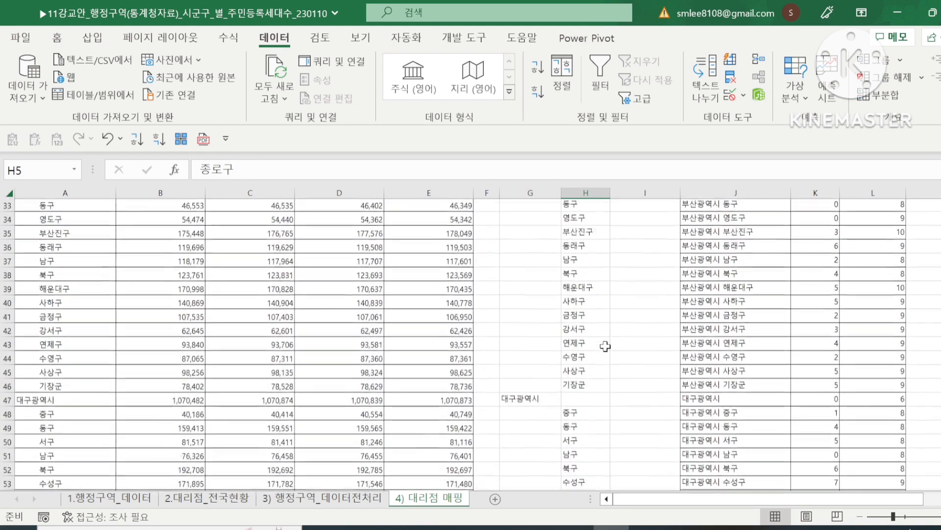
scroll(605, 345, up, 11)
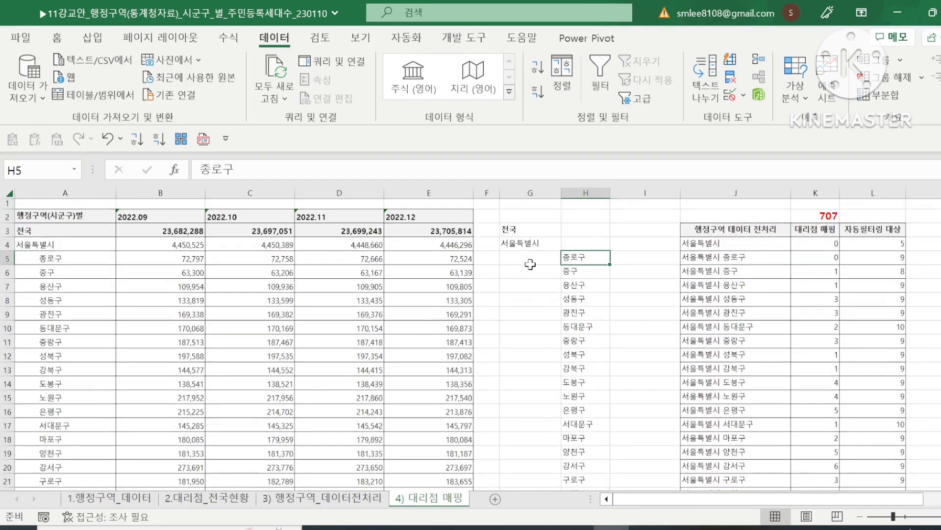
Step: Try entering 서울특별시 by hand in G5, and clear the cell again
click(531, 264)
text(서울)
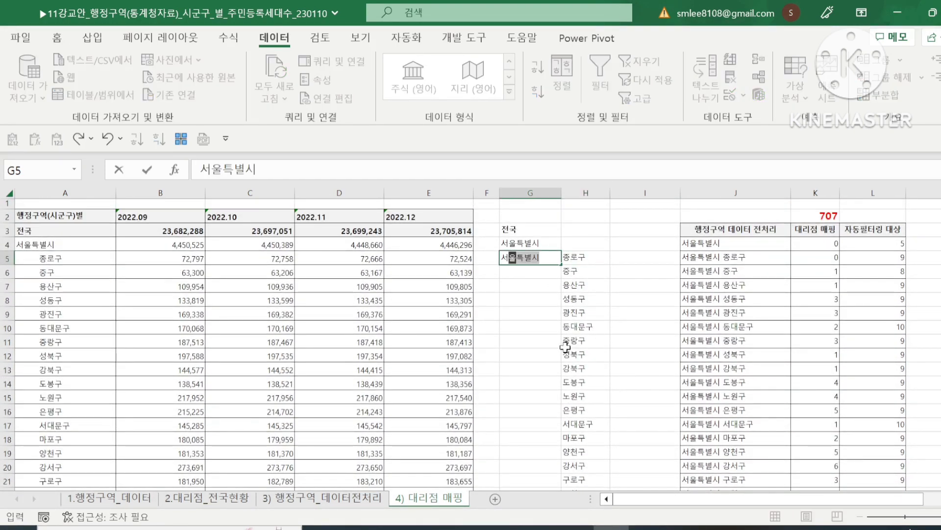
key(Return)
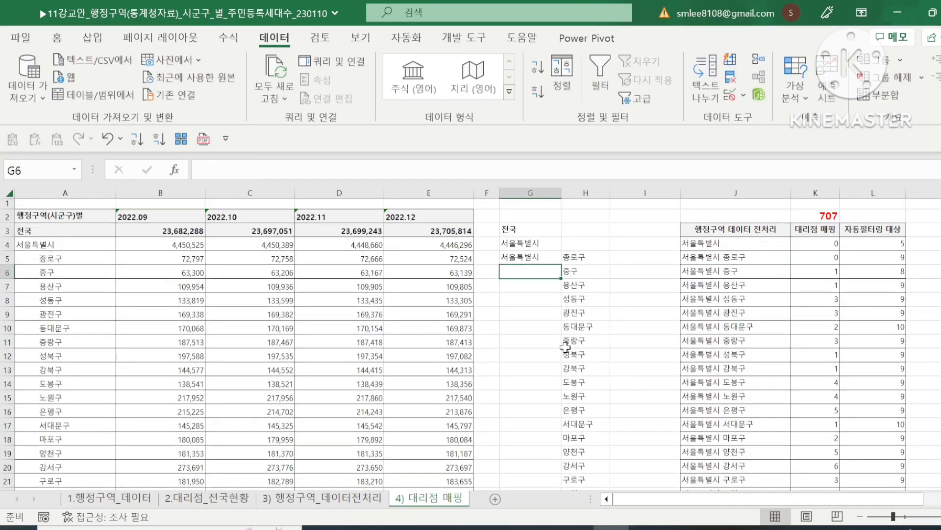
key(Up)
key(Delete)
key(Up)
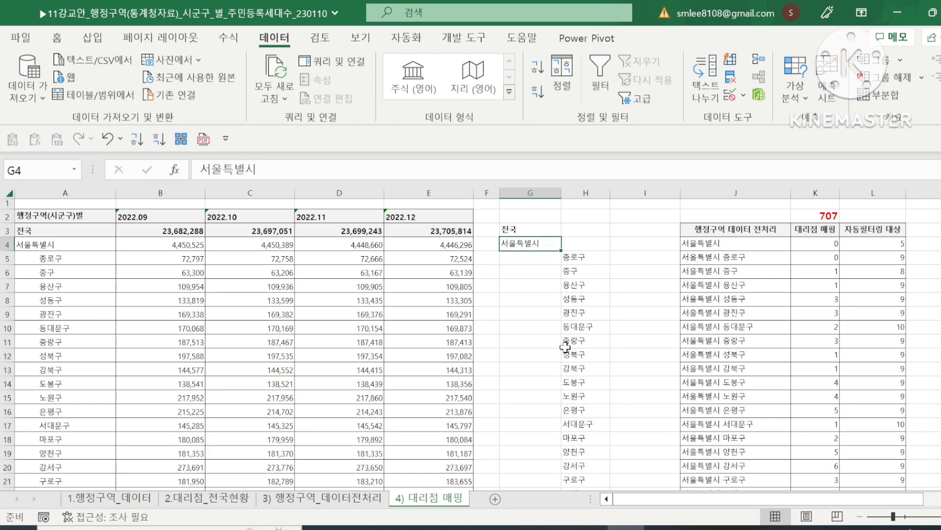
Step: Select only the blank cells within G4:G270 using the Go To Special option 빈 셀
key(ctrl+shift+Down)
key(ctrl+shift+Down)
key(ctrl+shift+Down)
key(ctrl+shift+Down)
key(ctrl+shift+Down)
key(ctrl+shift+Down)
key(ctrl+shift+Down)
key(ctrl+shift+Down)
key(ctrl+shift+Down)
key(ctrl+shift+Down)
key(ctrl+shift+Down)
key(ctrl+shift+Down)
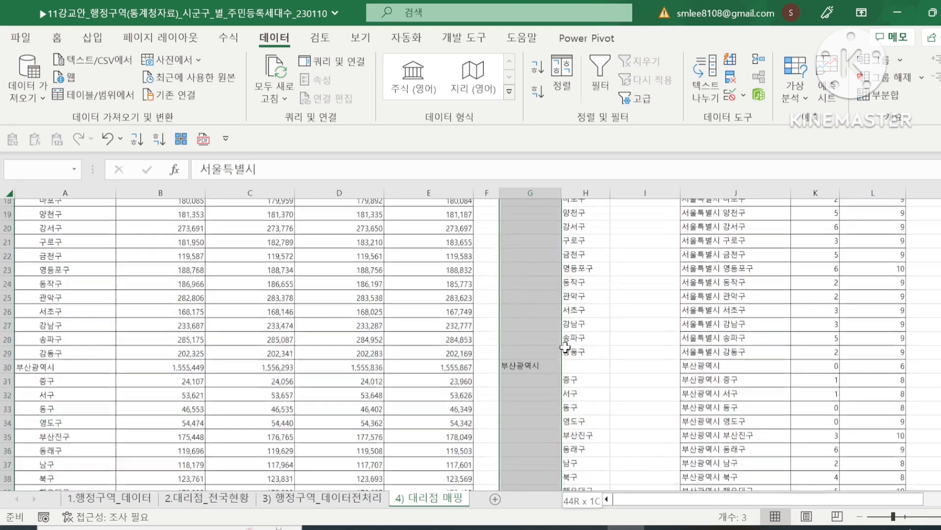
key(ctrl+shift+Down)
key(ctrl+shift+Down)
key(ctrl+shift+Down)
key(ctrl+shift+Down)
key(ctrl+shift+Down)
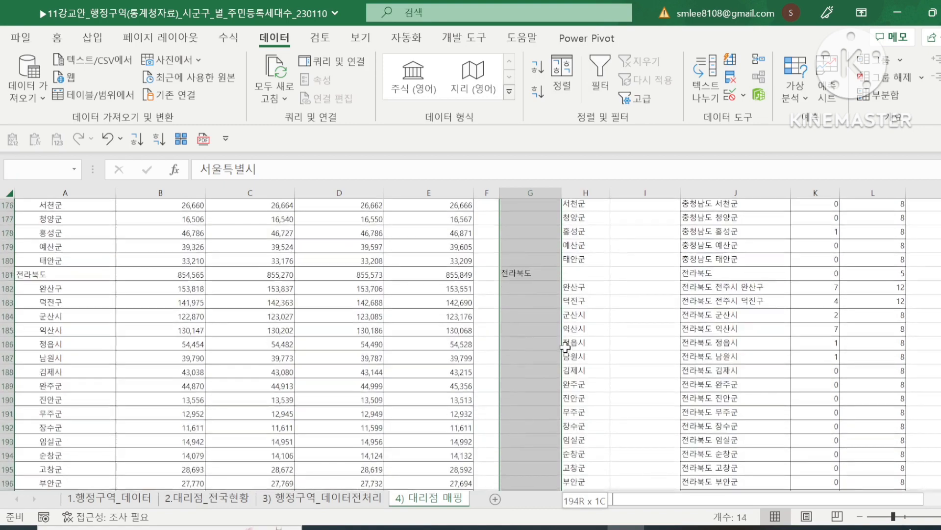
key(ctrl+shift+Up)
key(shift+Down)
key(shift+Down)
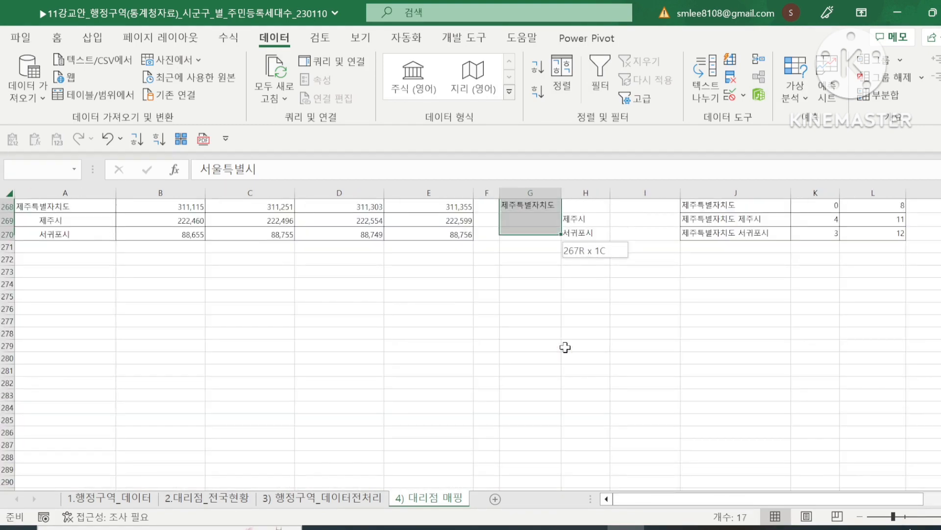
key(ctrl+g)
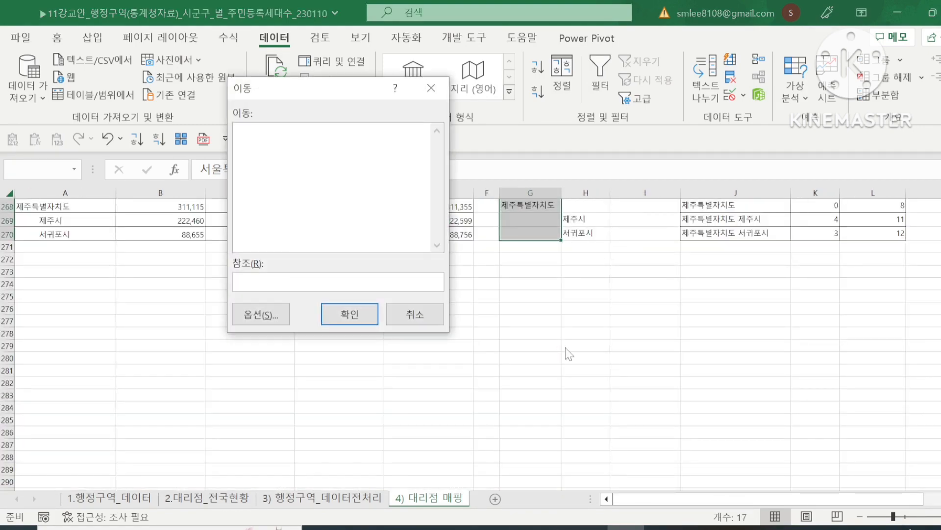
click(272, 310)
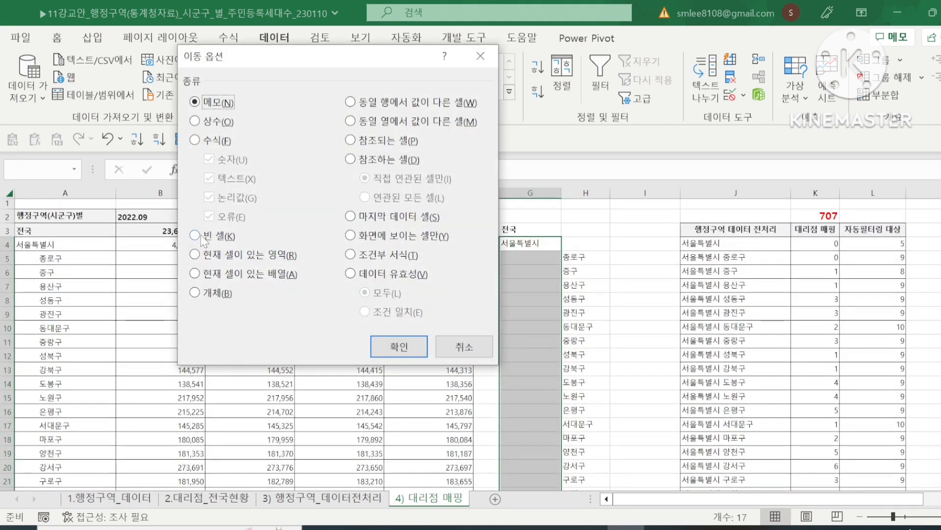
click(195, 235)
click(413, 349)
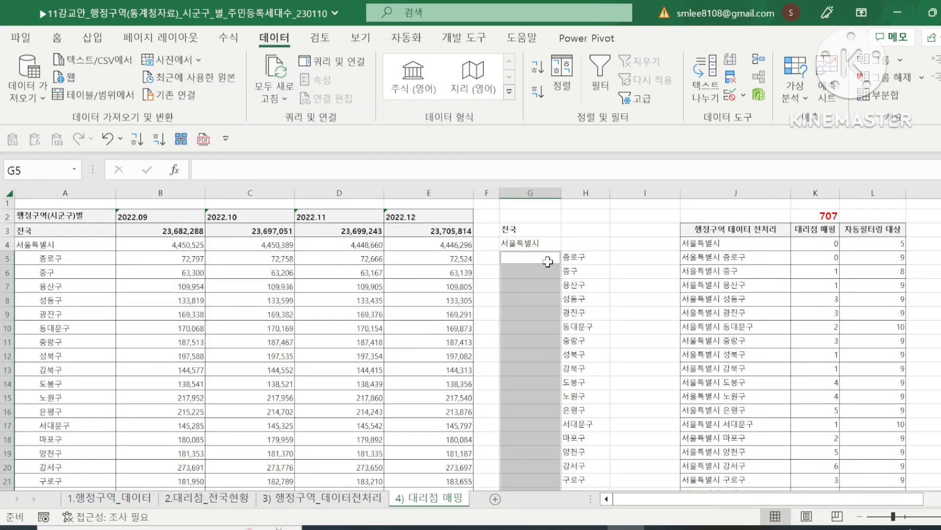
Step: Fill all selected blank cells in column G with the relative formula =G4 starting at G5, and check the province and district columns
text(=)
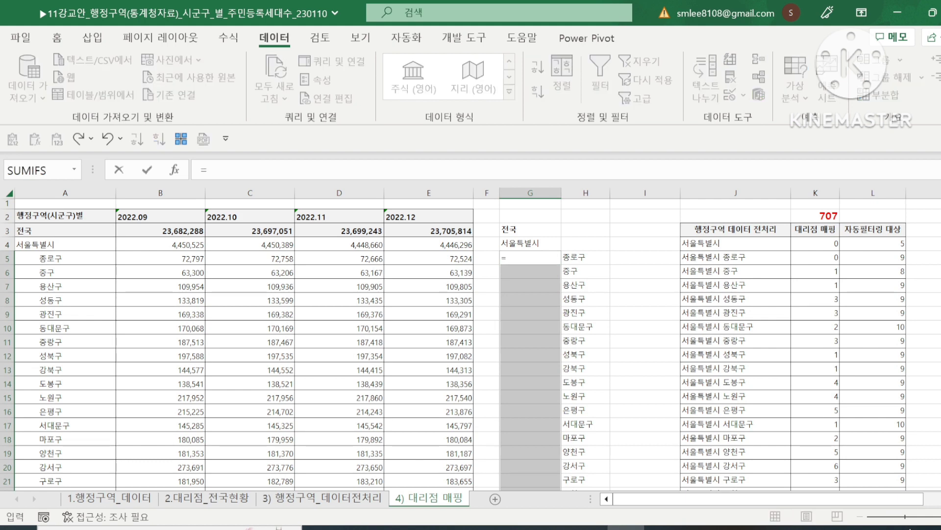
click(534, 242)
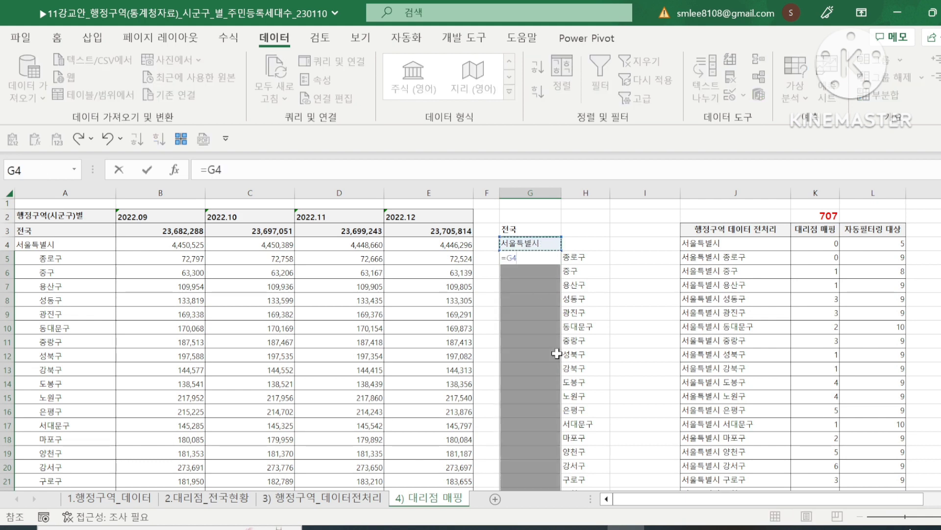
key(ctrl+Return)
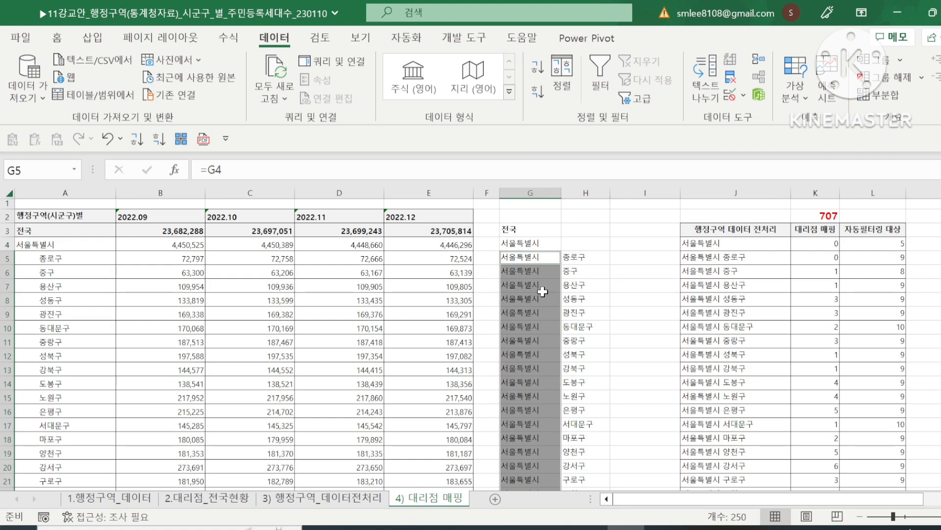
click(542, 289)
scroll(554, 344, down, 13)
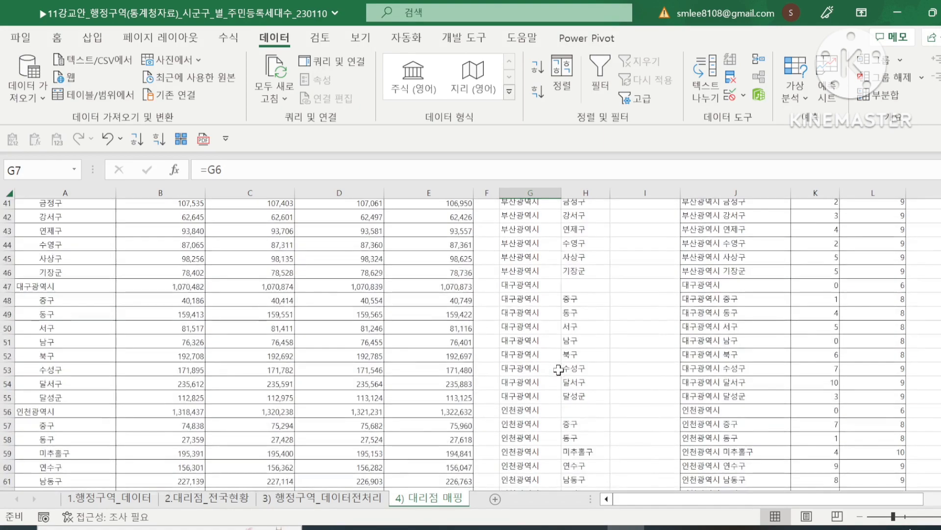
scroll(559, 370, down, 19)
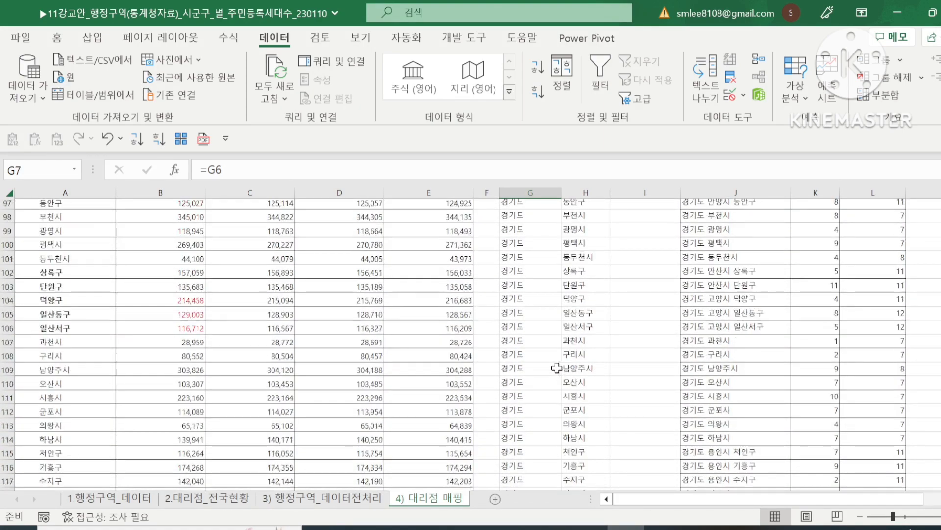
scroll(556, 368, up, 20)
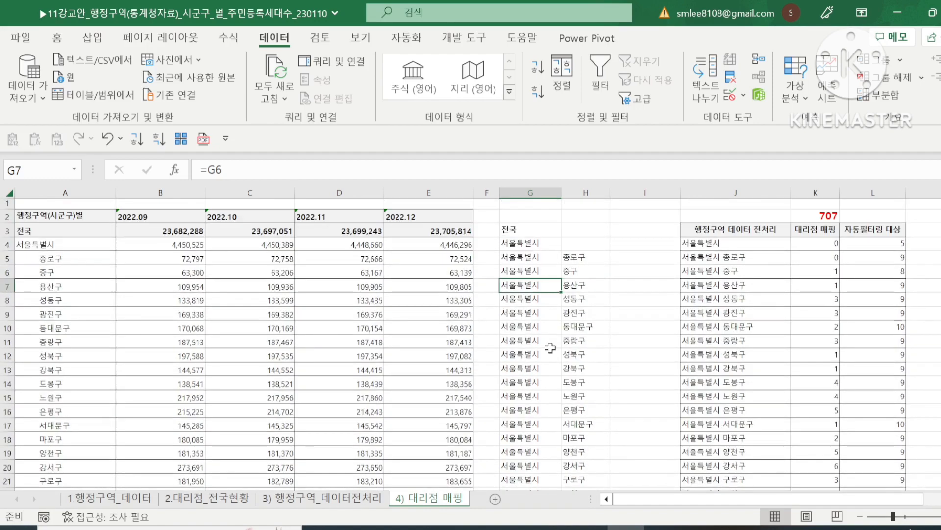
drag(527, 243, 589, 283)
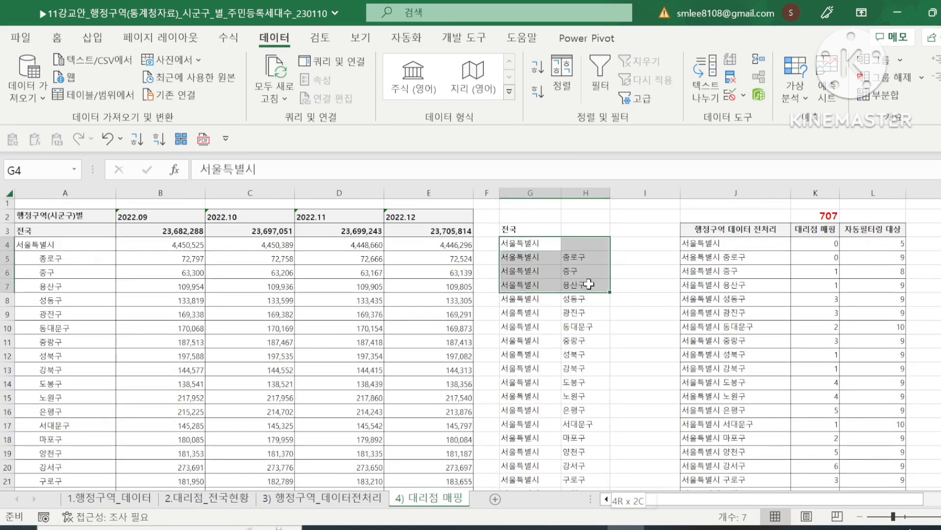
key(ctrl+shift+Down)
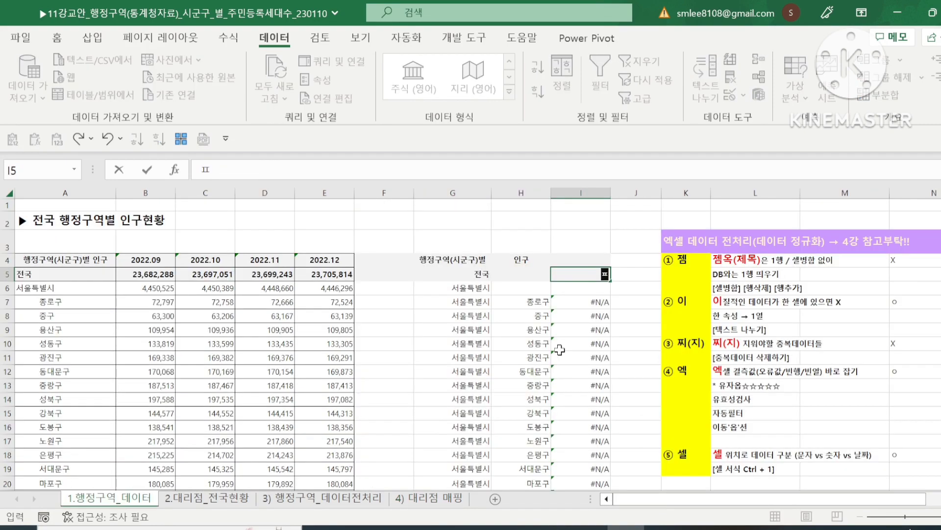
Step: On the 1.행정구역_데이터 sheet, enter the header 필터 in I5 and turn on AutoFilter for the split table headed at G5
text(필터)
key(Return)
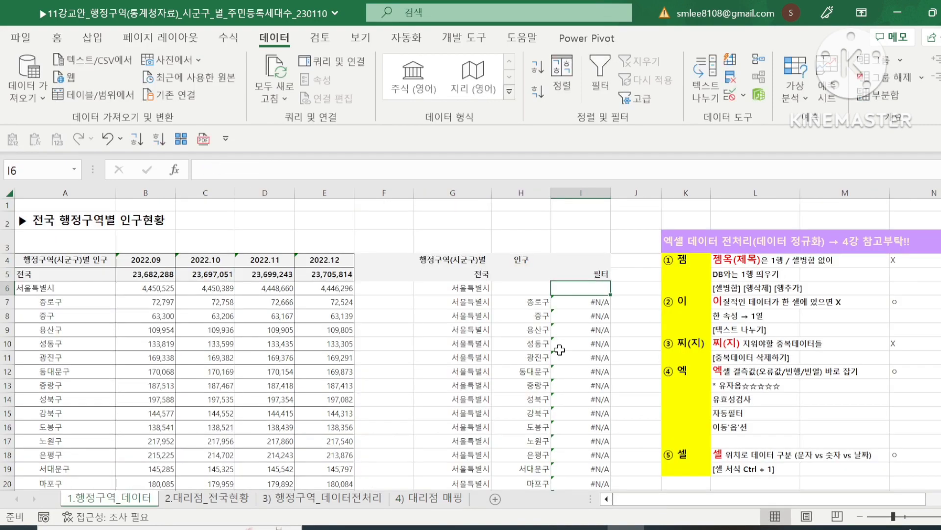
click(89, 273)
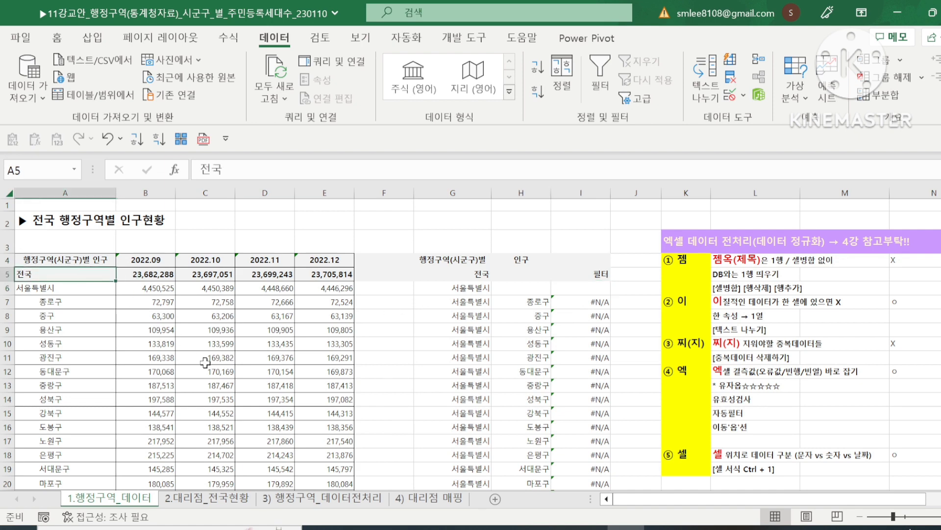
click(455, 274)
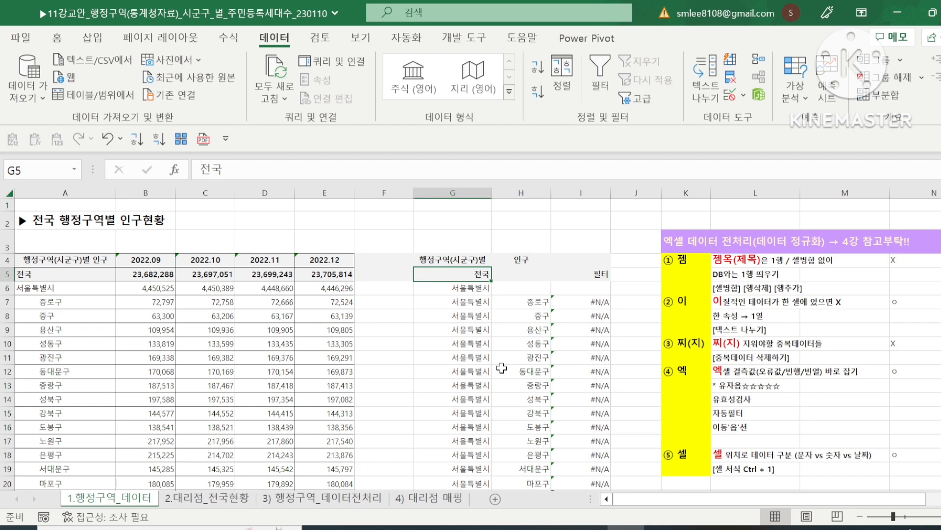
key(ctrl+shift+l)
Step: Review the 3단계 일반구 and 2단계 자치구 tables and the city list in N3:N35 on the 3) 행정구역_데이터전처리 sheet
click(349, 500)
click(112, 234)
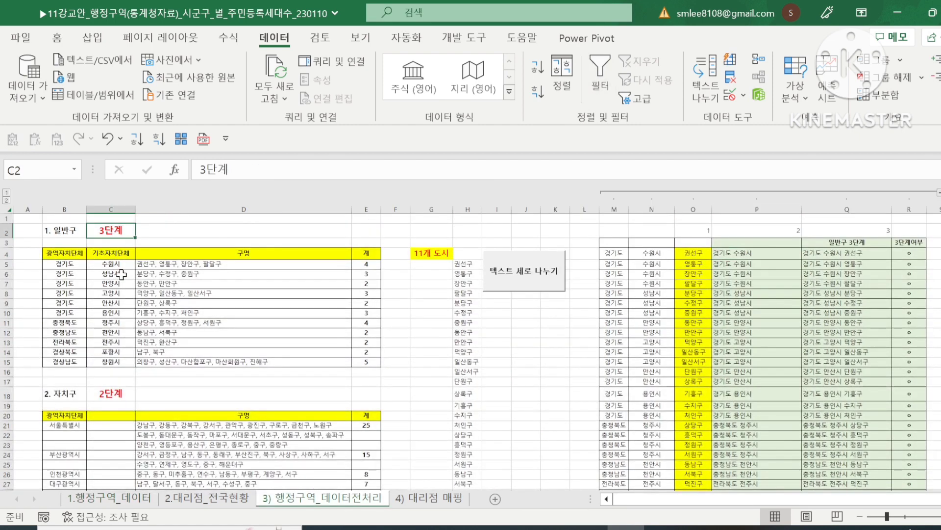
click(122, 391)
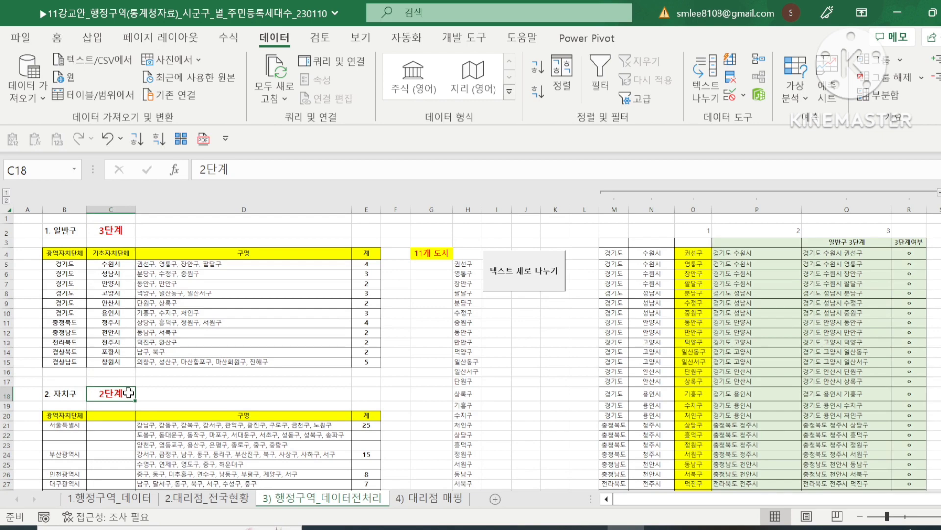
scroll(889, 403, down, 1)
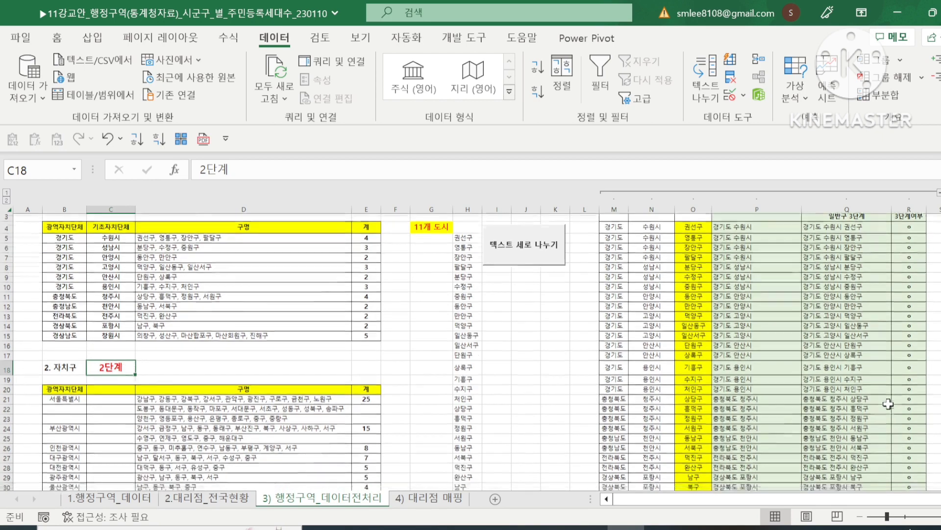
scroll(889, 403, down, 3)
scroll(885, 411, up, 6)
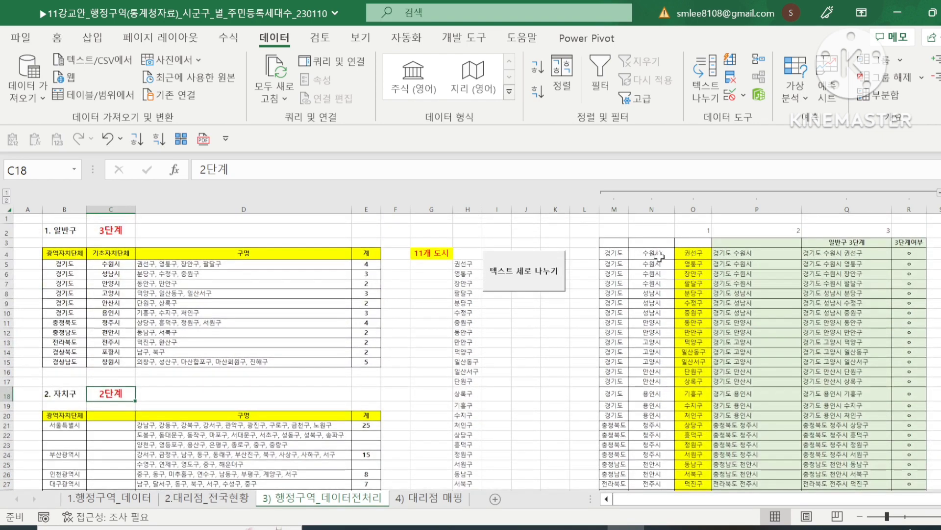
drag(660, 244, 667, 471)
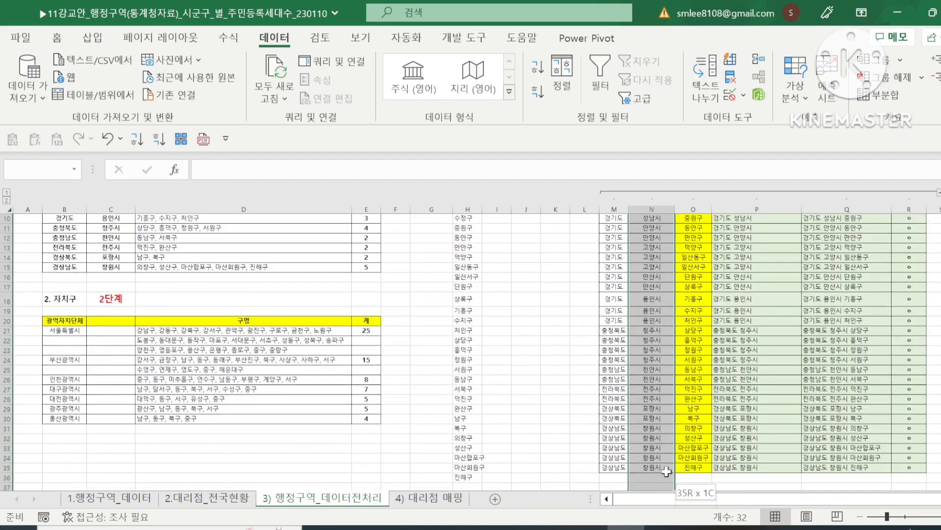
click(57, 38)
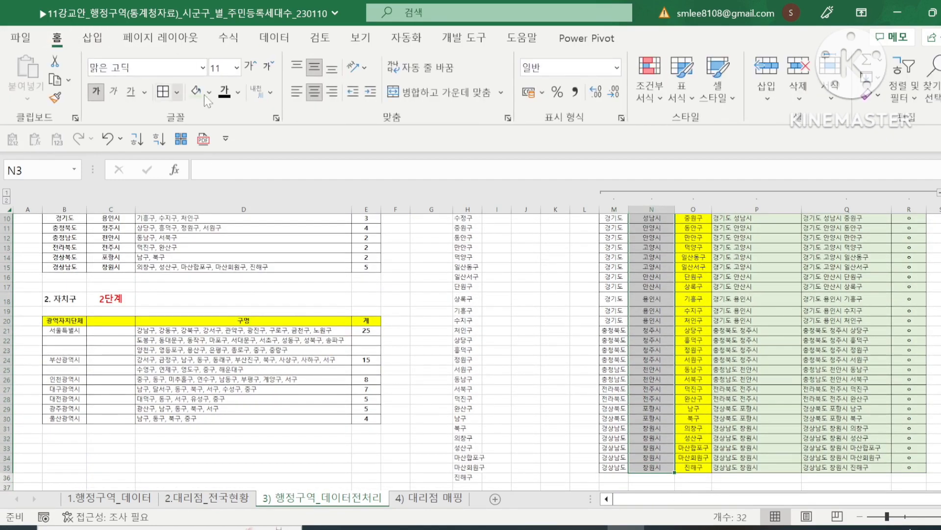
scroll(539, 294, up, 3)
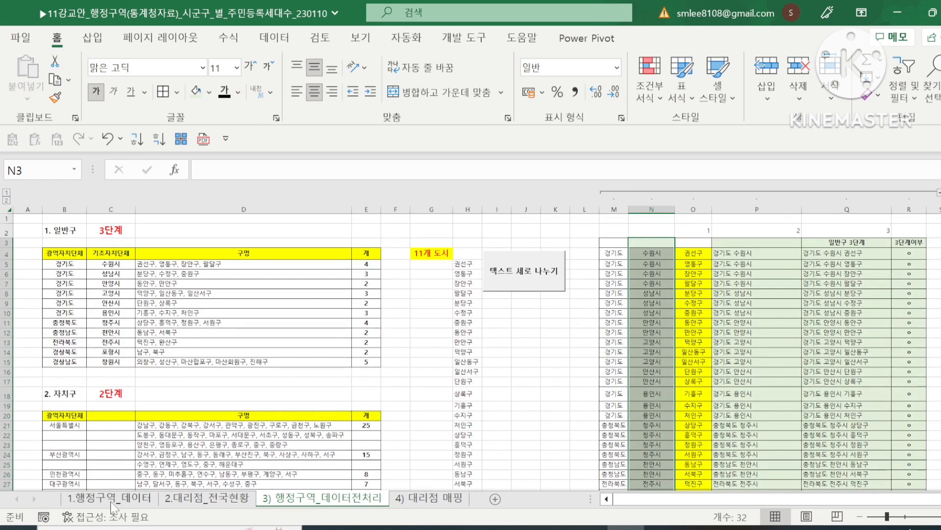
Step: On the 1.행정구역_데이터 sheet, turn on AutoFilter for the header cells G5:I5
click(111, 504)
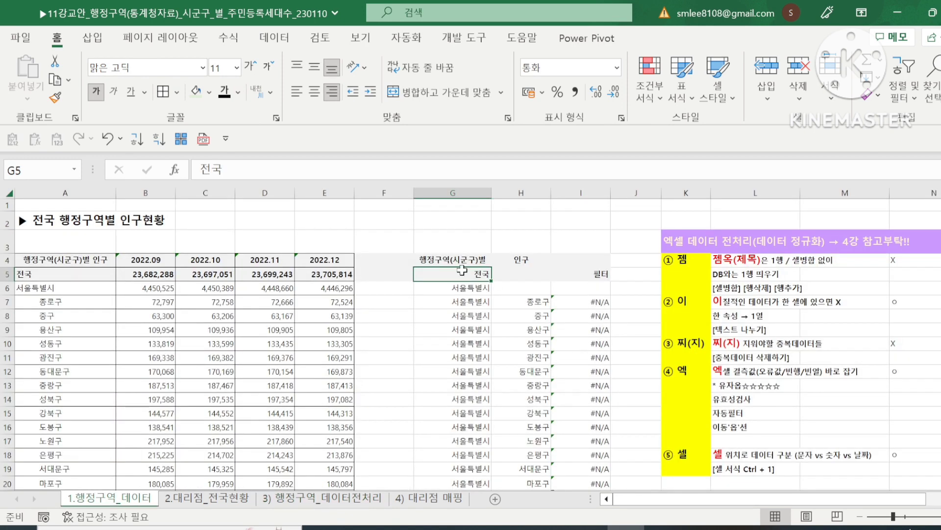
drag(461, 270, 603, 274)
key(ctrl+t)
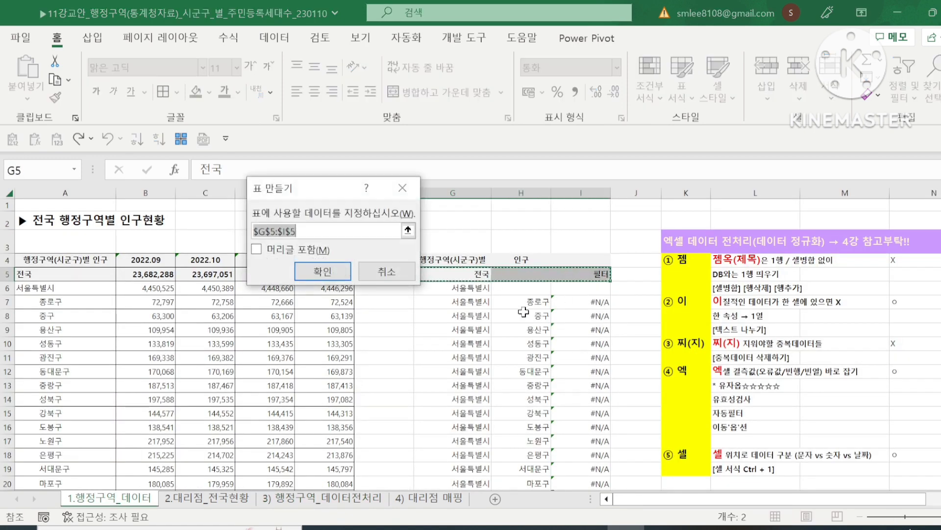
key(Escape)
key(ctrl+shift+l)
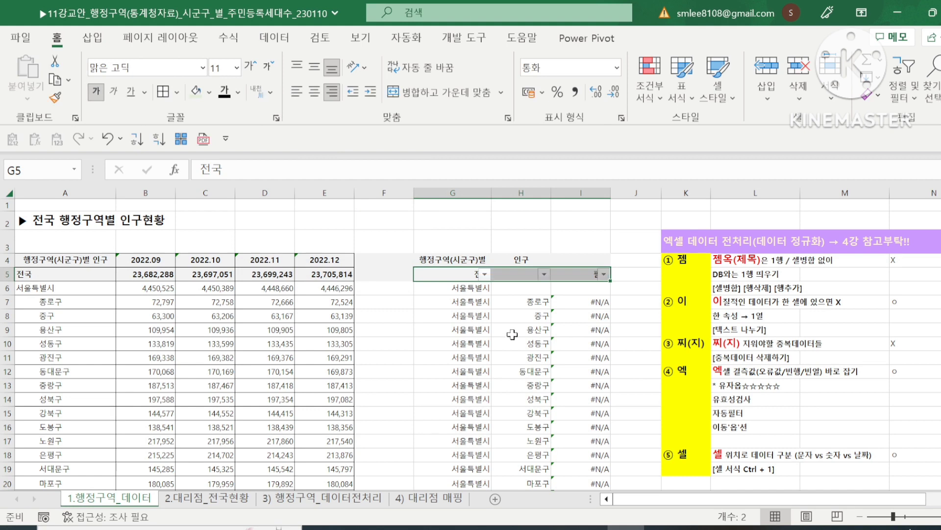
Step: Filter the 필터 column to show only ㅇ, excluding #N/A and 필드 값 없음
click(604, 273)
click(432, 378)
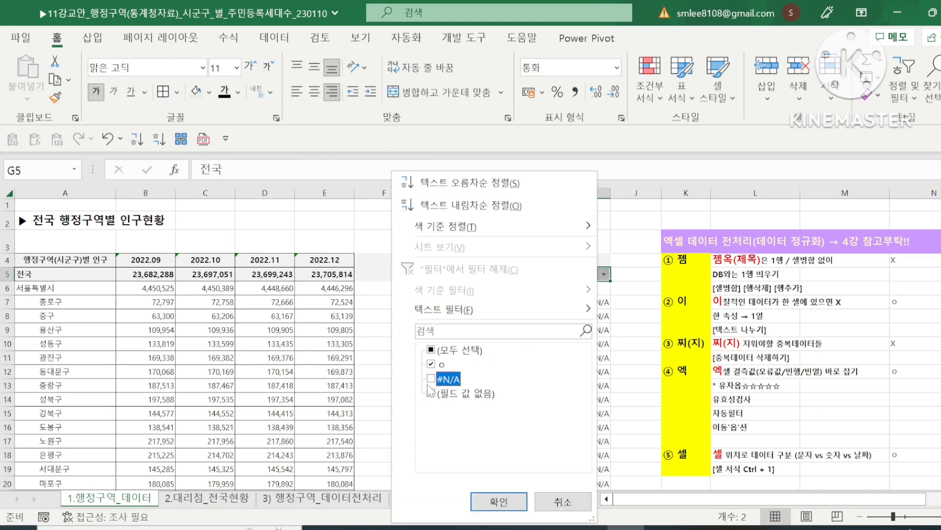
click(431, 393)
click(498, 501)
Step: Delete the filtered city rows from 수원시 to 창원시 and turn off the AutoFilter
drag(539, 288, 540, 427)
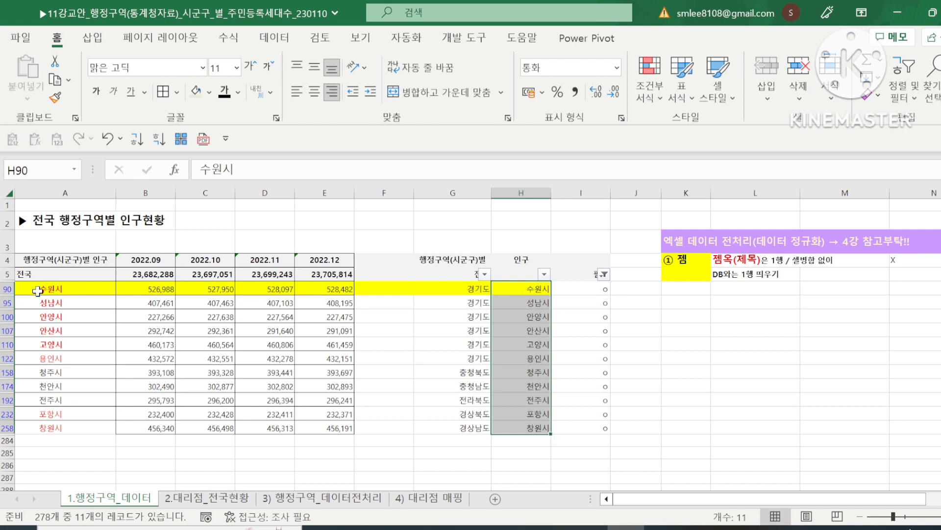
drag(6, 288, 5, 433)
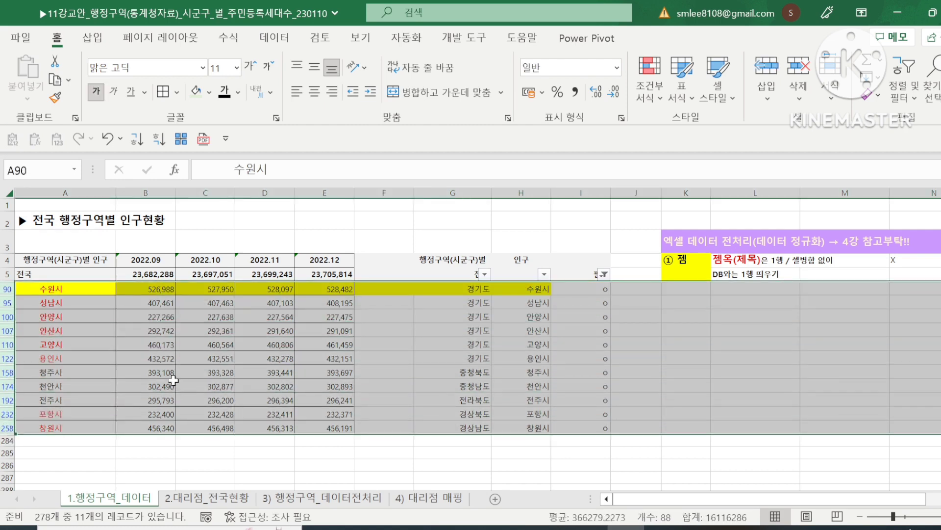
right_click(11, 295)
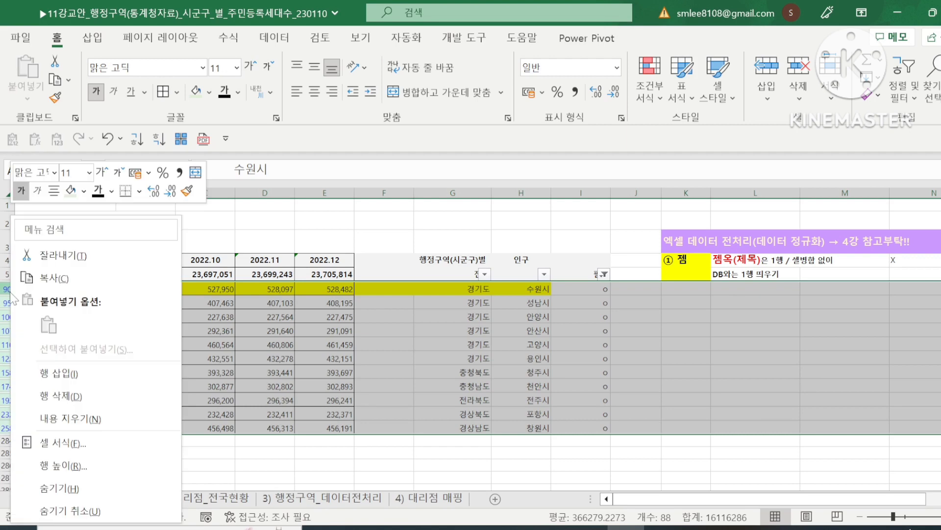
click(66, 396)
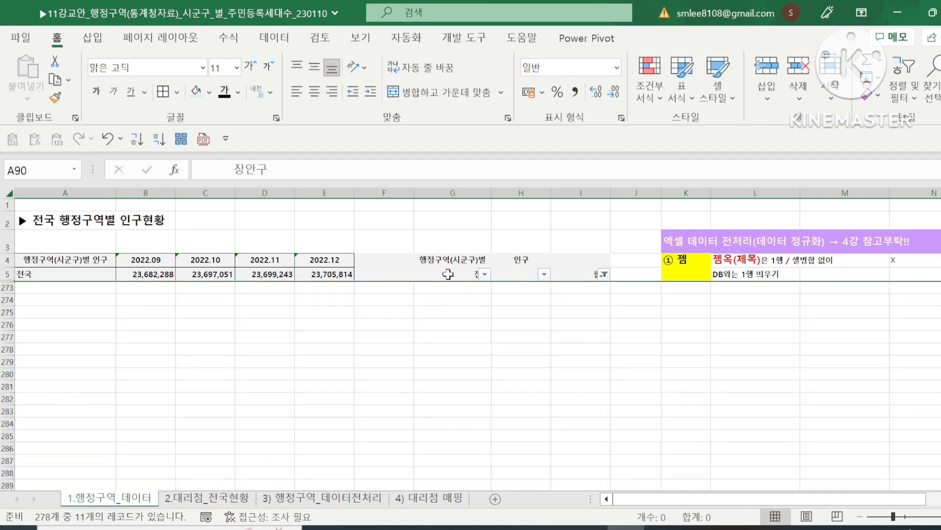
click(449, 274)
key(ctrl+shift+l)
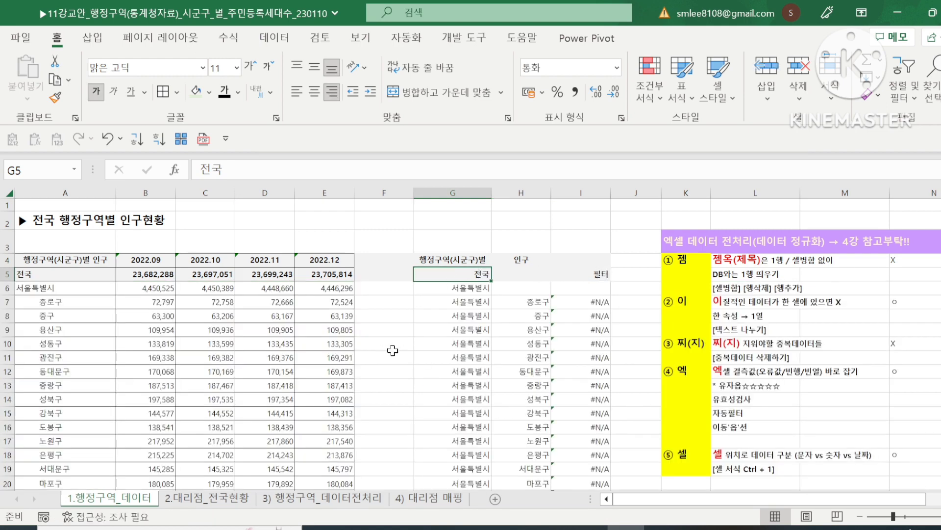
Step: On the 4) 대리점 매핑 sheet, compare the district name in A88 with the full administrative name in H88
key(ctrl+Page_Down)
key(ctrl+Page_Down)
click(423, 498)
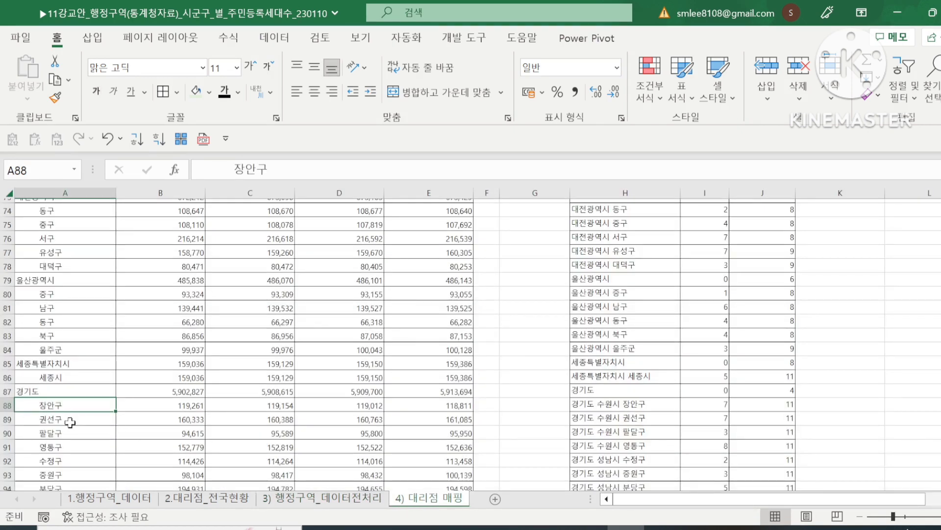
click(658, 406)
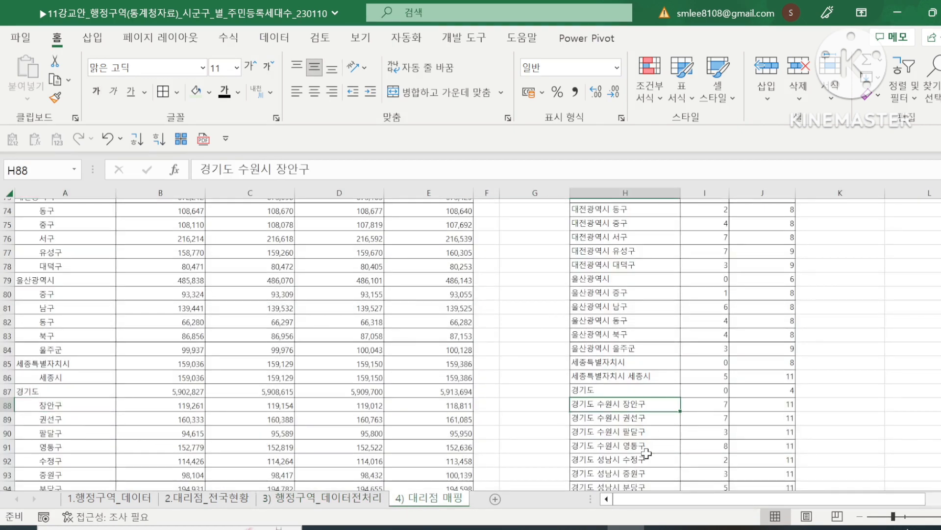
Step: On the 3) 행정구역_데이터전처리 sheet, go through the 일반구 names in column O and check the 일반구 3단계 name in Q4
click(292, 501)
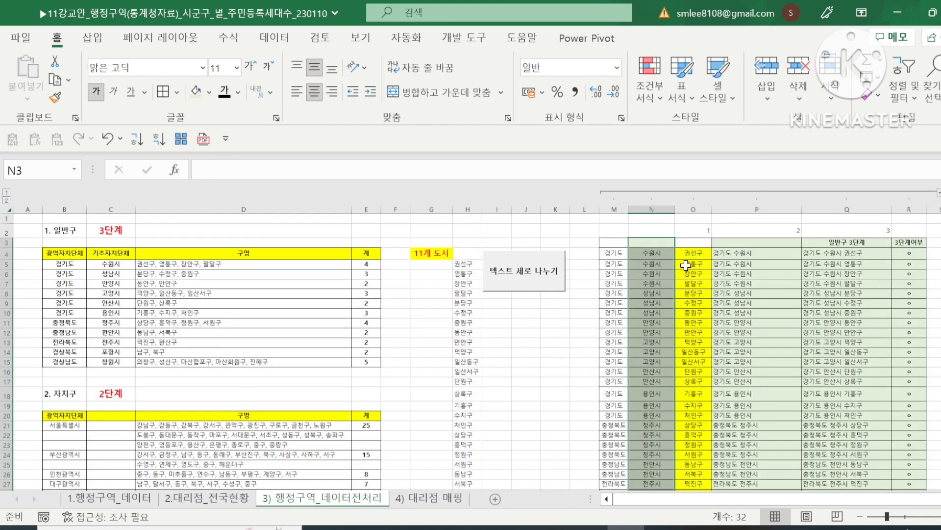
click(701, 256)
key(Down)
key(Down)
key(Down)
key(Down)
key(Down)
key(Down)
key(Down)
key(Down)
key(Down)
key(Down)
key(Down)
key(Down)
key(Down)
key(Down)
key(Down)
key(Down)
key(Down)
key(Down)
key(Down)
key(Down)
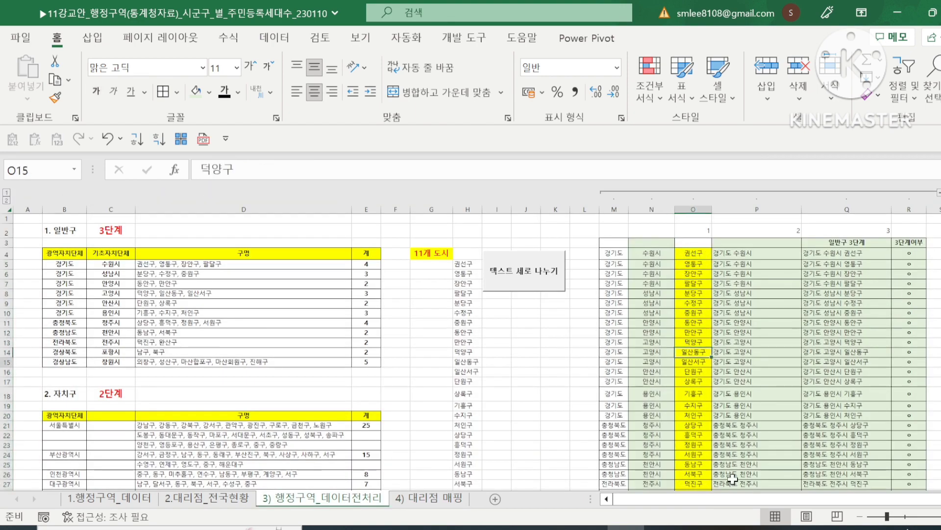
scroll(732, 479, up, 3)
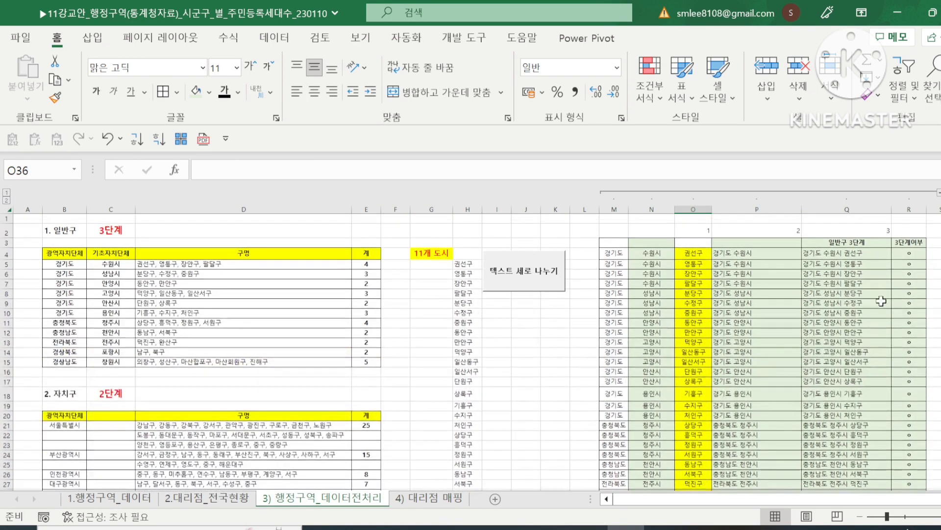
click(864, 252)
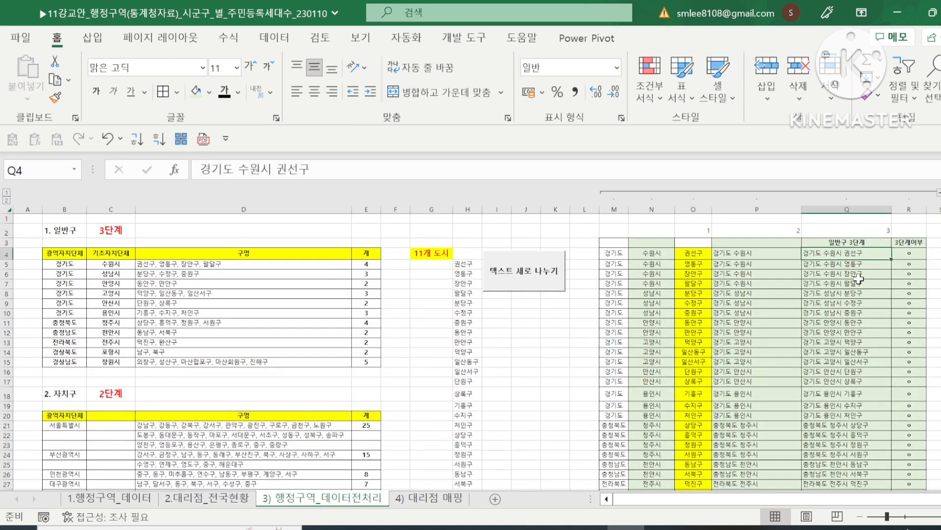
Step: Review the start of the preprocessed mapping table on the 4) 대리점 매핑 sheet, and return to the 1.행정구역_데이터 sheet
click(438, 498)
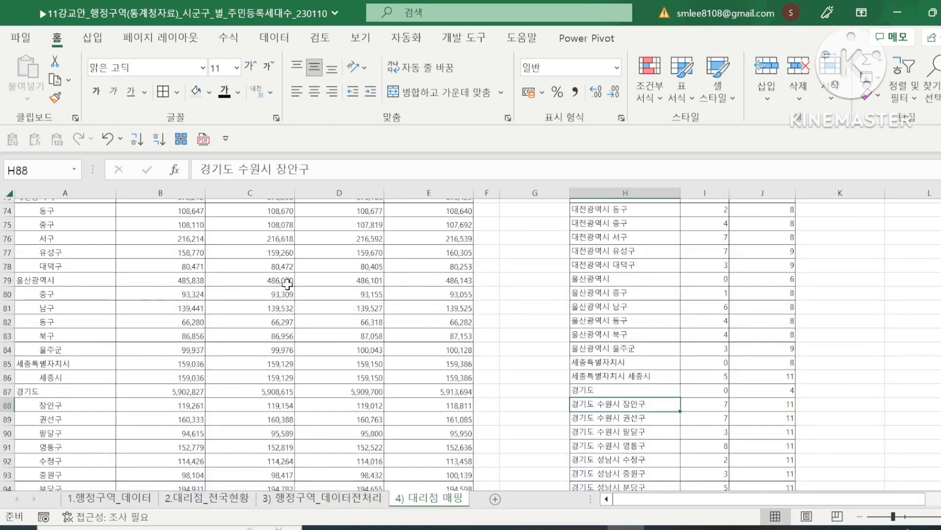
scroll(927, 292, up, 20)
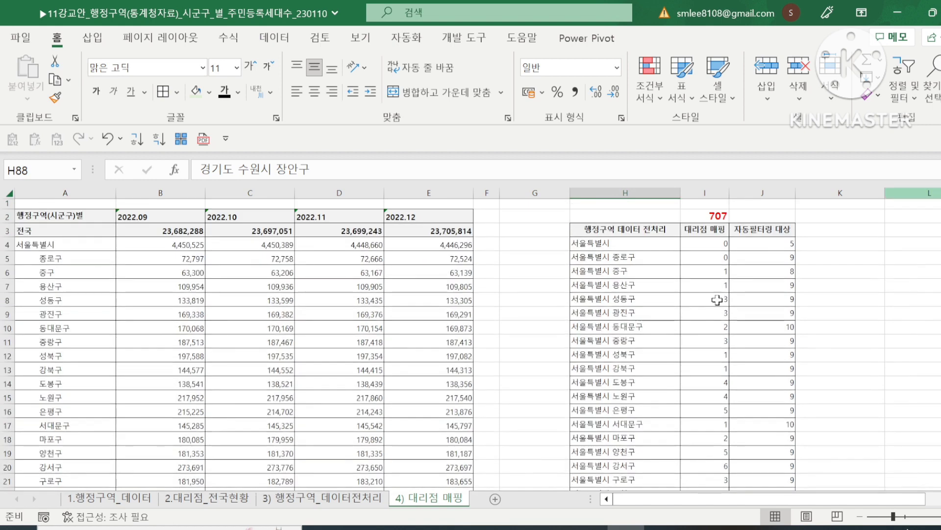
click(137, 506)
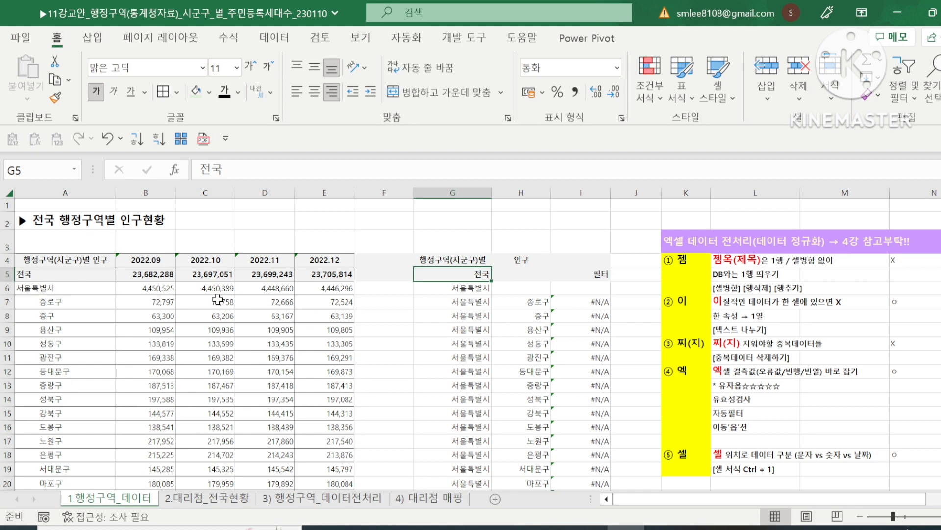
Step: On the 2.대리점_전국현황 sheet, hide the 지번주소 column F
click(201, 498)
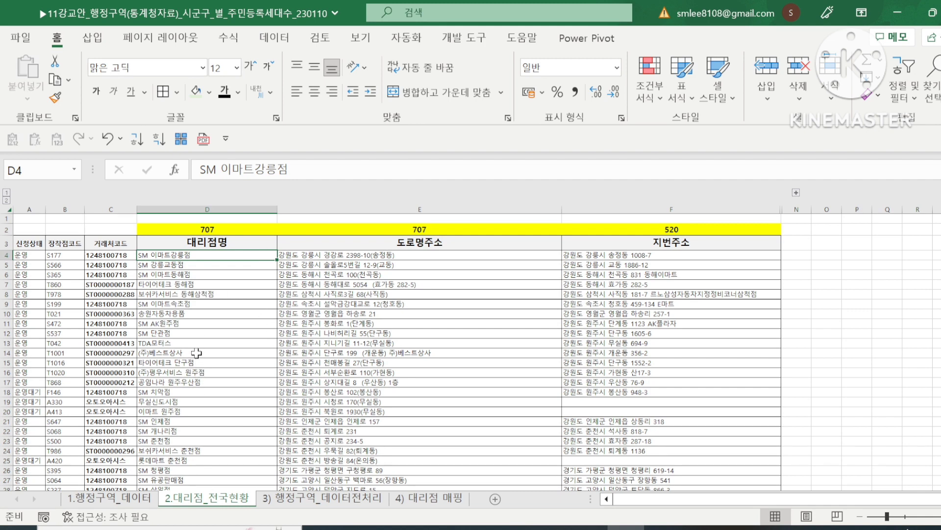
click(667, 244)
right_click(673, 209)
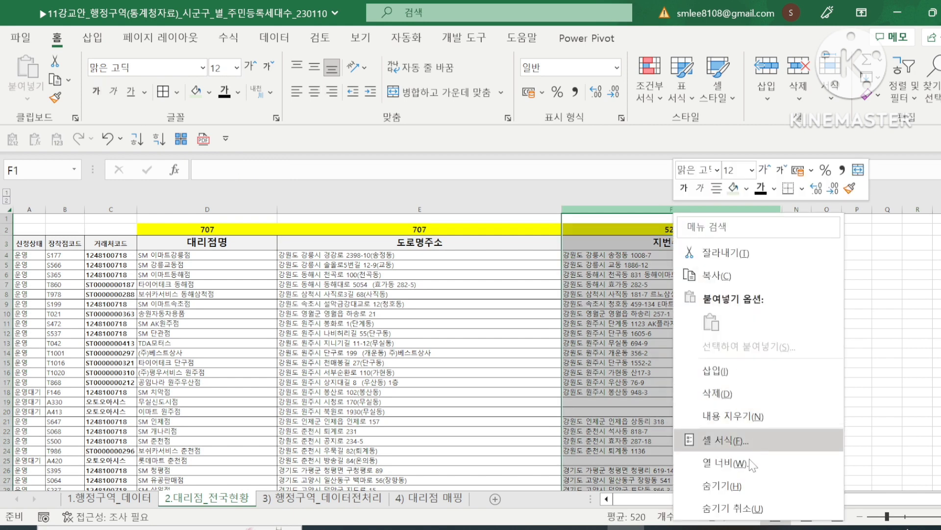
click(829, 486)
click(426, 239)
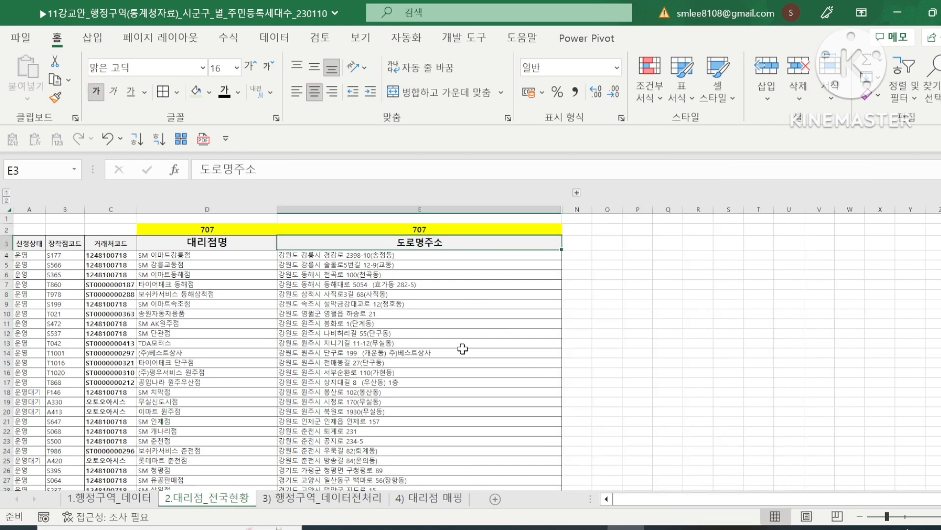
Step: Look through the dealer names and their 도로명주소 entries in the dealer list
click(190, 259)
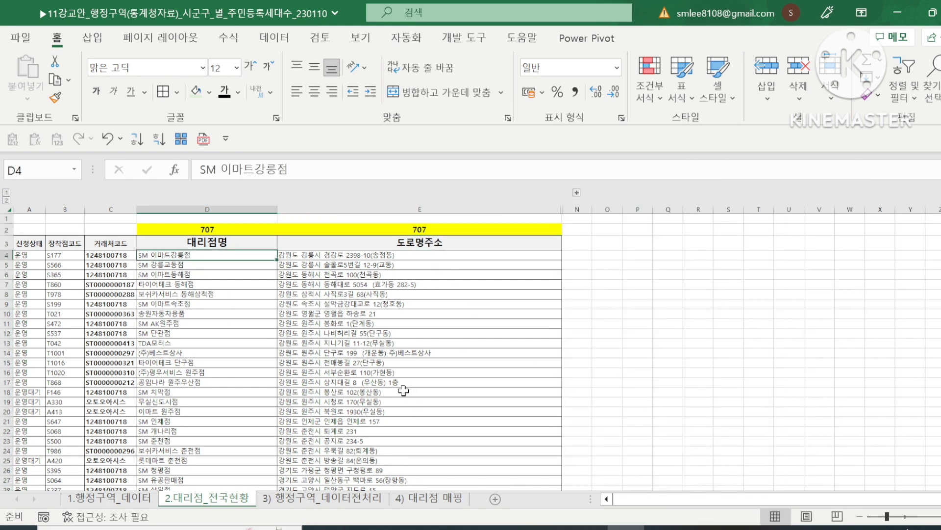
scroll(403, 391, down, 5)
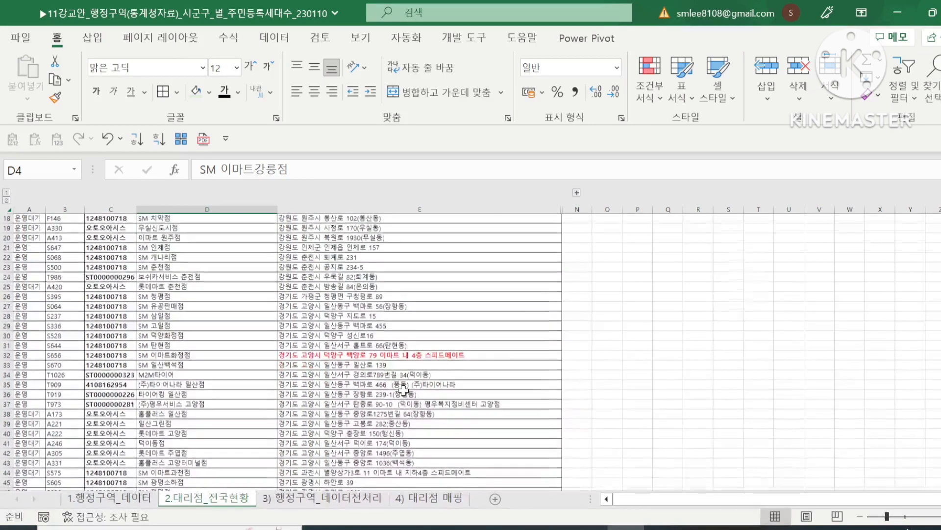
scroll(403, 390, up, 6)
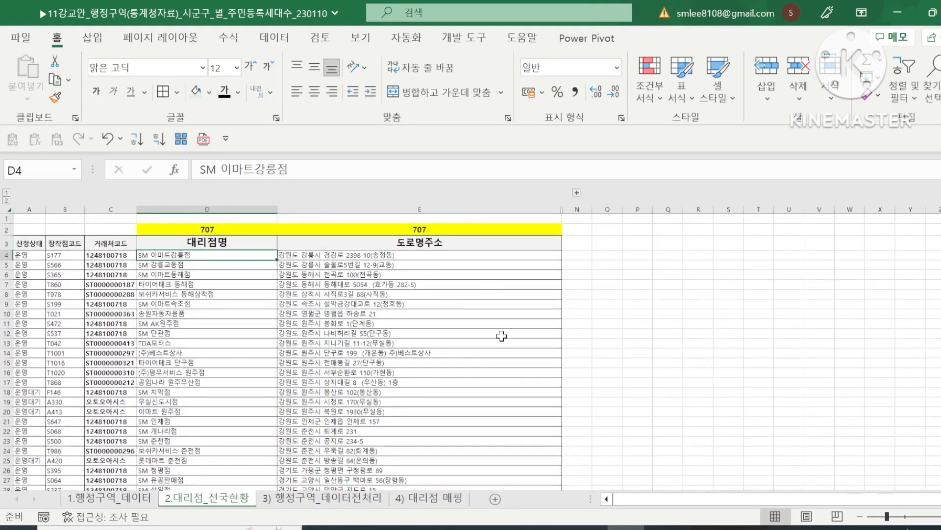
Step: Expand the grouped columns after 도로명주소, compare with the 1.행정구역_데이터 sheet, and inspect the Sub함수 formula in G4
click(577, 193)
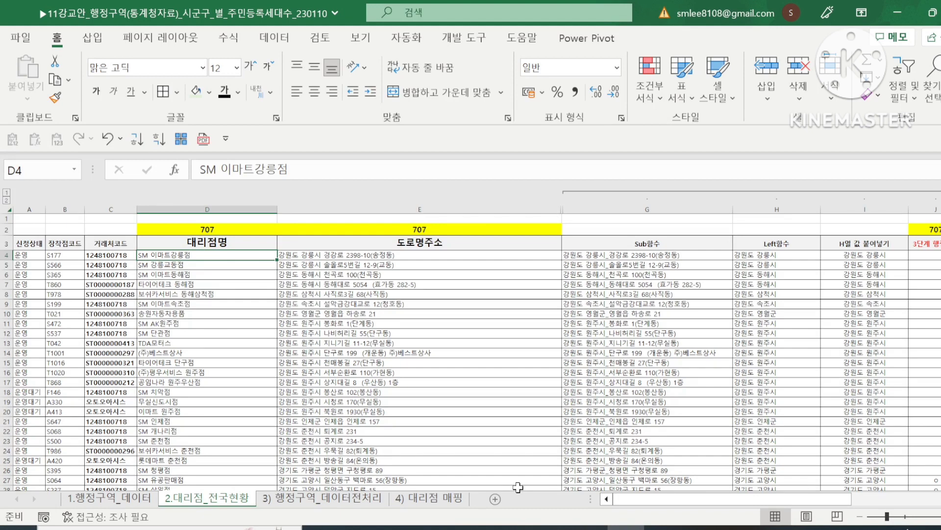
click(130, 498)
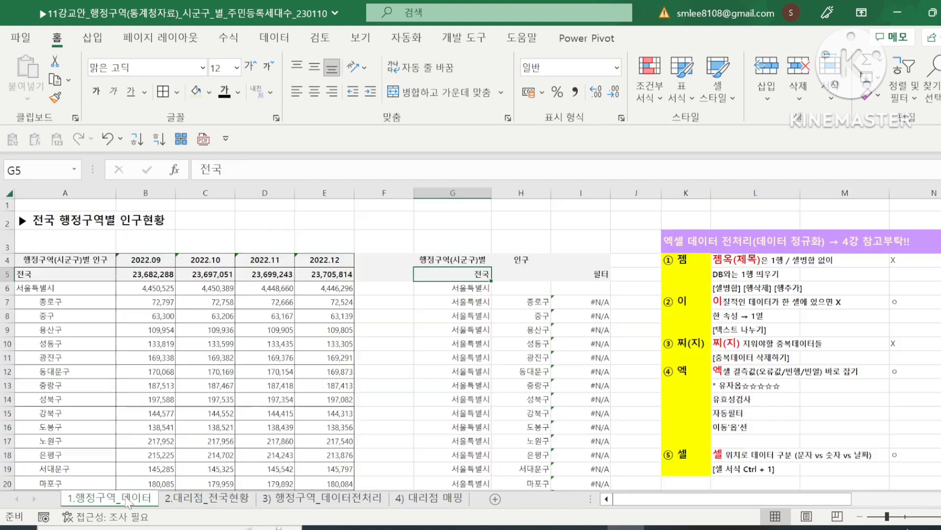
click(219, 499)
key(Right)
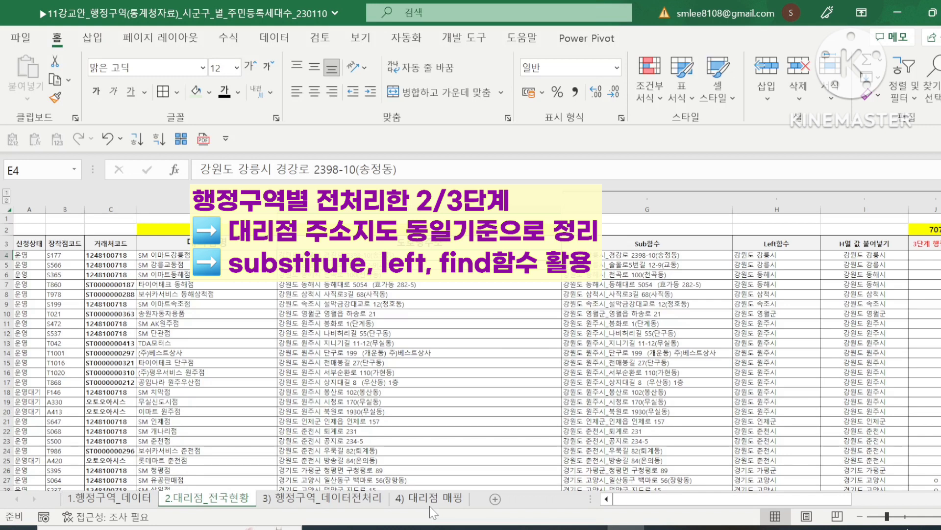
key(Right)
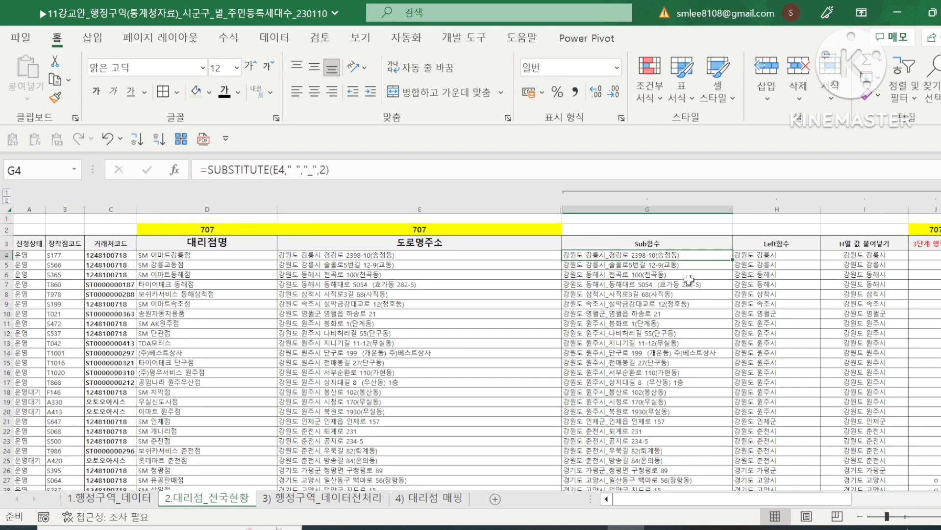
Step: Inspect the Left함수 formula in H4 and compare its extracted districts down the list with the 도로명주소 entries
click(774, 254)
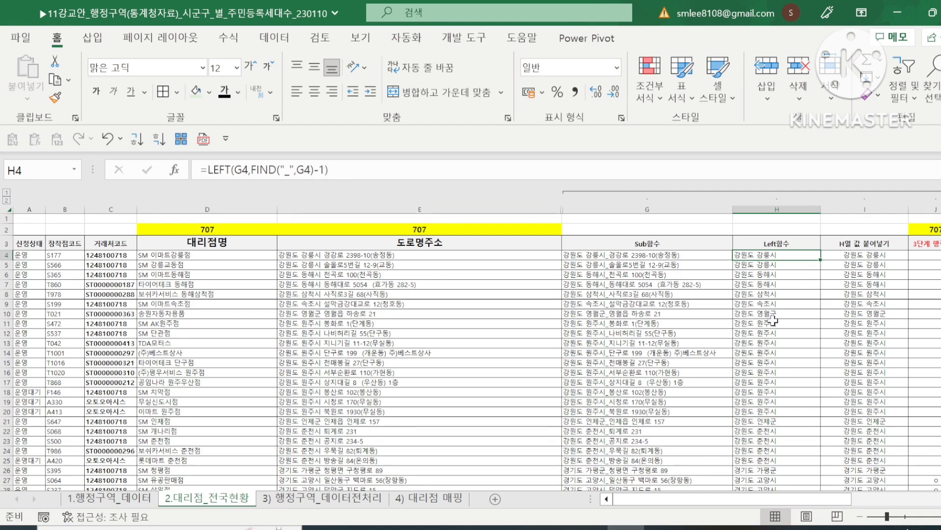
scroll(794, 289, down, 17)
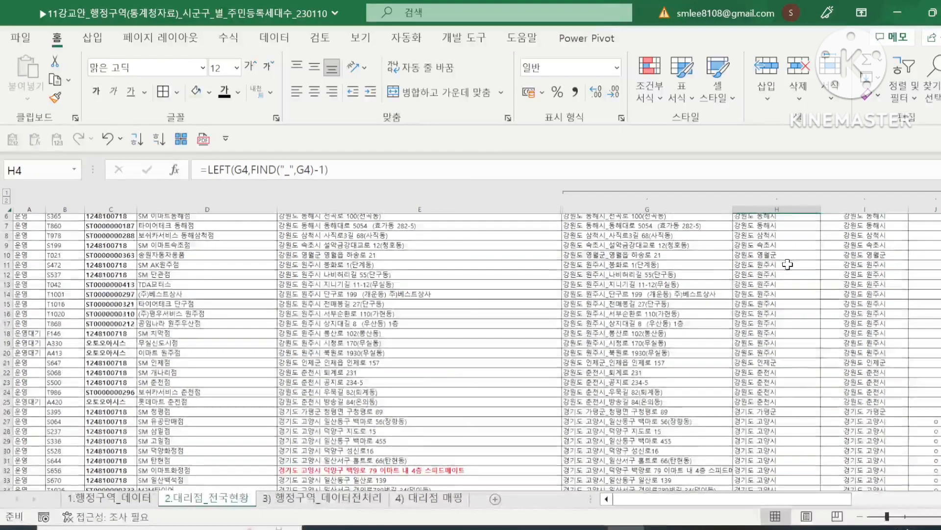
scroll(789, 267, up, 10)
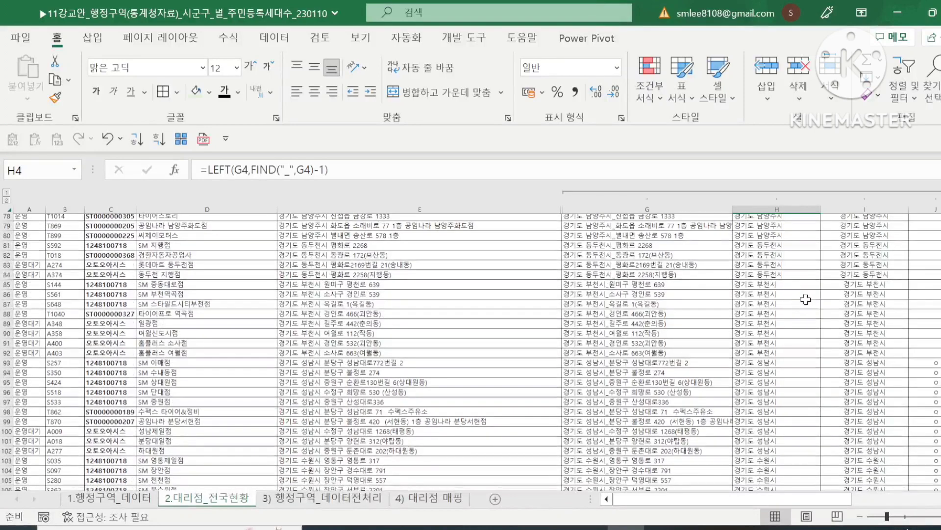
scroll(802, 293, up, 8)
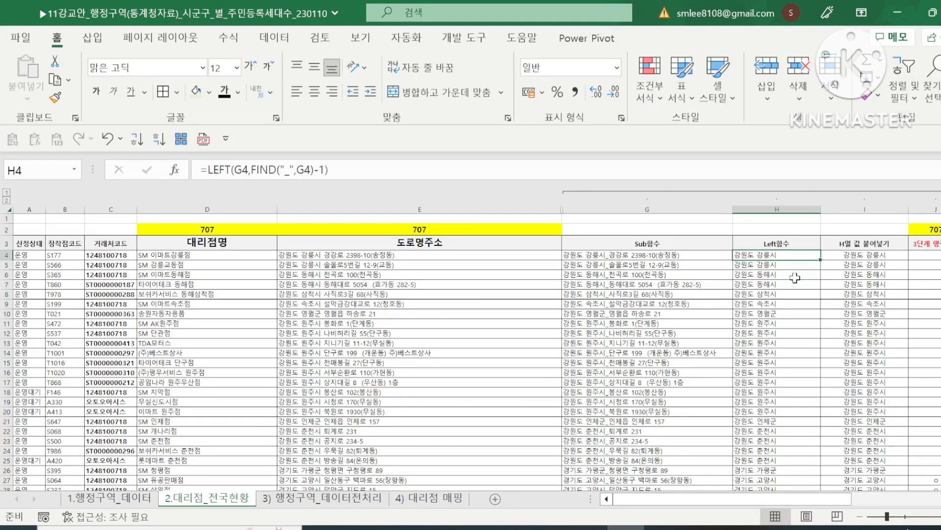
click(796, 242)
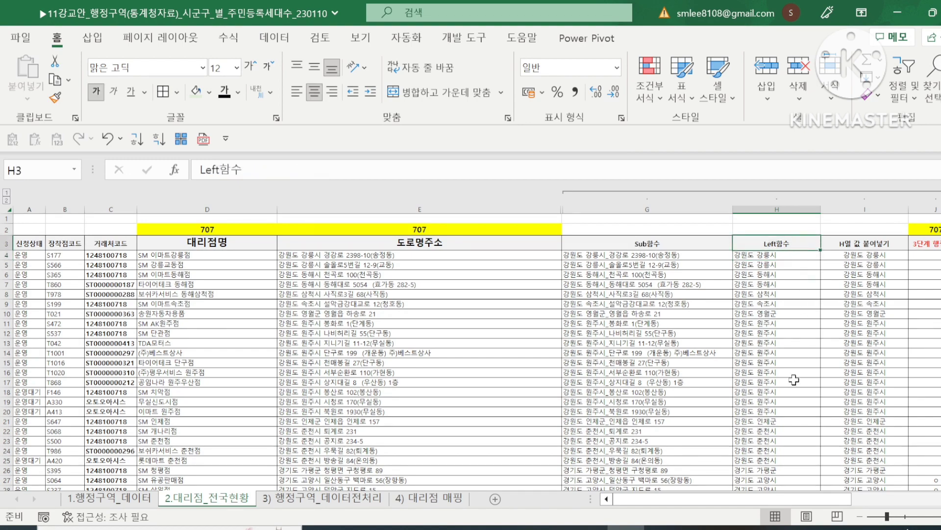
scroll(794, 380, down, 1)
scroll(687, 353, up, 1)
click(392, 252)
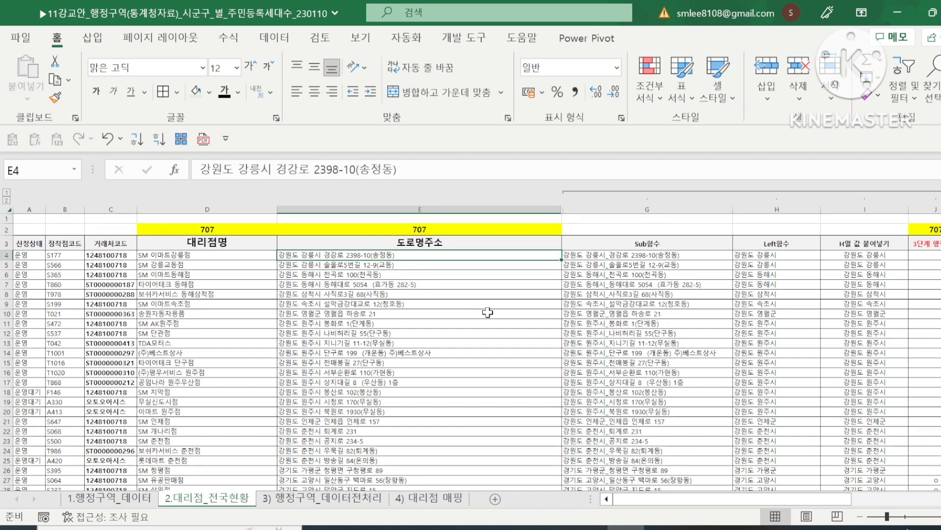
Step: Inspect the 3단계 행정구역 lookup formulas in J4 and J27 against the city list on the 3) 행정구역_데이터전처리 sheet
click(929, 256)
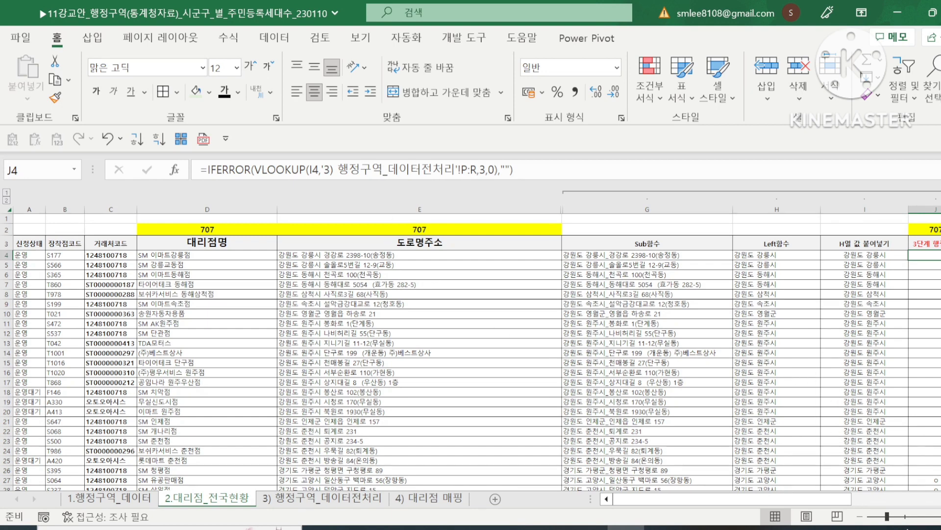
click(367, 499)
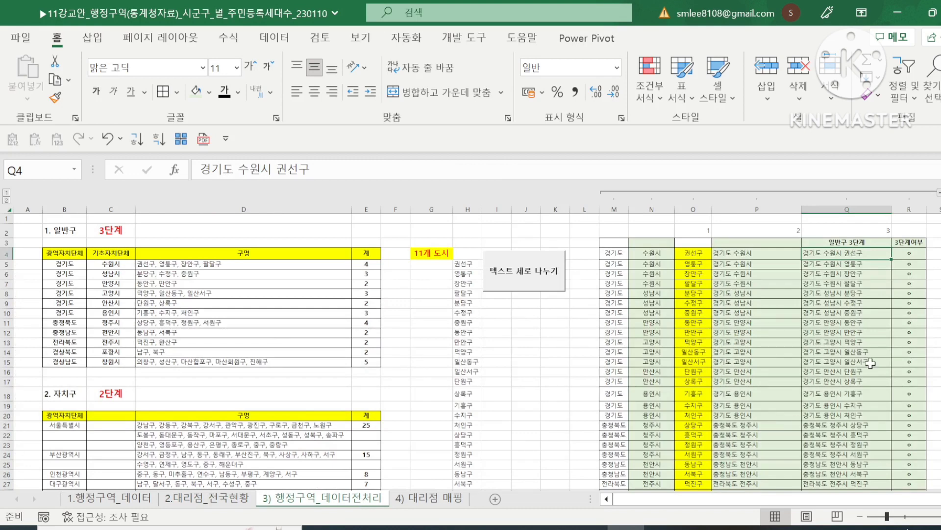
click(755, 254)
drag(116, 265, 105, 366)
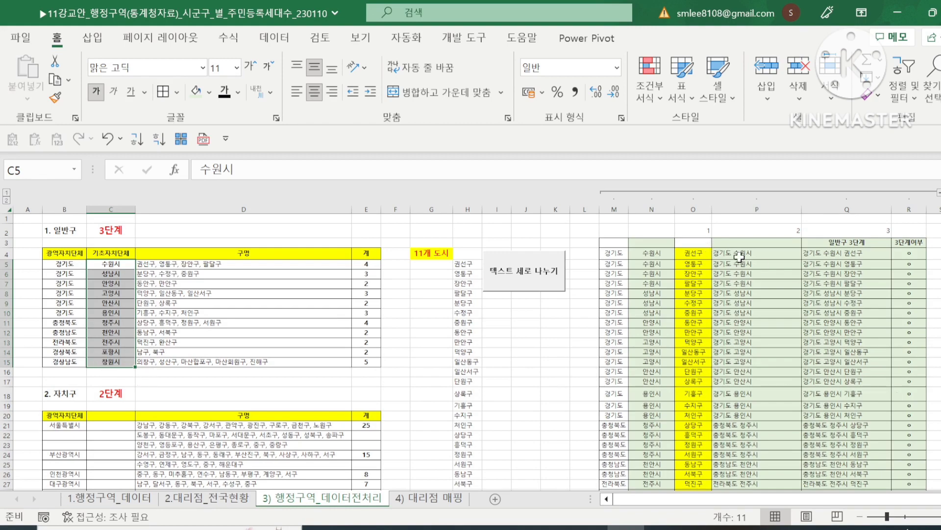
click(193, 503)
scroll(870, 463, down, 3)
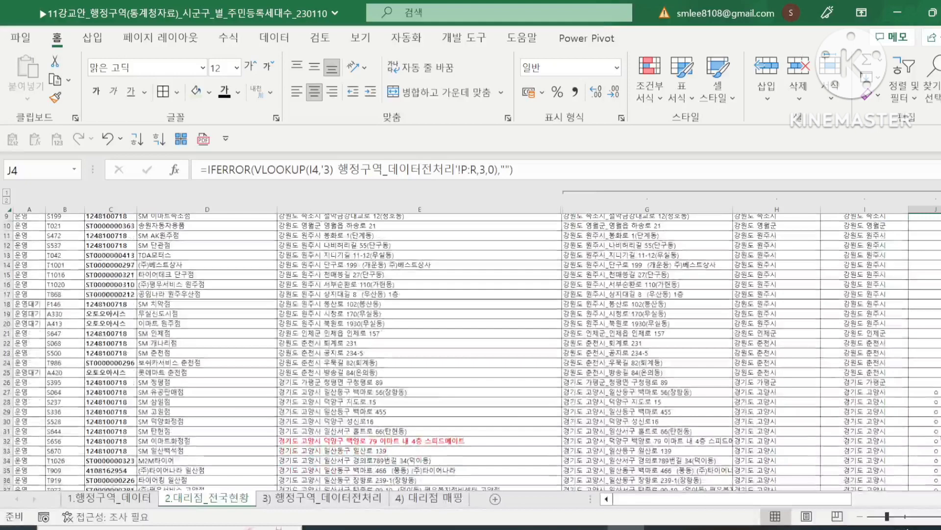
click(930, 393)
scroll(924, 422, up, 3)
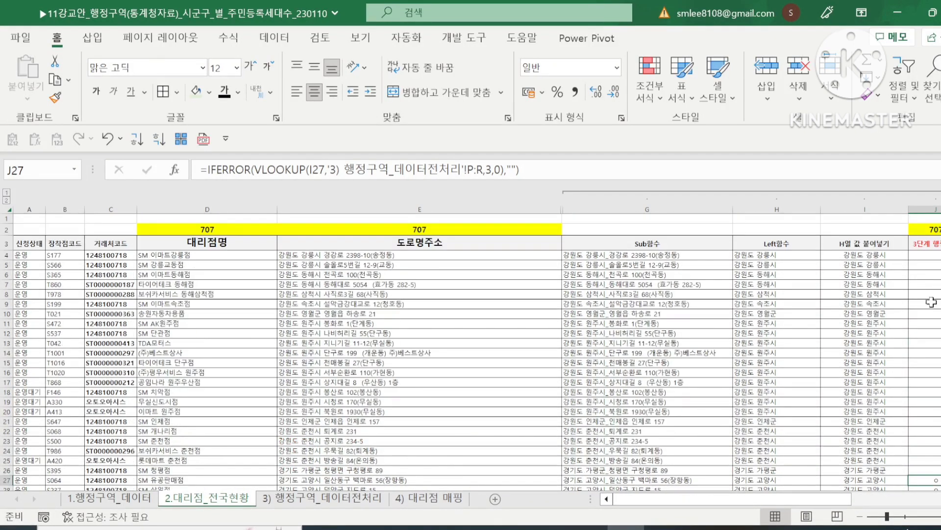
Step: Add filters to the dealer table header and filter 3단계 행정구역 to the rows marked ㅇ
click(924, 243)
key(ctrl+shift+l)
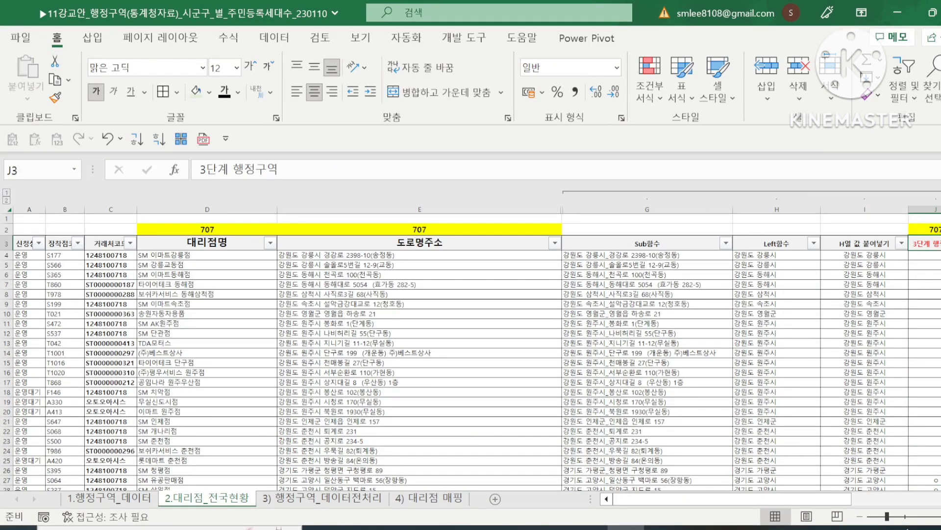
key(alt+Down)
click(806, 381)
click(856, 498)
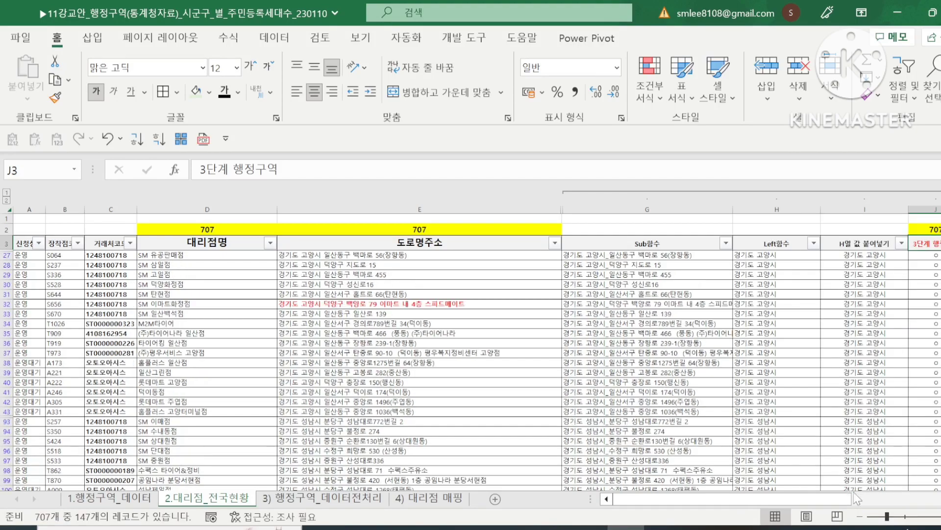
Step: Look through the filtered three-level dealer rows and the Sub_2 column, and remove the filters from the table
click(926, 255)
scroll(905, 350, down, 10)
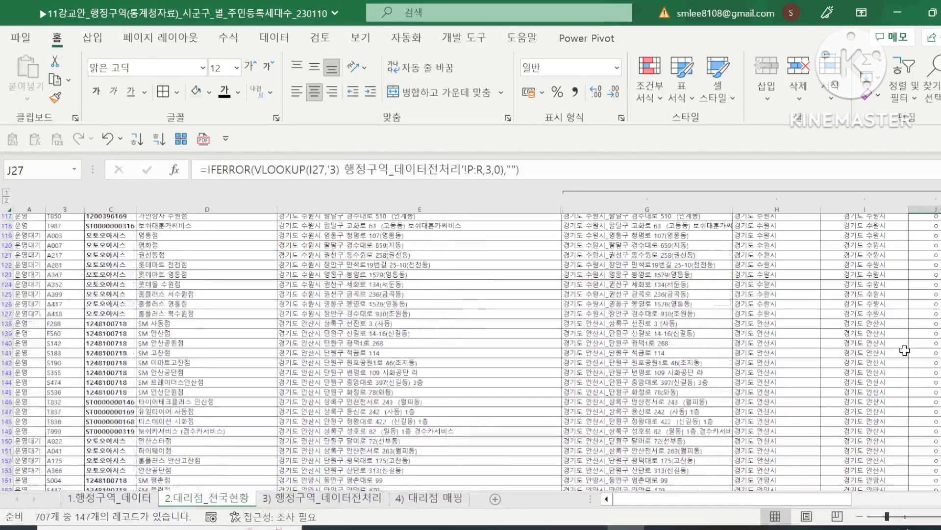
scroll(905, 350, down, 20)
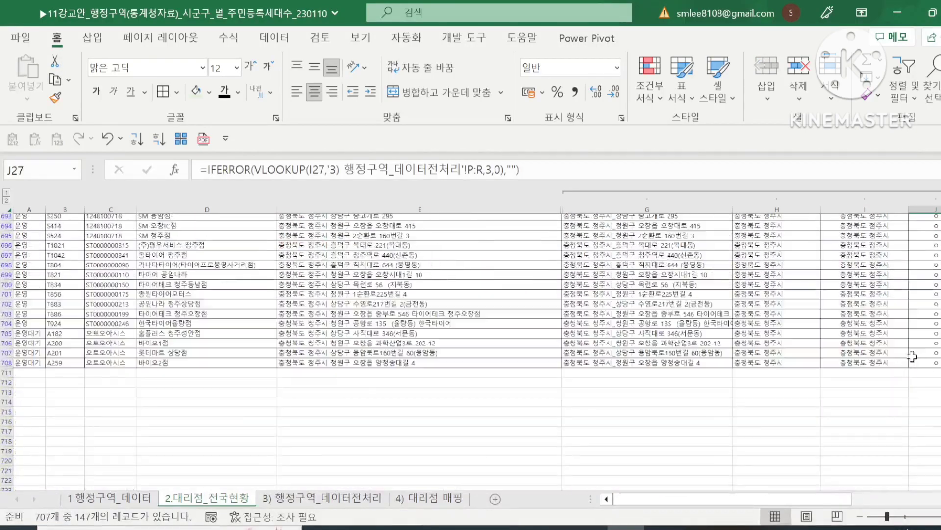
scroll(912, 356, up, 20)
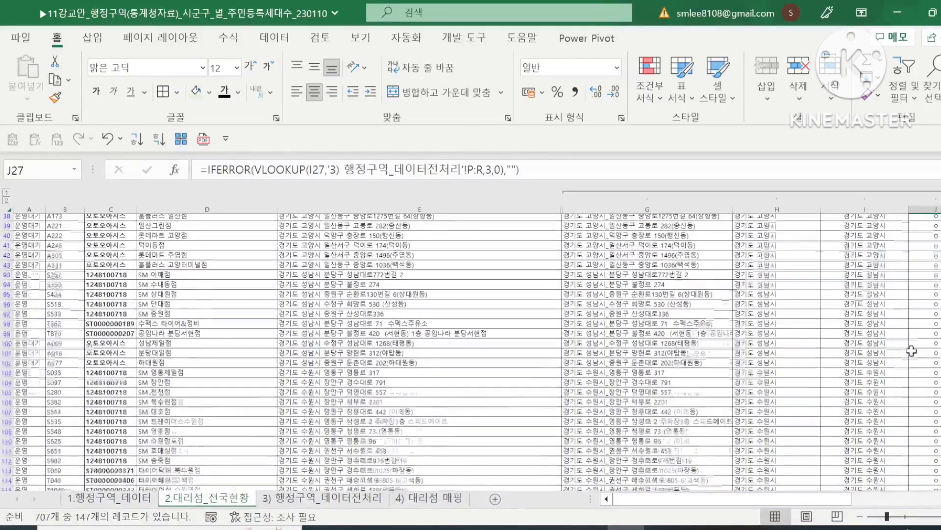
scroll(911, 350, up, 4)
click(880, 243)
key(Right)
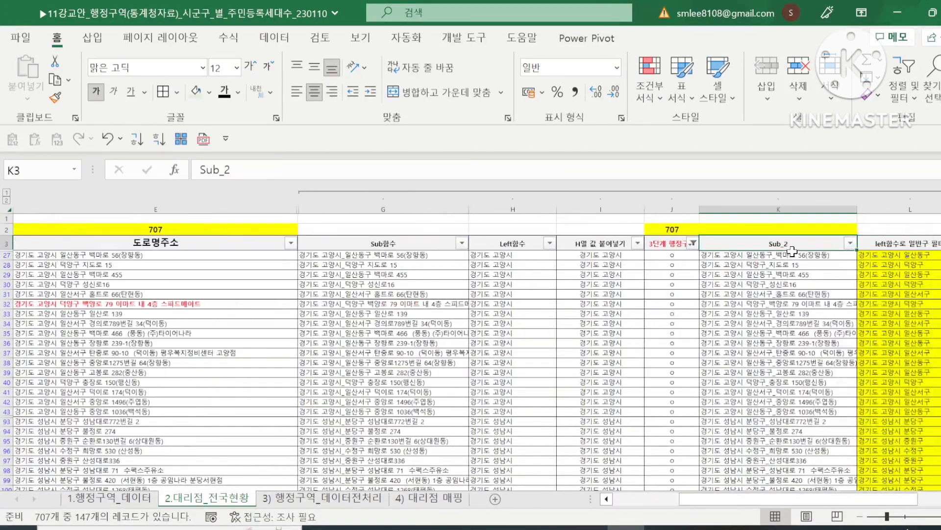
key(ctrl+shift+l)
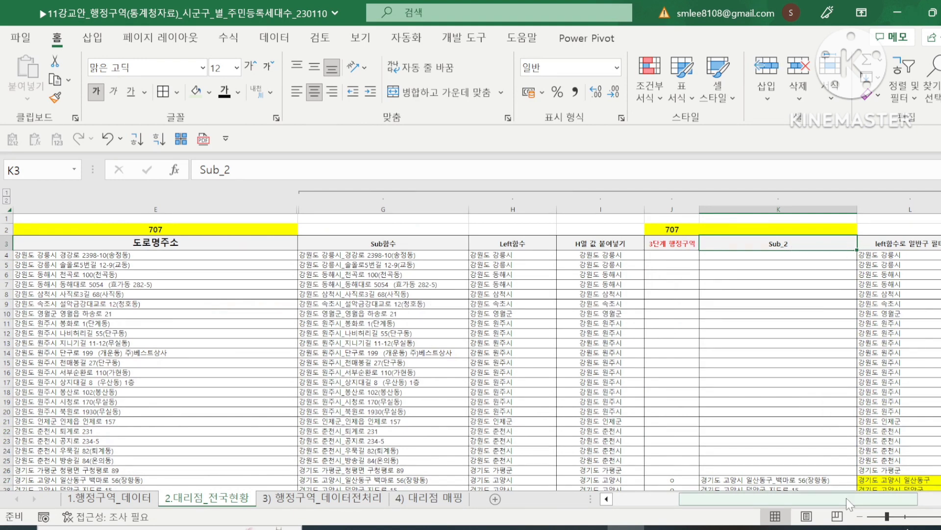
Step: Inspect the Sub_2 formula in K27 and the left함수로 일반구 필터 formulas in L27 and L4, checking the districts down column L
scroll(854, 494, down, 2)
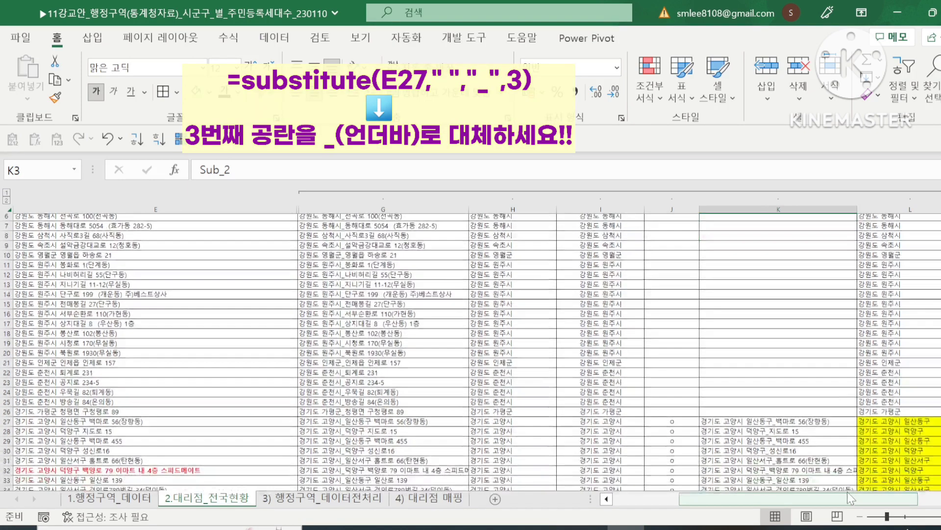
click(792, 421)
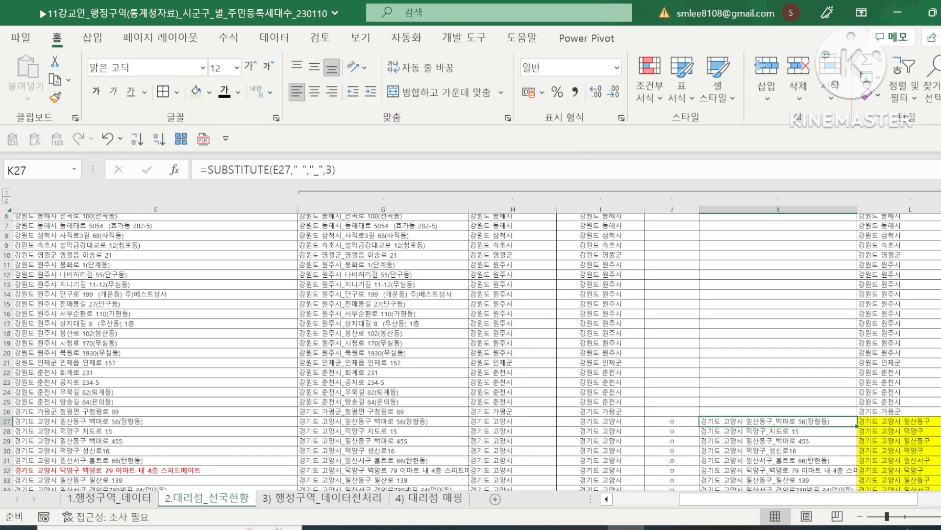
click(926, 499)
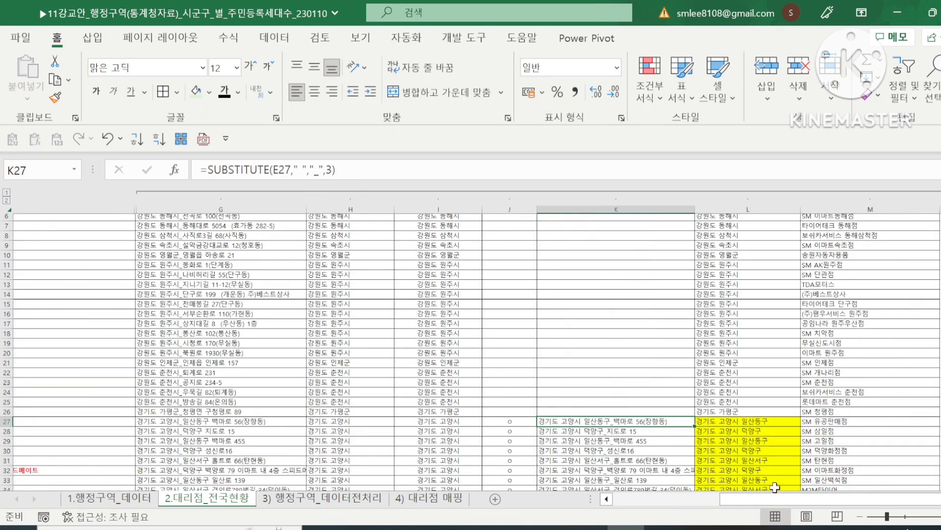
click(746, 420)
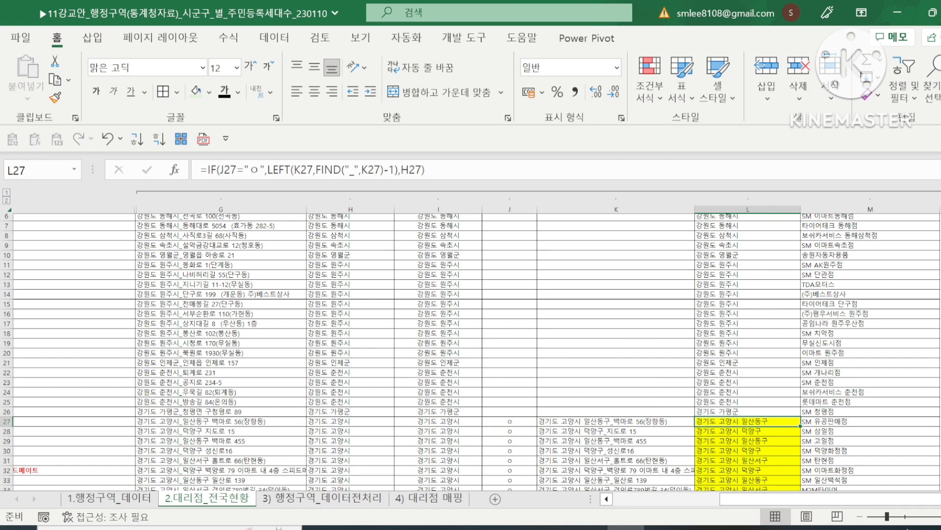
scroll(734, 245, up, 2)
click(510, 255)
click(751, 254)
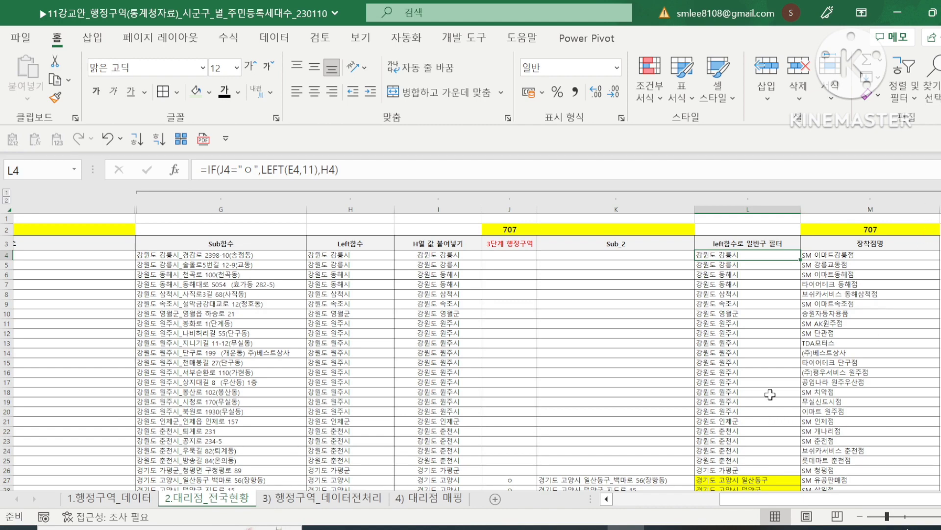
scroll(777, 389, down, 6)
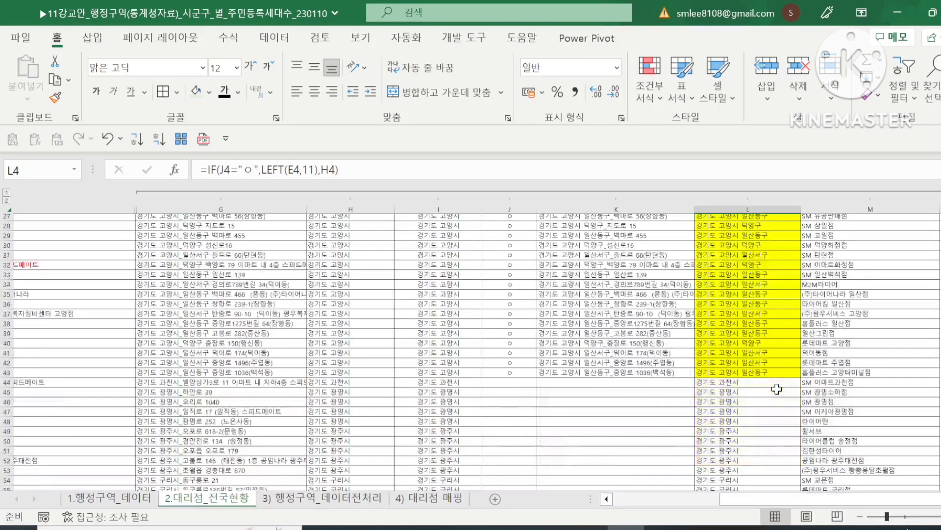
scroll(777, 388, down, 7)
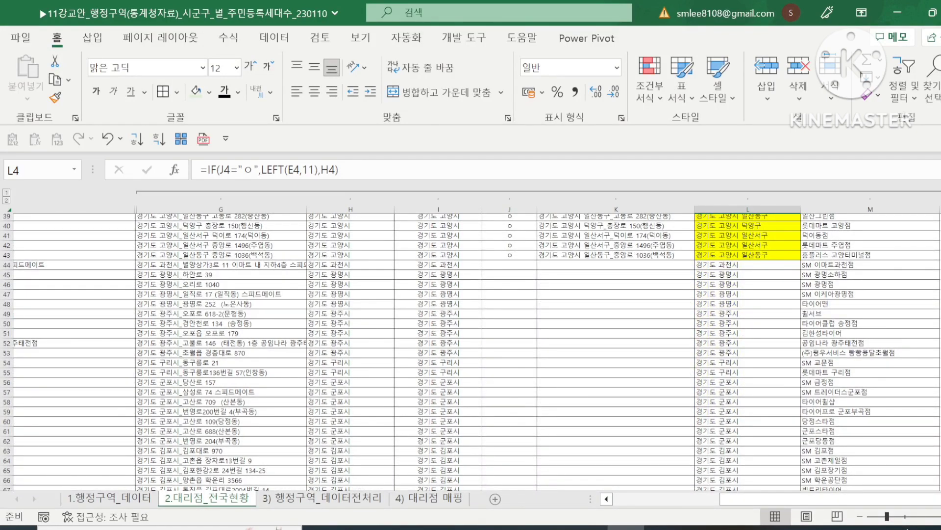
scroll(919, 220, up, 13)
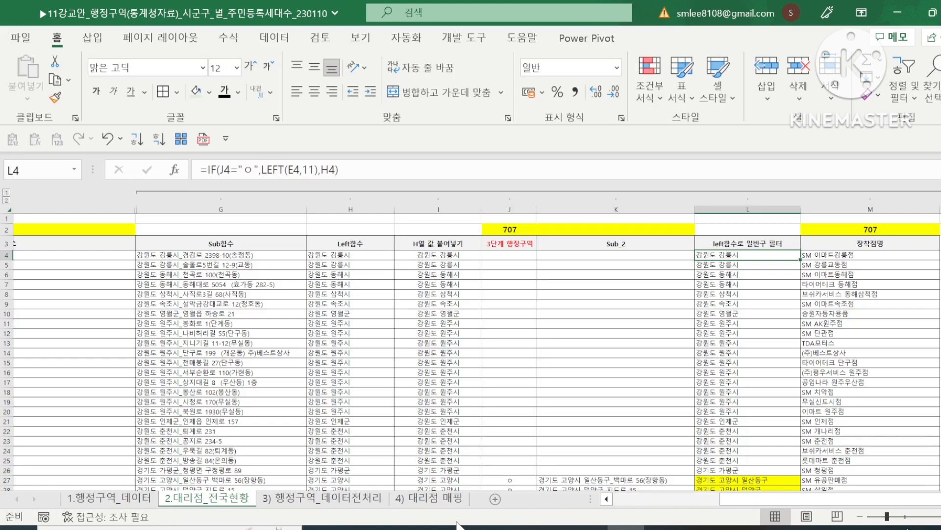
Step: Review the 엑셀 데이터 전처리 notes on the 1.행정구역_데이터 sheet
click(119, 499)
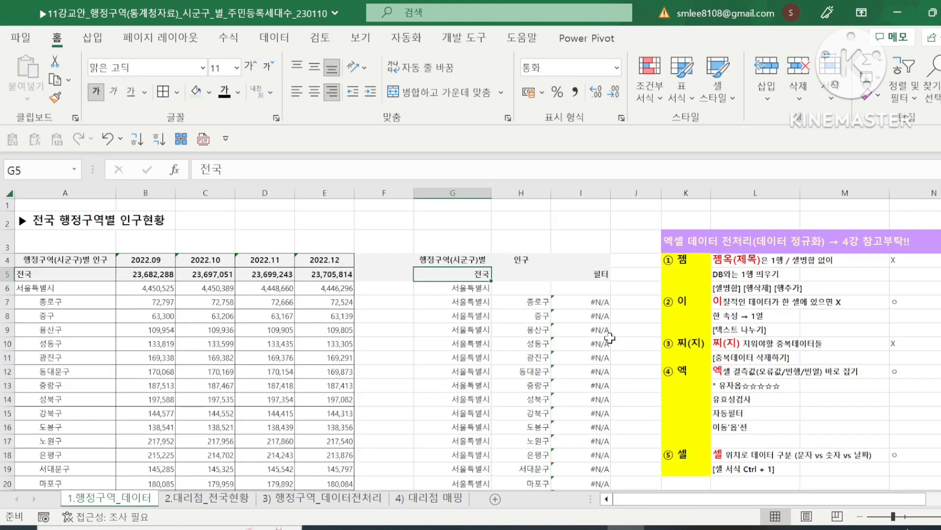
scroll(750, 499, right, 1)
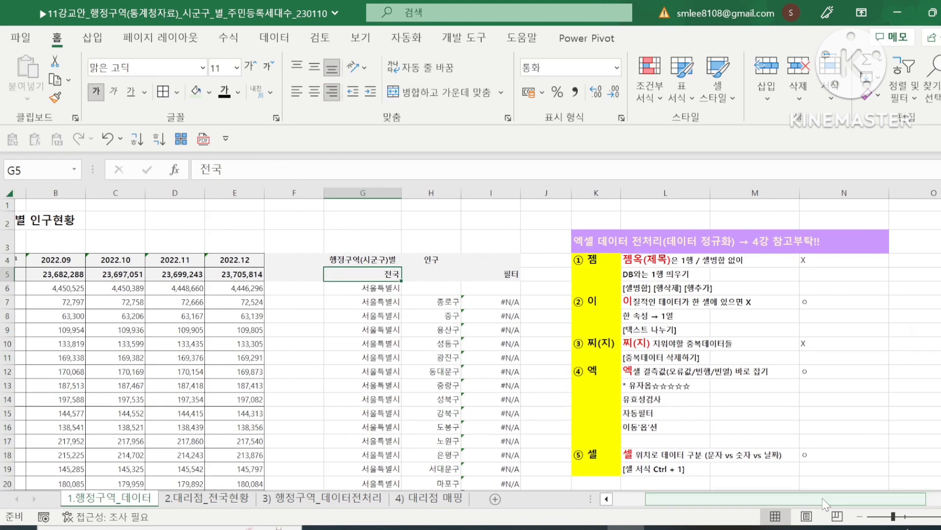
click(615, 238)
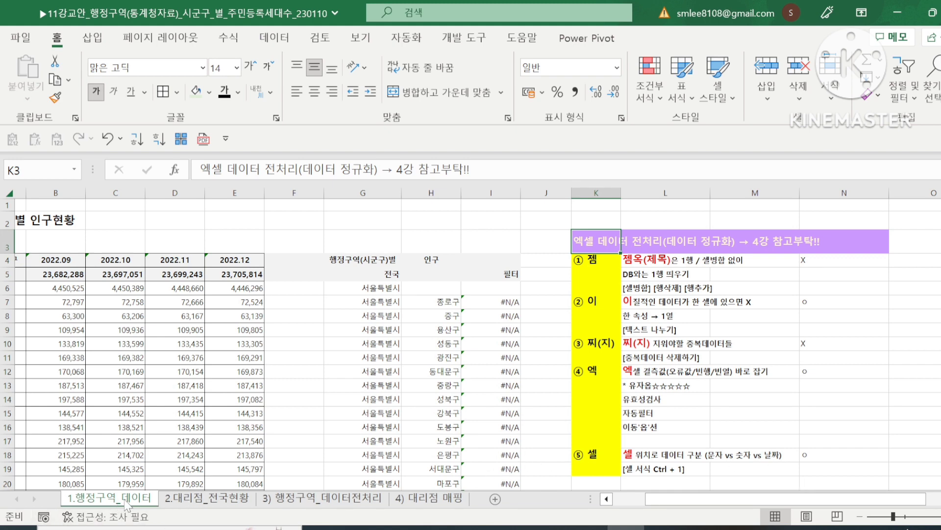
Step: On the 4) 대리점 매핑 sheet, clear the COUNTIF formulas in the 대리점 매핑 column from I4 down
click(207, 498)
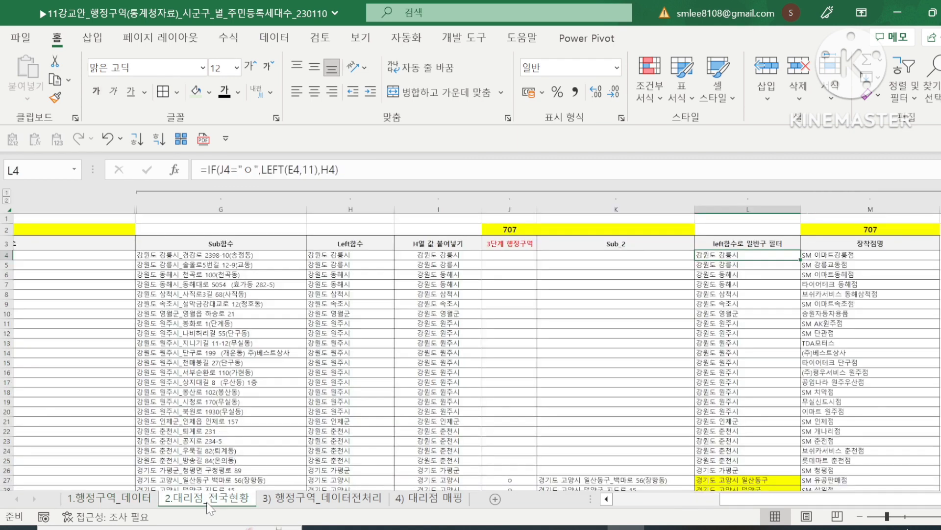
click(427, 499)
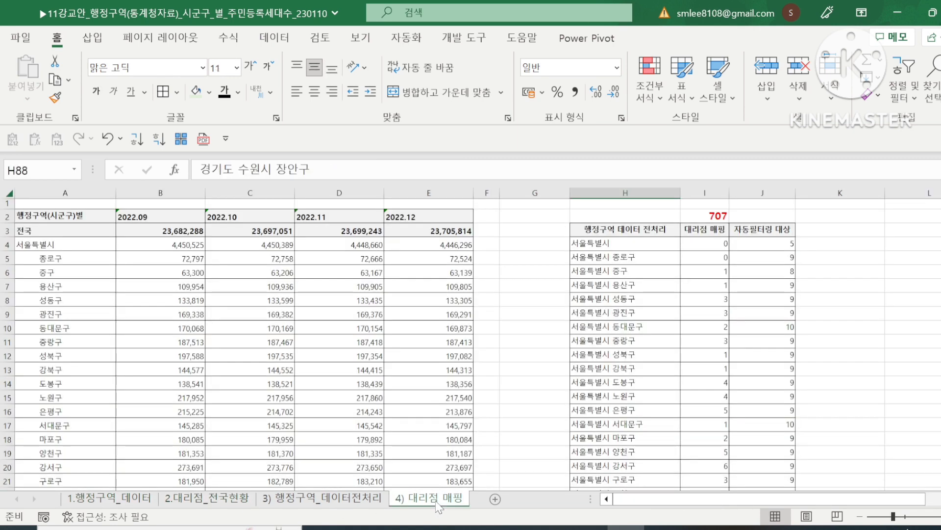
click(706, 245)
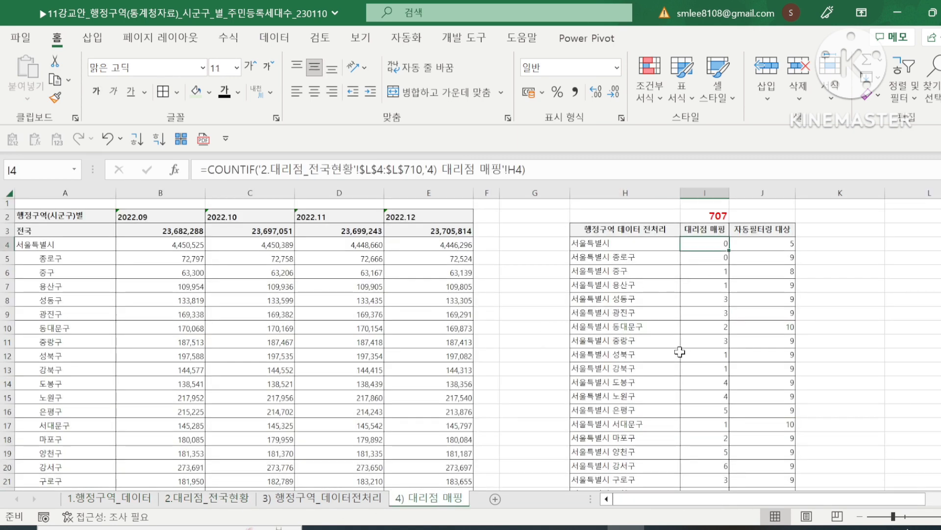
key(ctrl+shift+Down)
key(Delete)
key(Up)
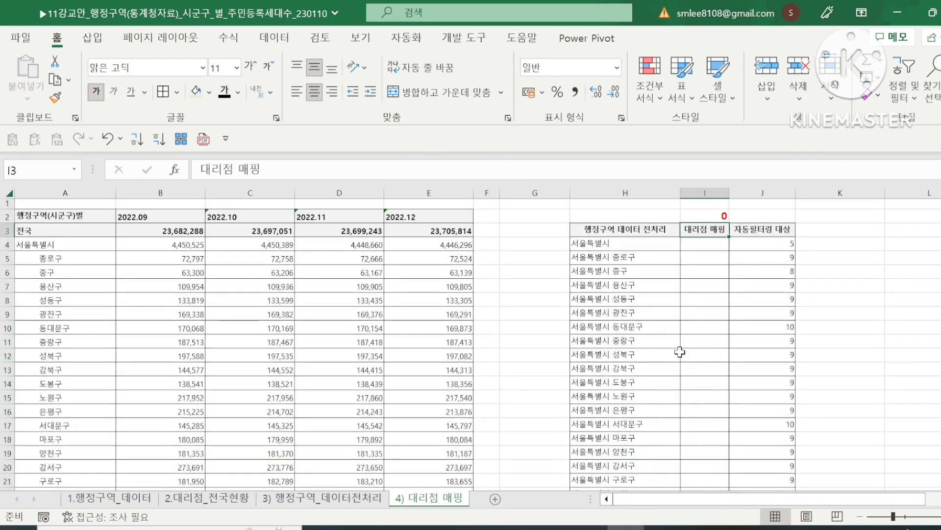
Step: In I4, start a COUNTIF formula with the absolute range $L$3:$M$710 from the 2.대리점_전국현황 sheet
key(Down)
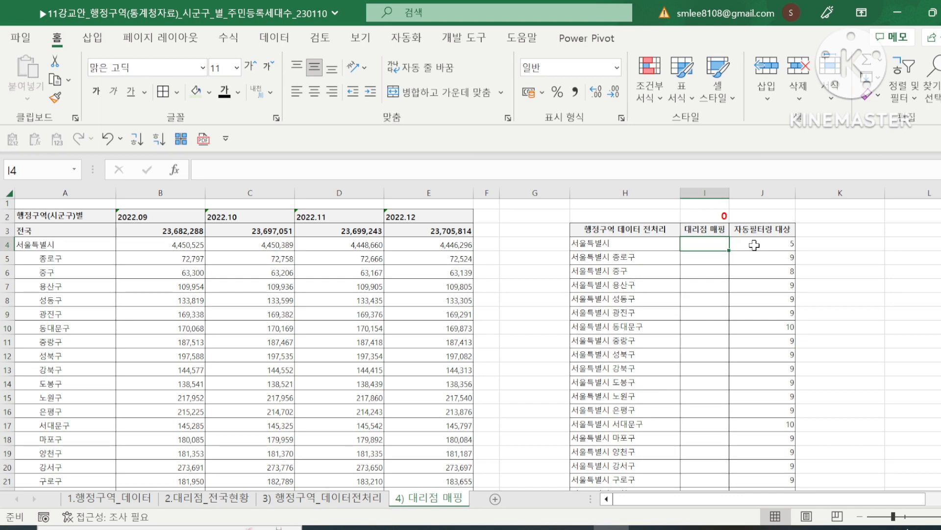
text(=)
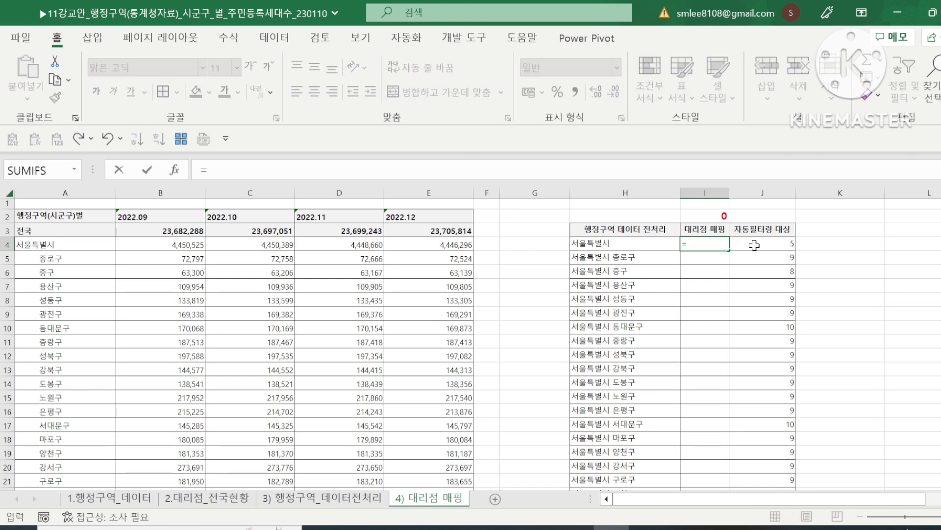
text(cou)
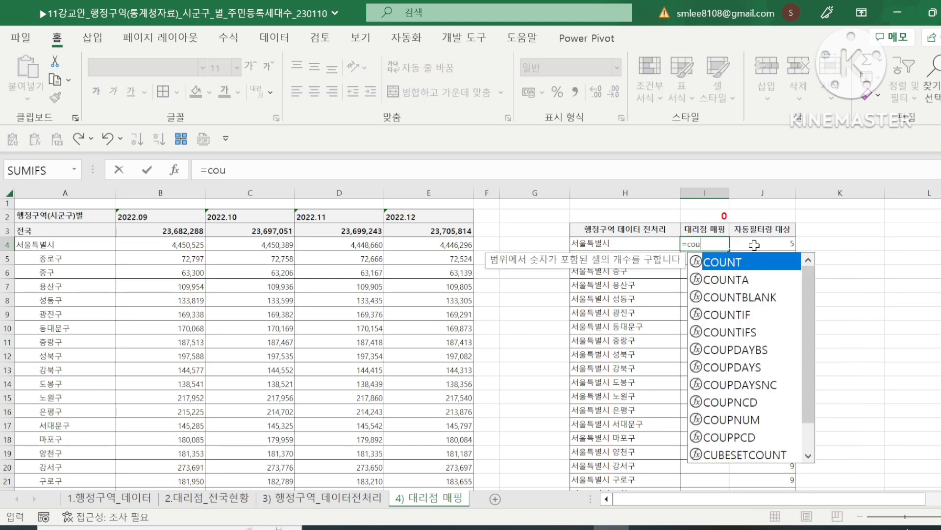
text(nti)
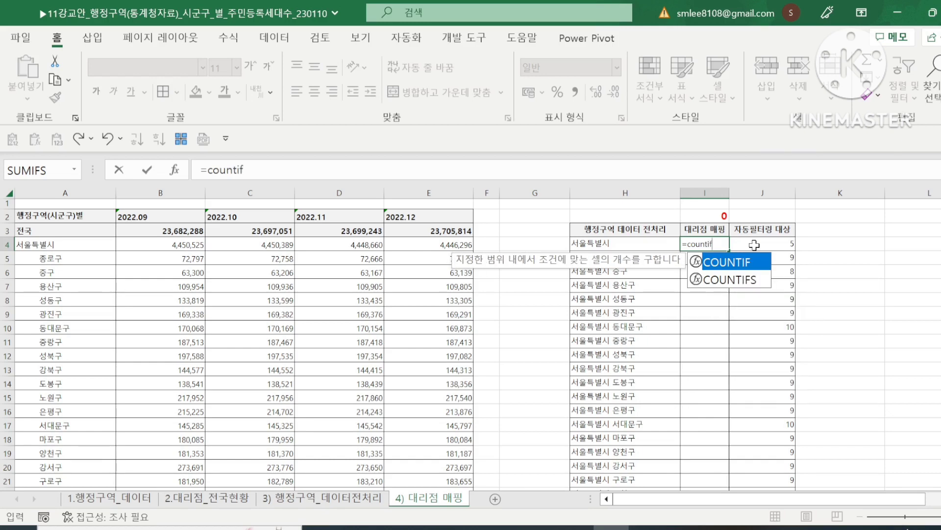
text(f)
key(Tab)
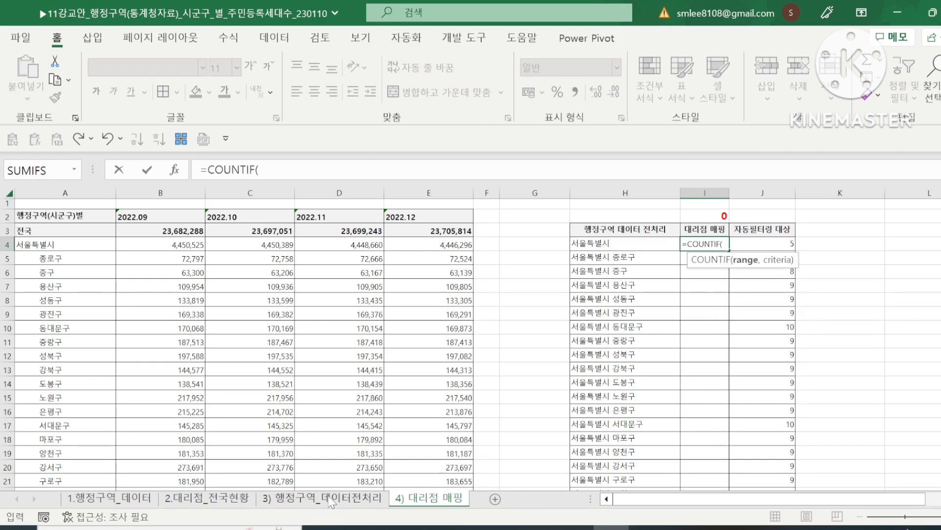
click(234, 500)
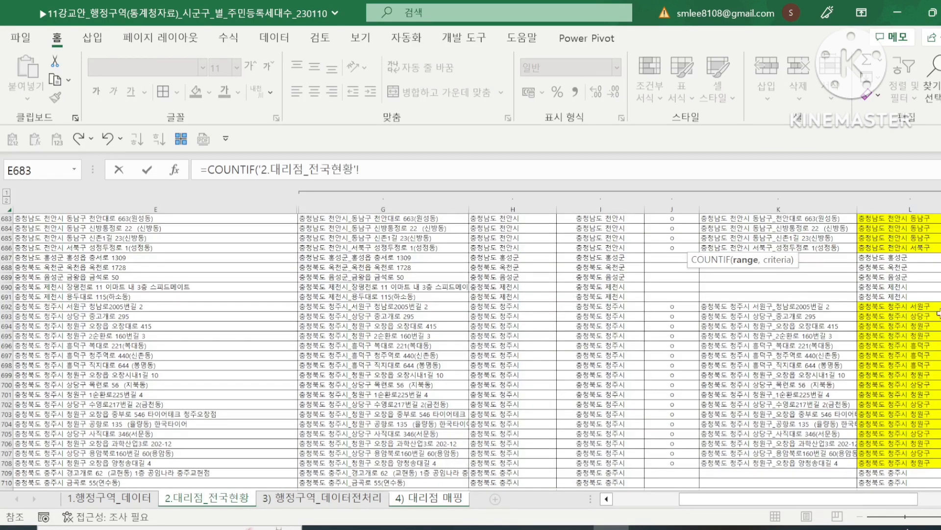
scroll(871, 443, up, 20)
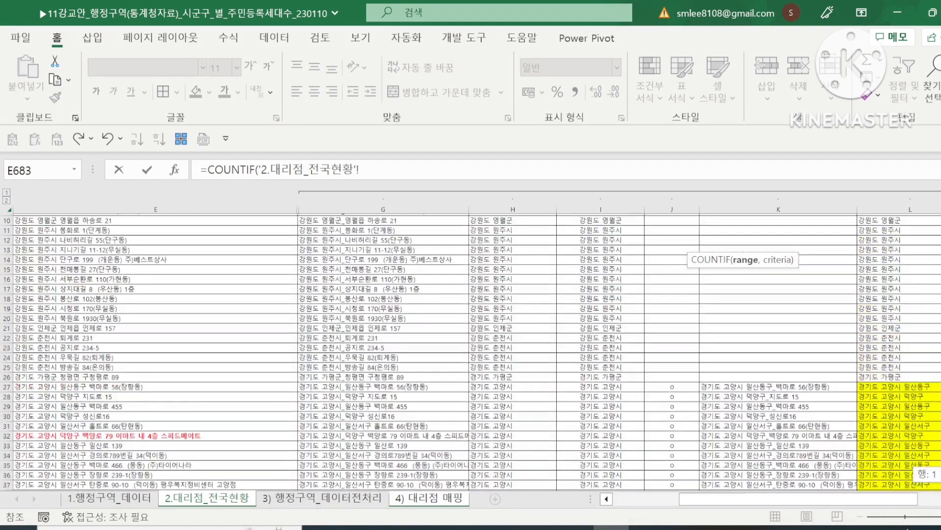
scroll(871, 444, right, 3)
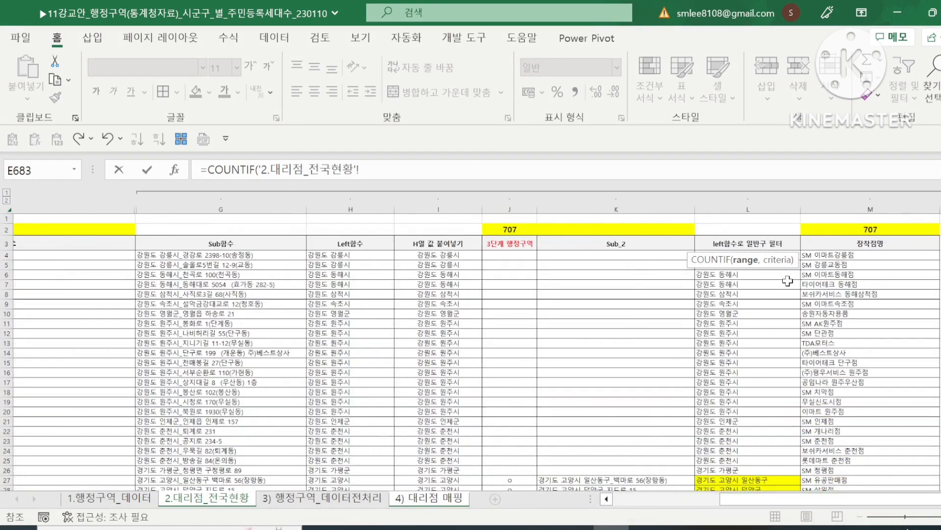
click(775, 243)
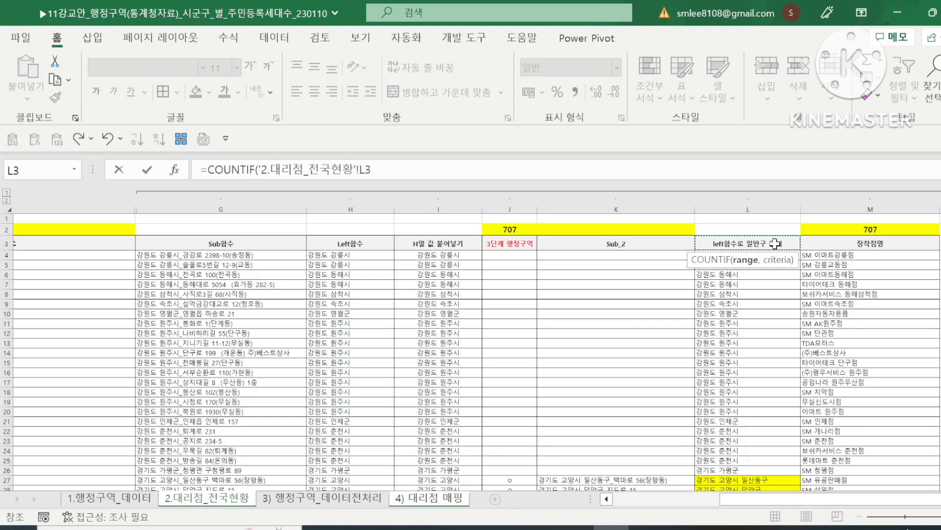
key(shift+Right)
key(ctrl+shift+Down)
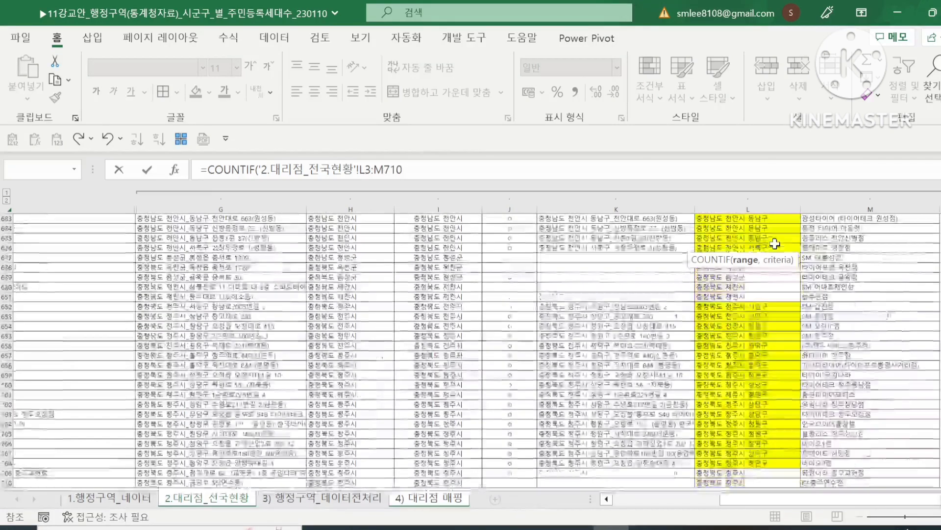
key(F4)
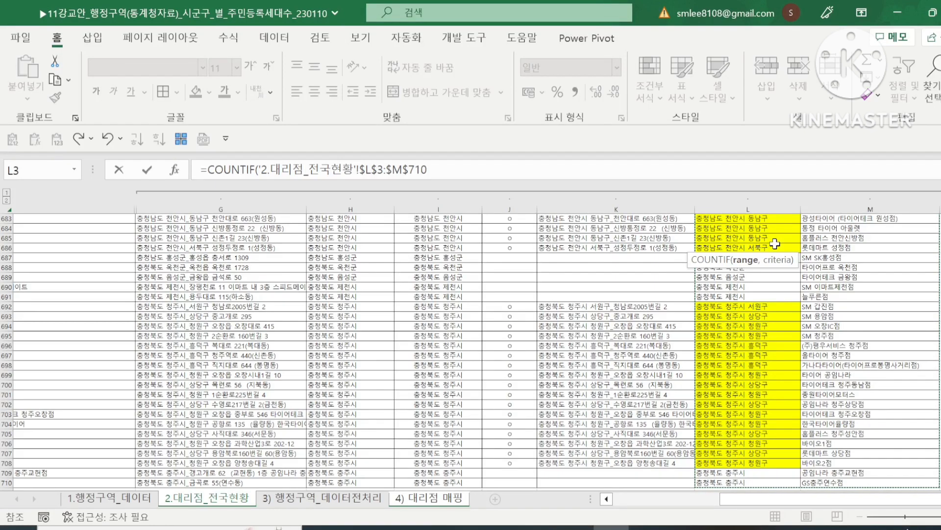
text(,)
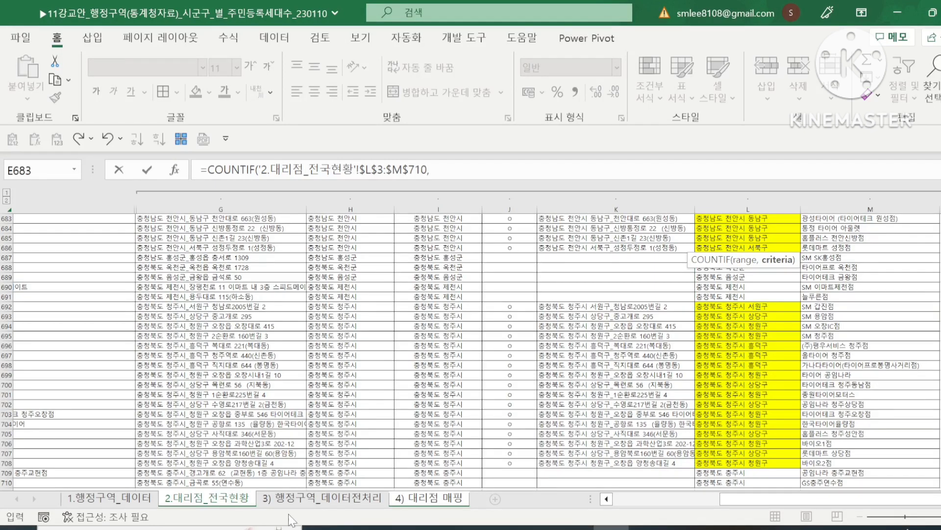
Step: Complete the COUNTIF formula in I4 with cell H4 of the 4) 대리점 매핑 sheet as the criterion
click(438, 508)
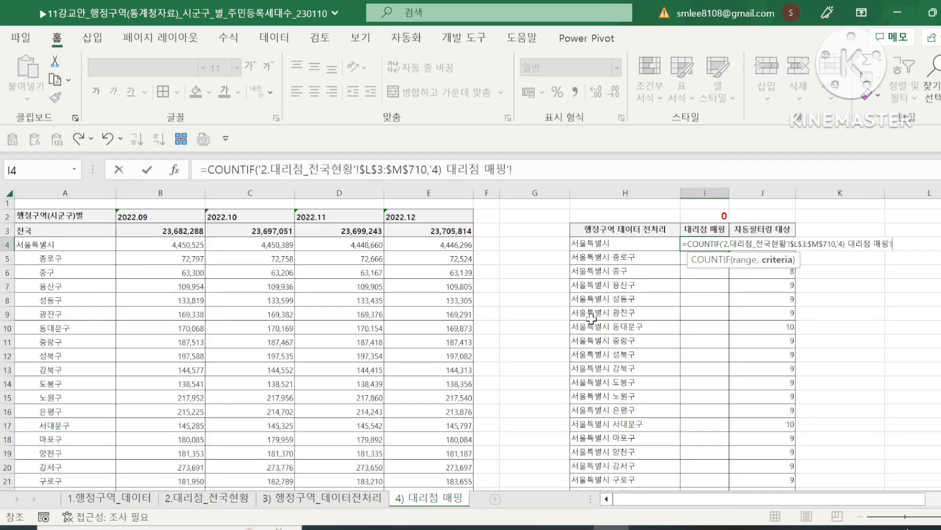
click(621, 244)
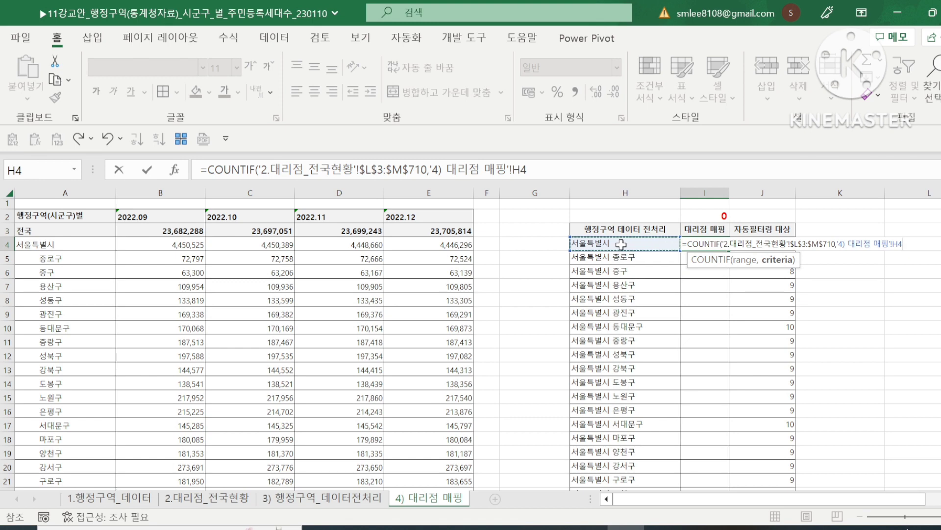
text())
key(ctrl+Return)
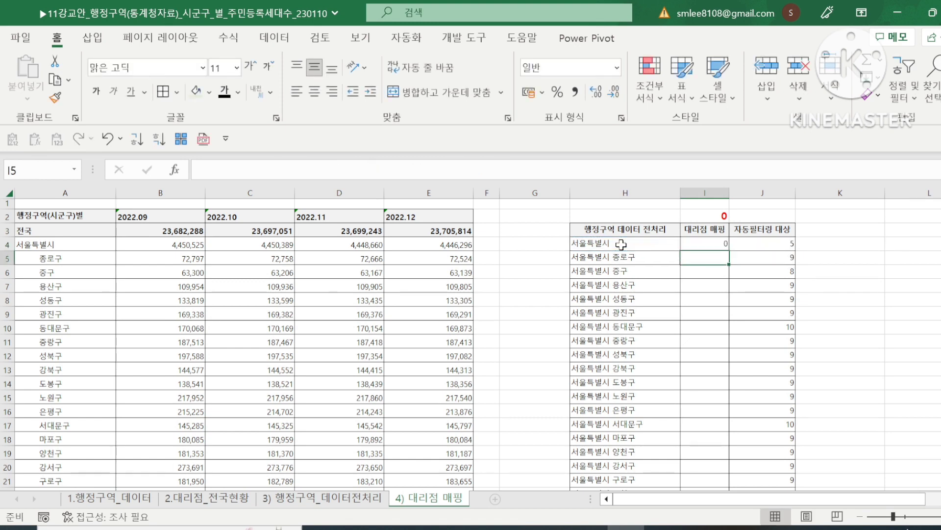
Step: Copy the COUNTIF formula from I4 down the 대리점 매핑 column through I270
key(ctrl+c)
click(621, 243)
key(ctrl+Down)
key(Right)
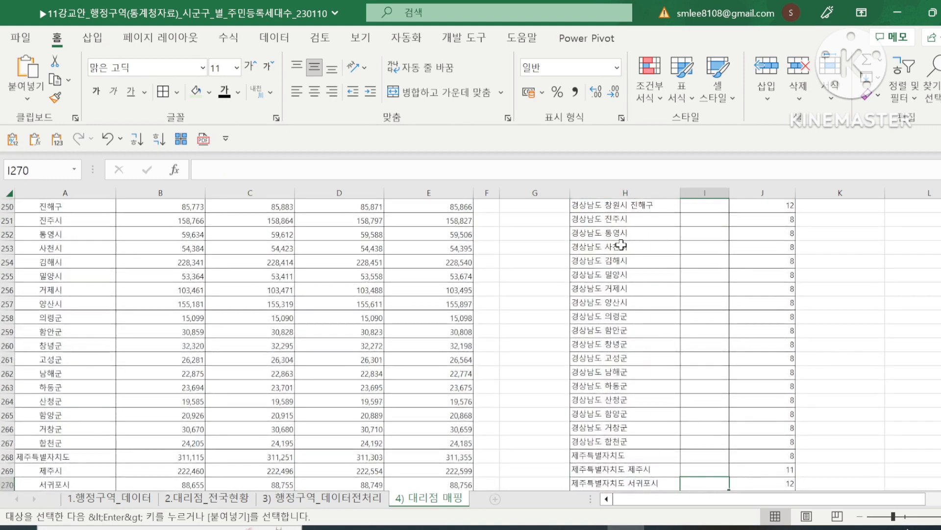
key(Escape)
key(Return)
key(ctrl+c)
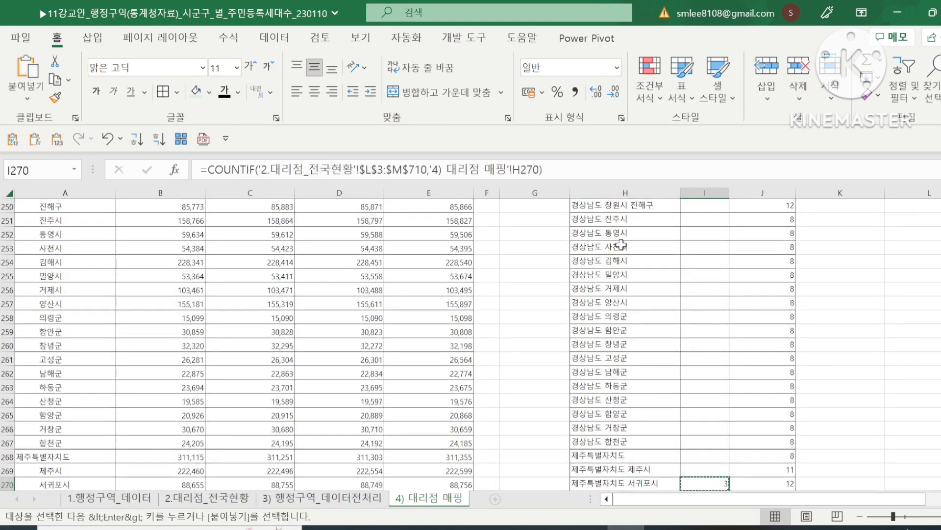
key(ctrl+shift+Up)
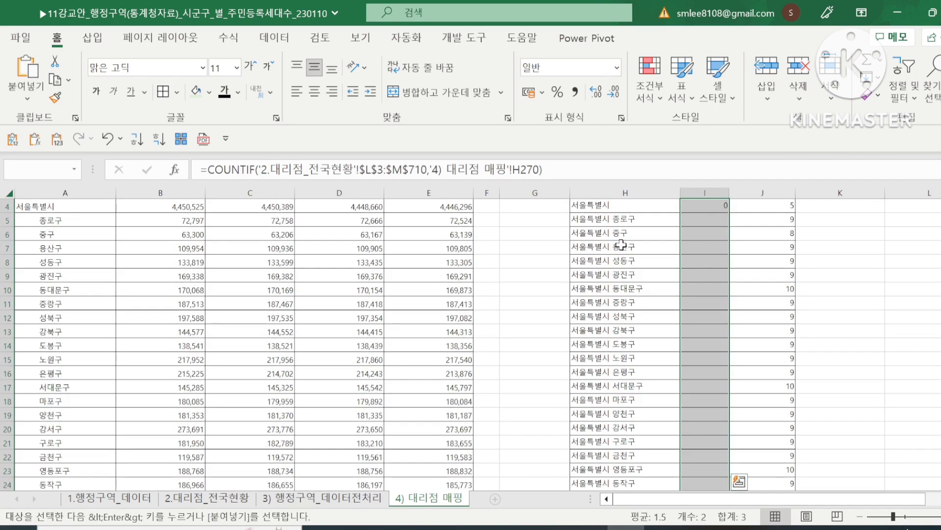
key(ctrl+v)
key(Escape)
key(ctrl+Up)
key(Down)
key(Down)
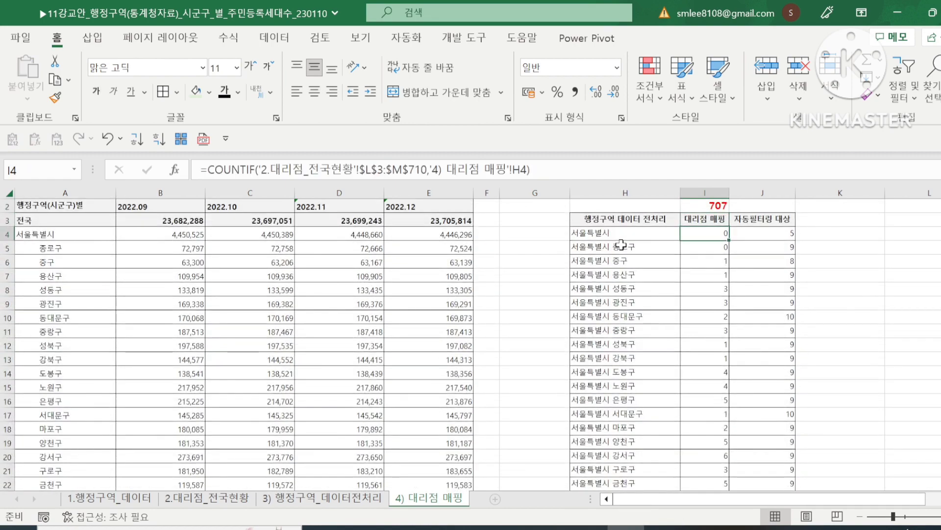
Step: Check the sum of the COUNTIF results in I4:I270 and inspect the first 서울특별시 rows with their dealer counts
key(ctrl+Down)
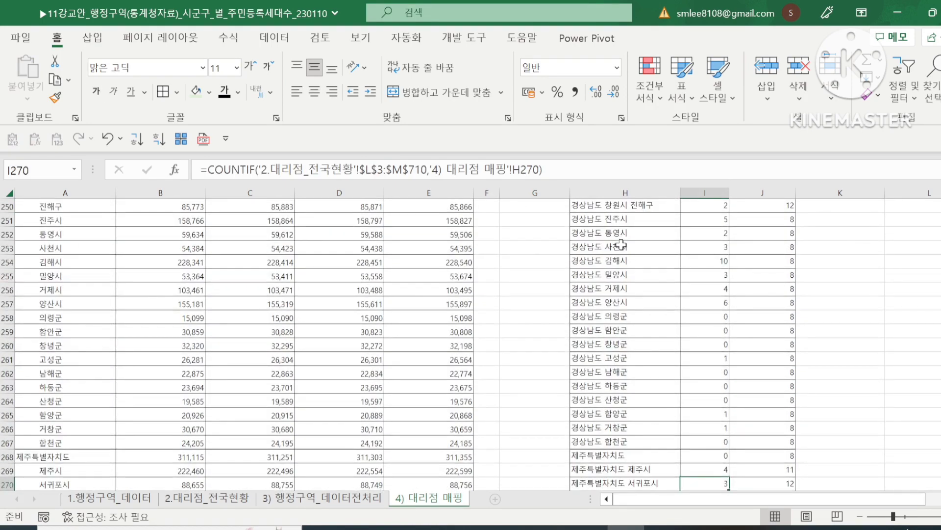
key(ctrl+shift+Up)
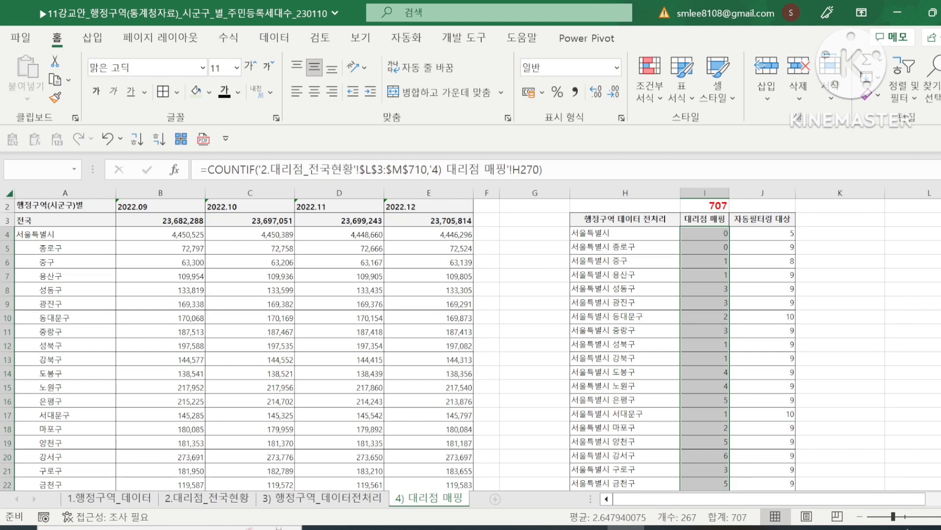
scroll(715, 208, up, 1)
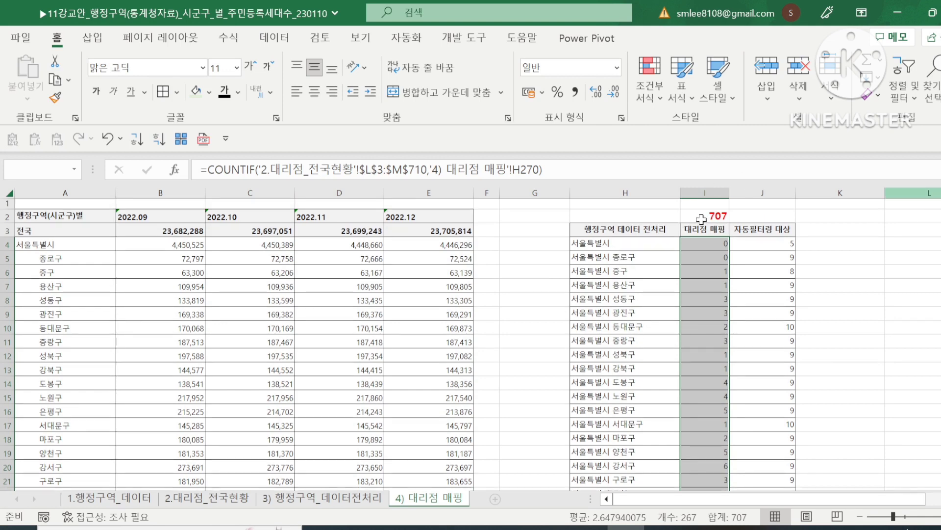
click(615, 260)
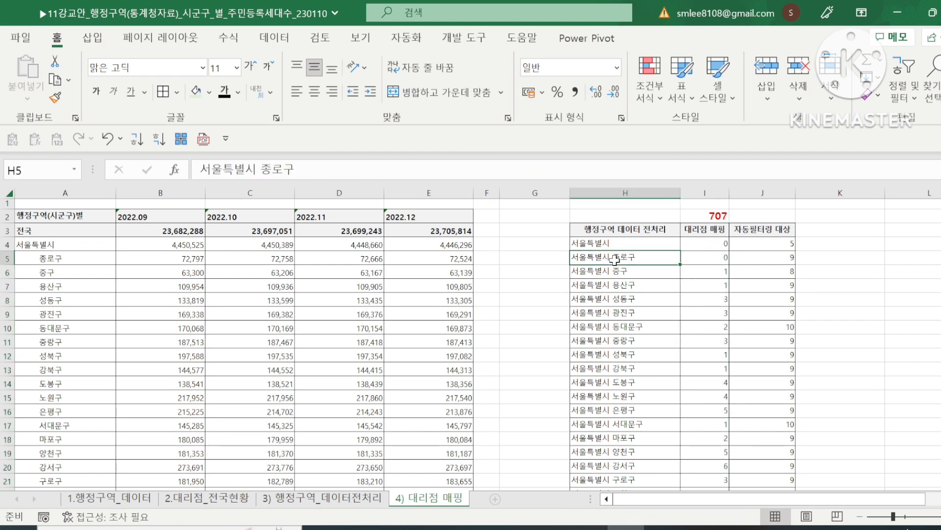
click(628, 274)
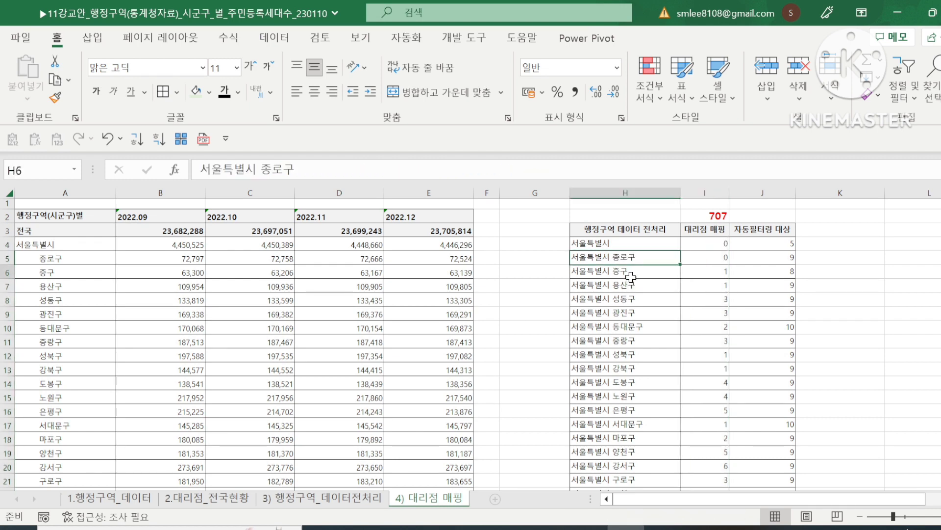
click(713, 258)
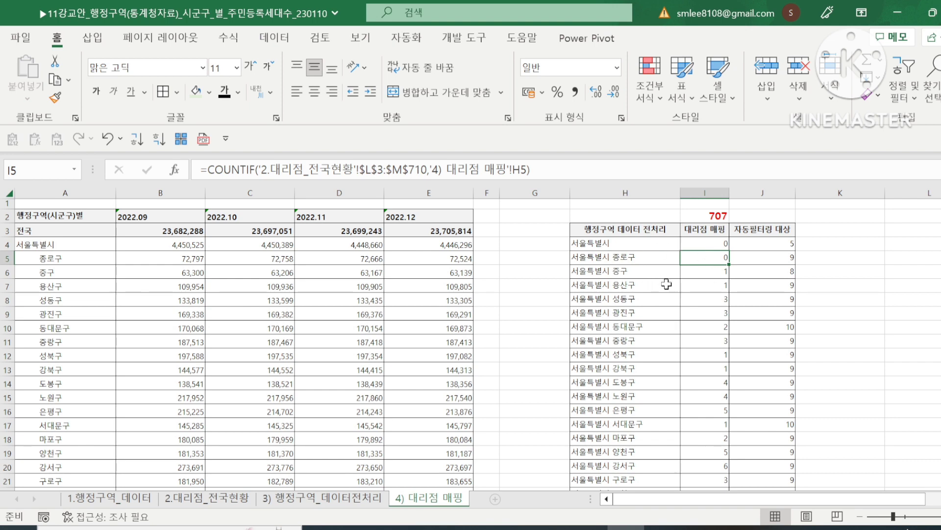
click(634, 244)
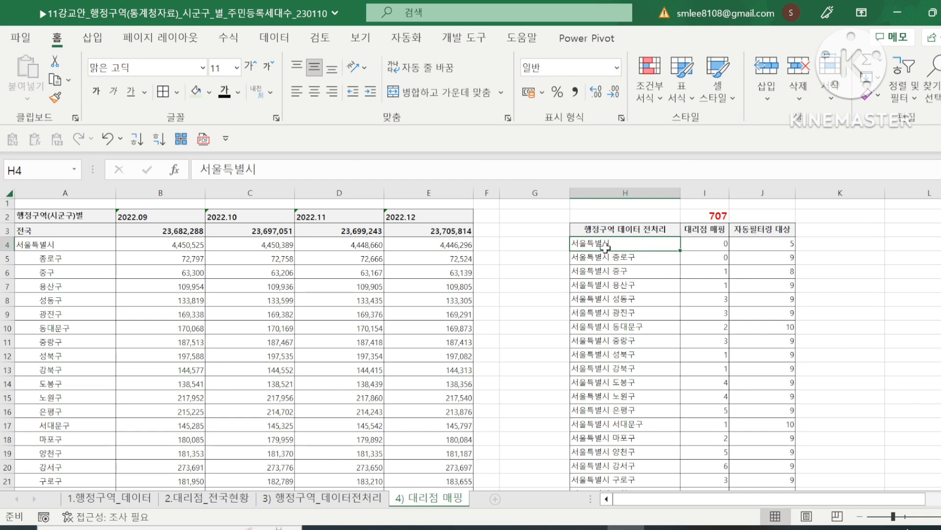
Step: Enter =LEN(H4) in J4 and copy it down the 자동필터링 대상 column through J270
click(784, 246)
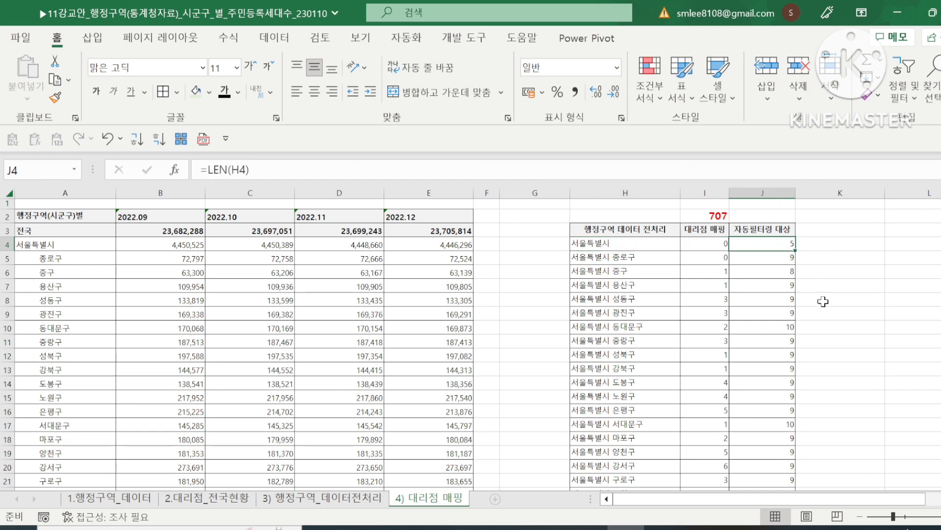
text(=len)
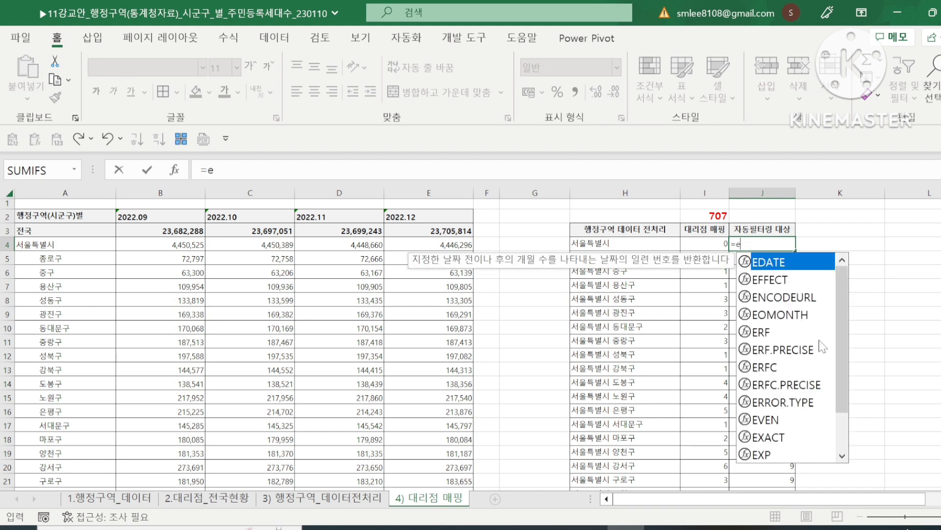
text(()
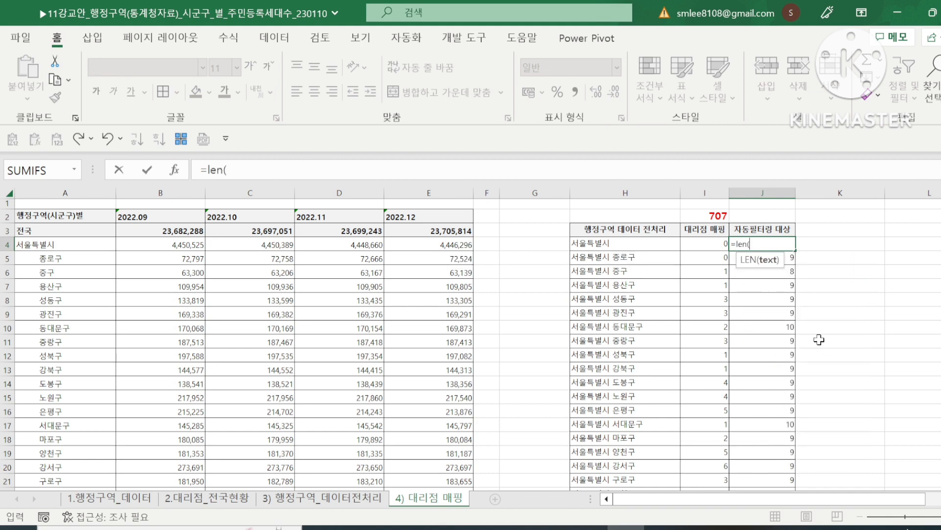
click(646, 245)
text())
key(ctrl+Return)
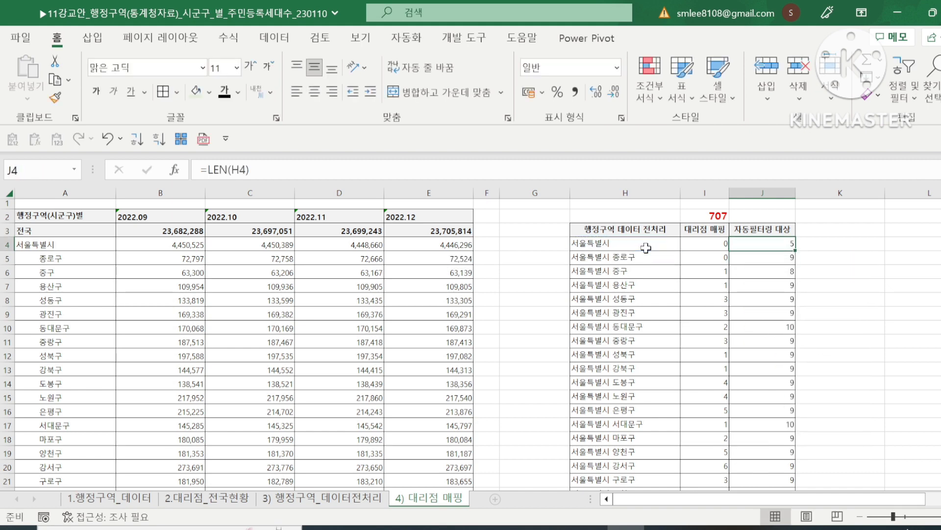
key(ctrl+c)
key(ctrl+shift+Down)
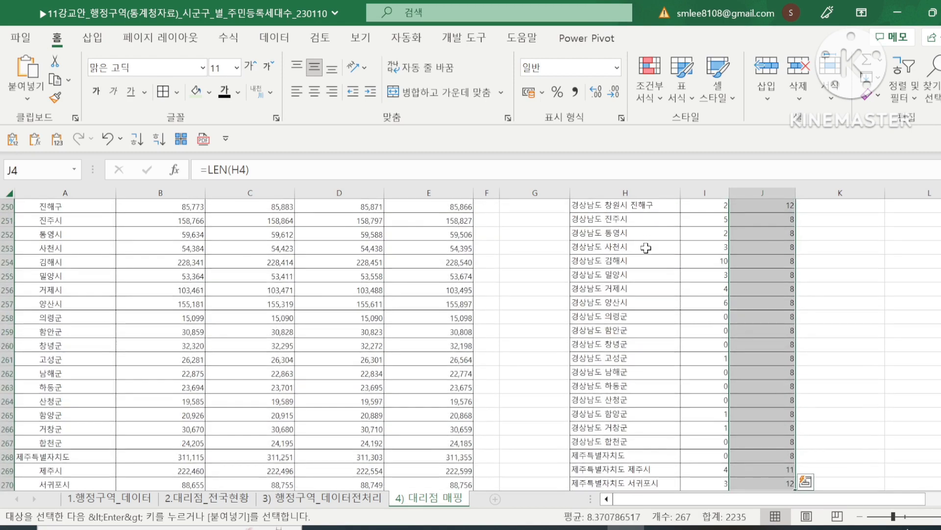
key(Return)
Step: Add automatic filters to the header cells H3:J3 of the mapping table
key(Up)
key(Left)
key(Left)
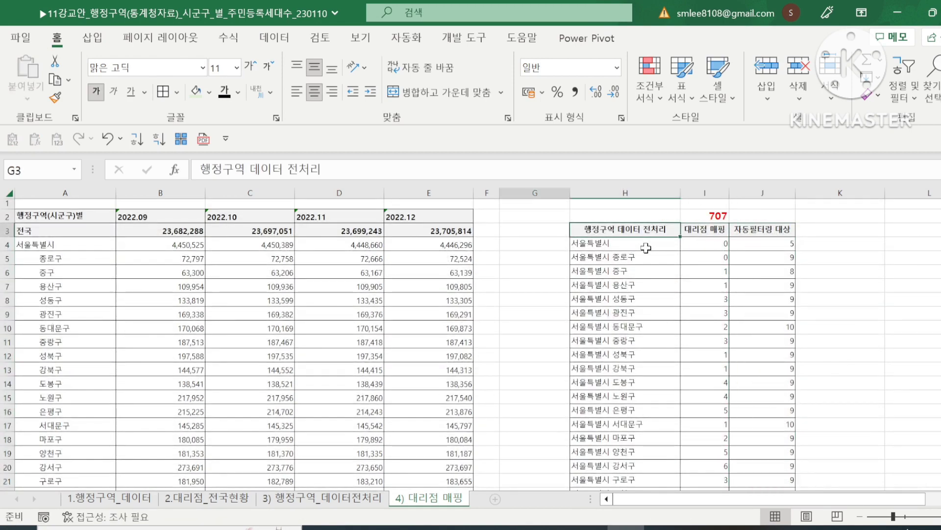
key(shift+Right)
key(shift+Right)
key(ctrl+shift+l)
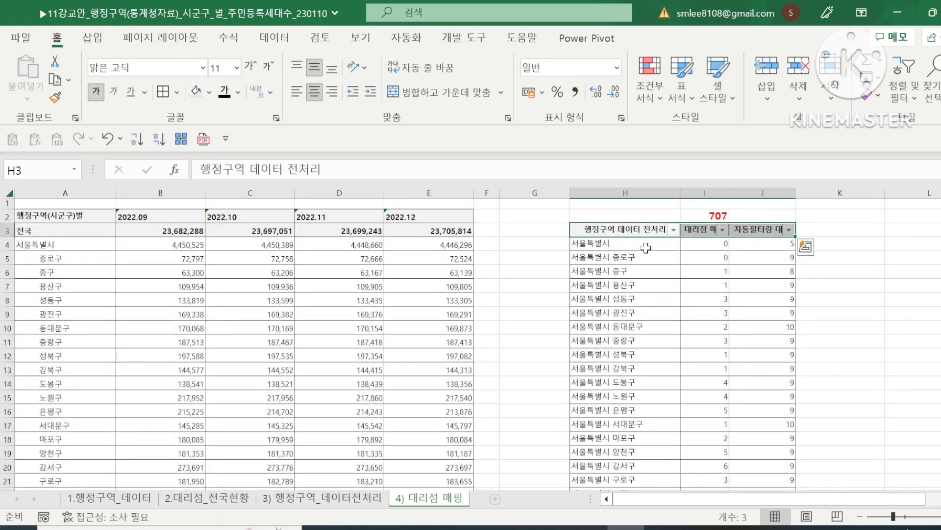
Step: Filter the 자동필터링 대상 column with a number filter to show only values less than 7
click(790, 230)
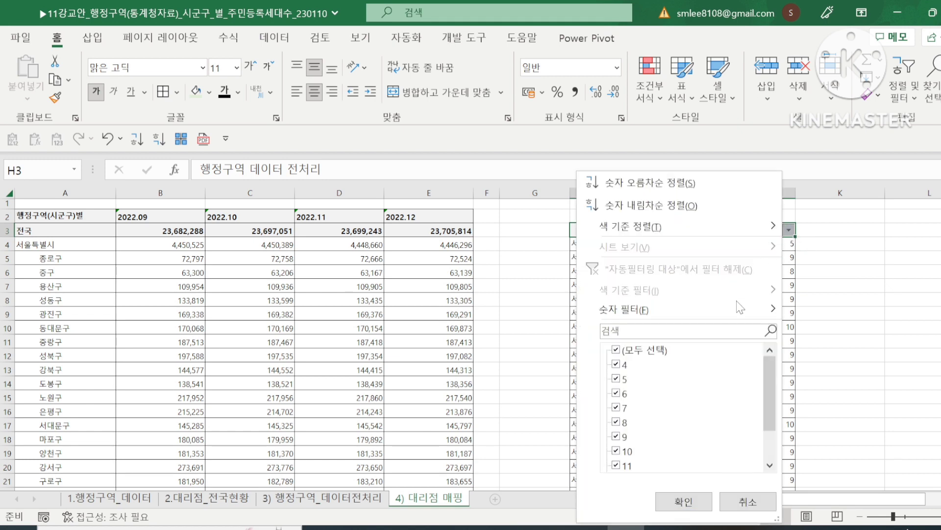
mouse_move(741, 308)
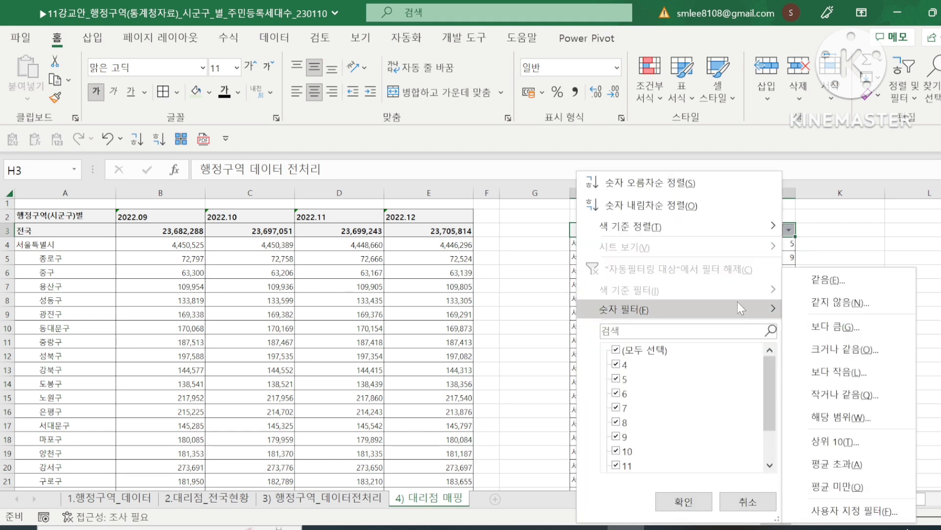
click(836, 369)
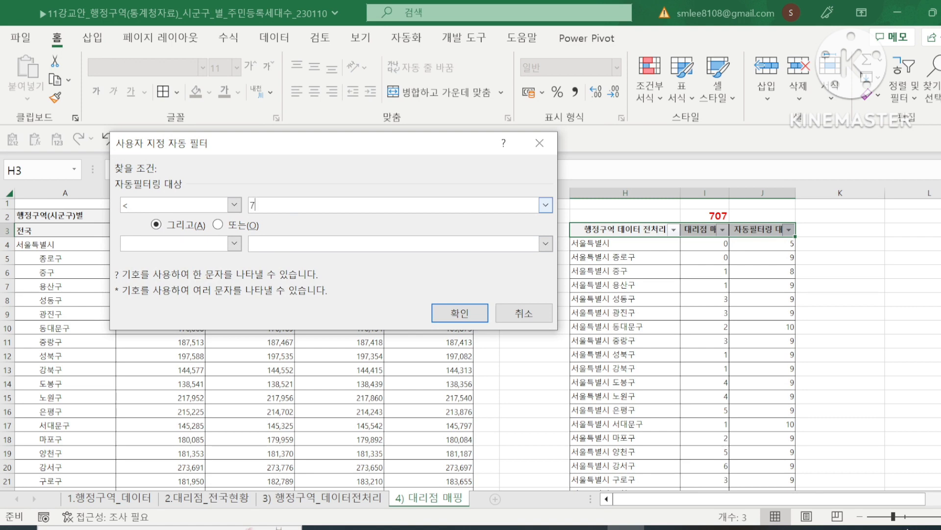
text(7)
click(467, 315)
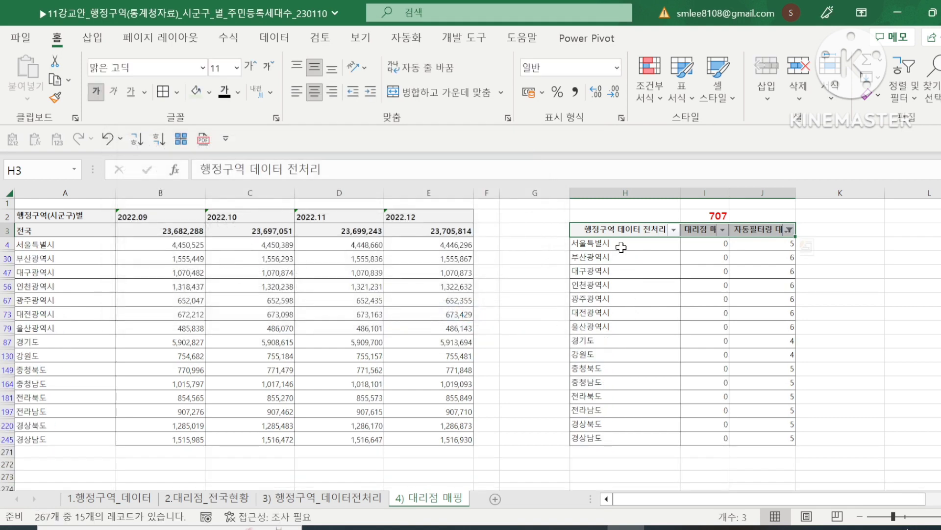
Step: Fill the filtered province and metropolitan city names in column H with light green, and remove the filters from the mapping table
drag(621, 248, 630, 438)
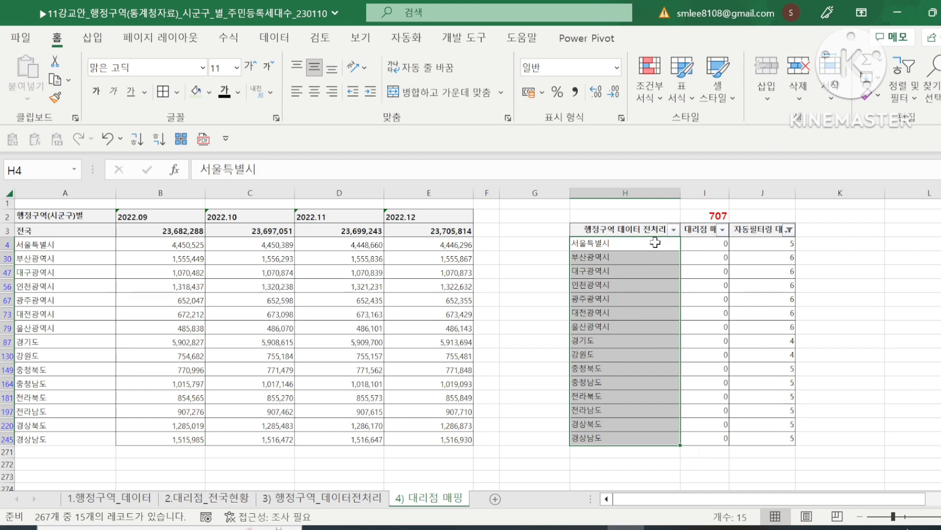
click(196, 91)
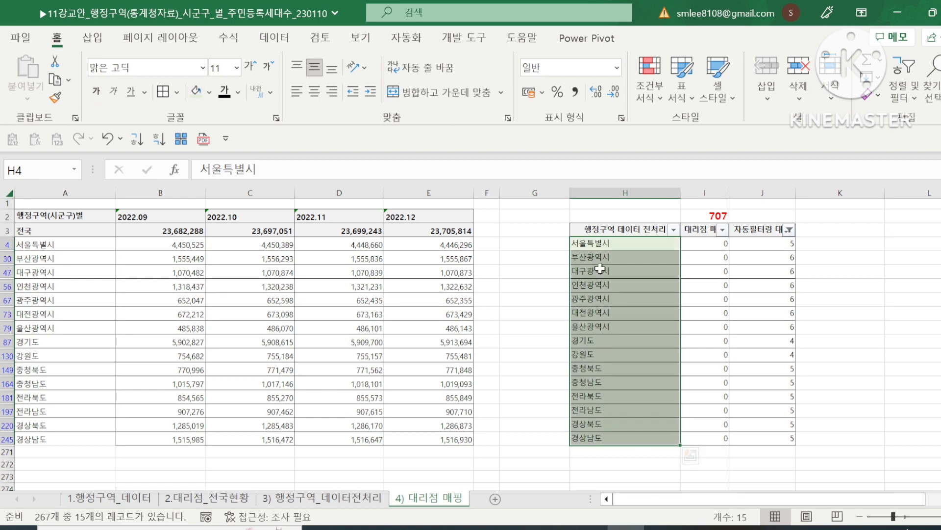
click(639, 229)
key(ctrl+shift+l)
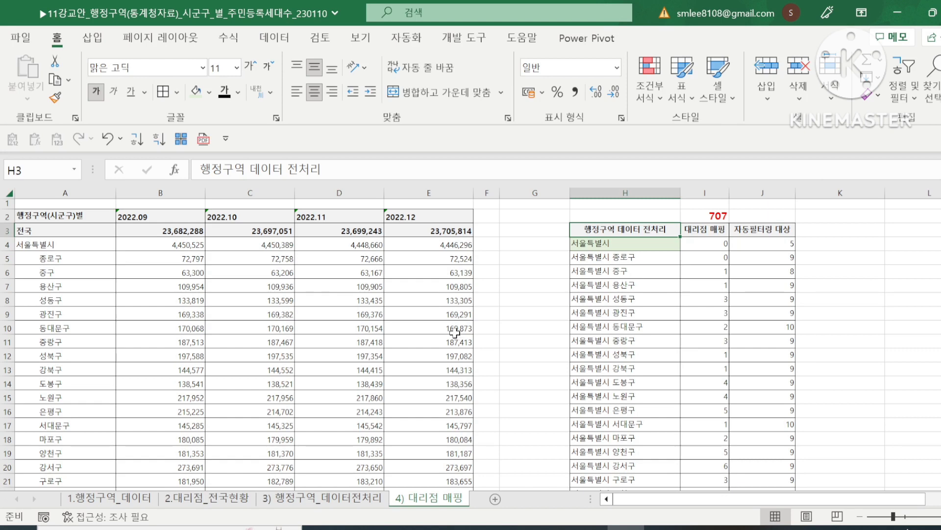
Step: Review the preprocessing notes on sheet 1.행정구역_데이터 and the 일반구 and 자치구 district lists on sheet 3) 행정구역_데이터전처리
click(130, 498)
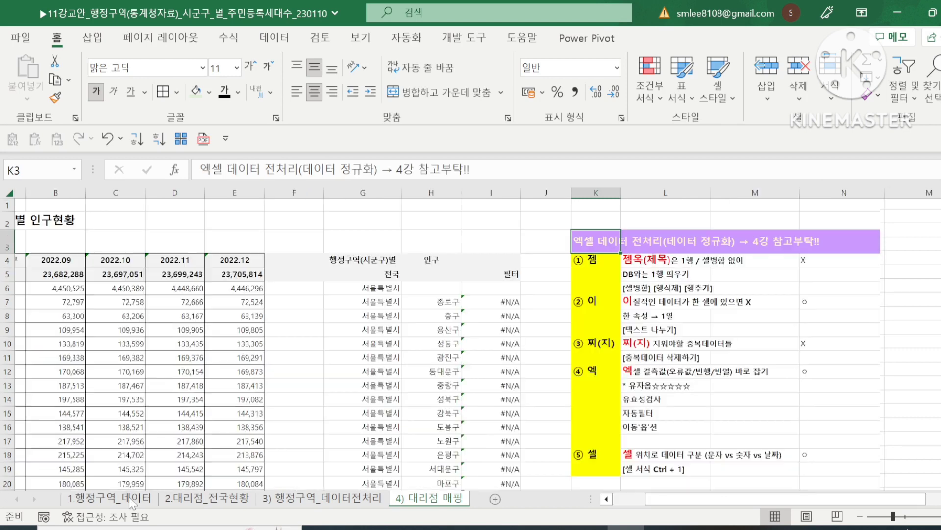
click(435, 504)
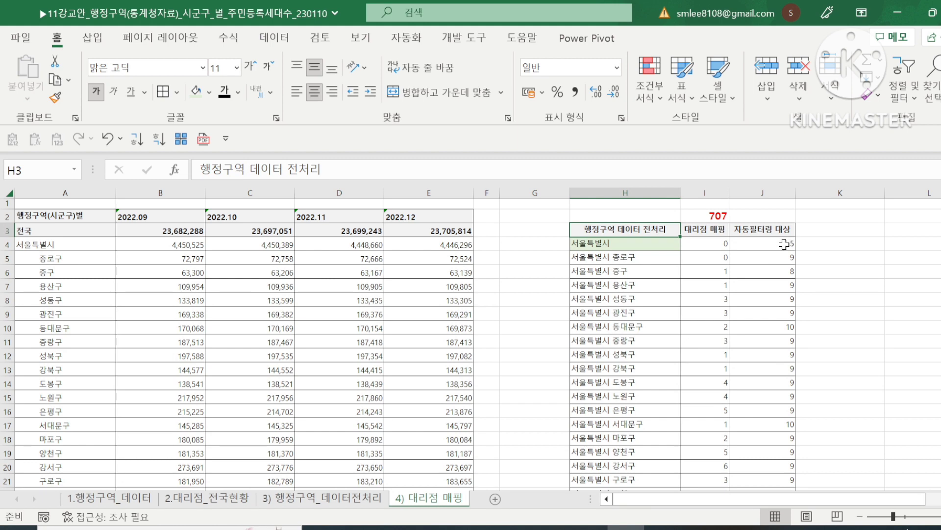
click(129, 500)
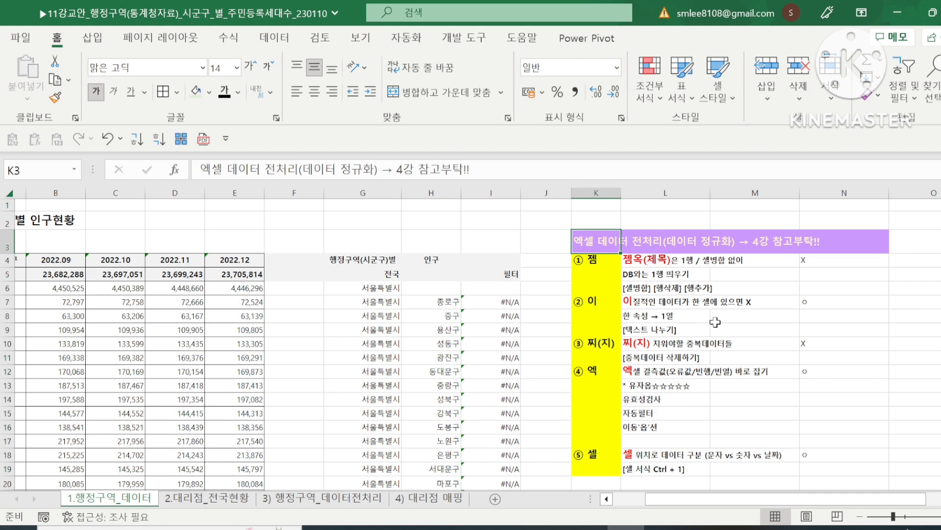
click(344, 500)
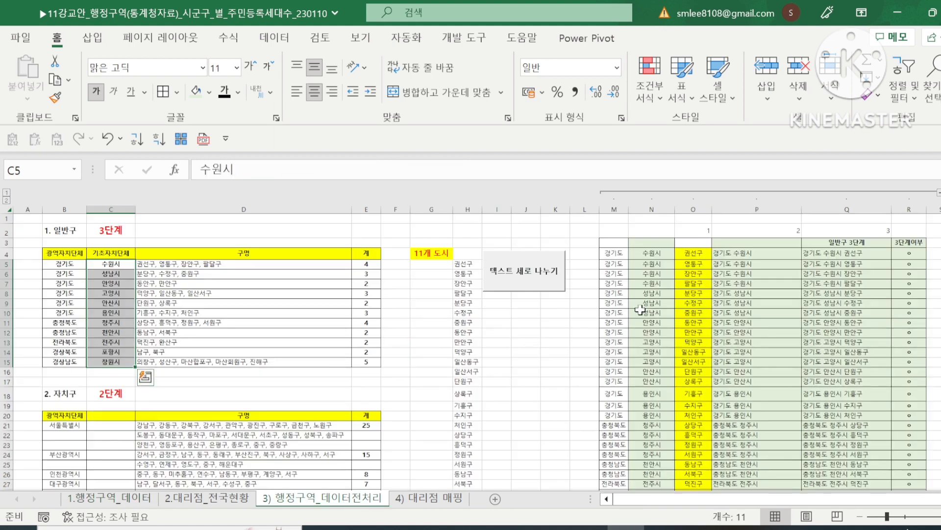
scroll(236, 325, down, 1)
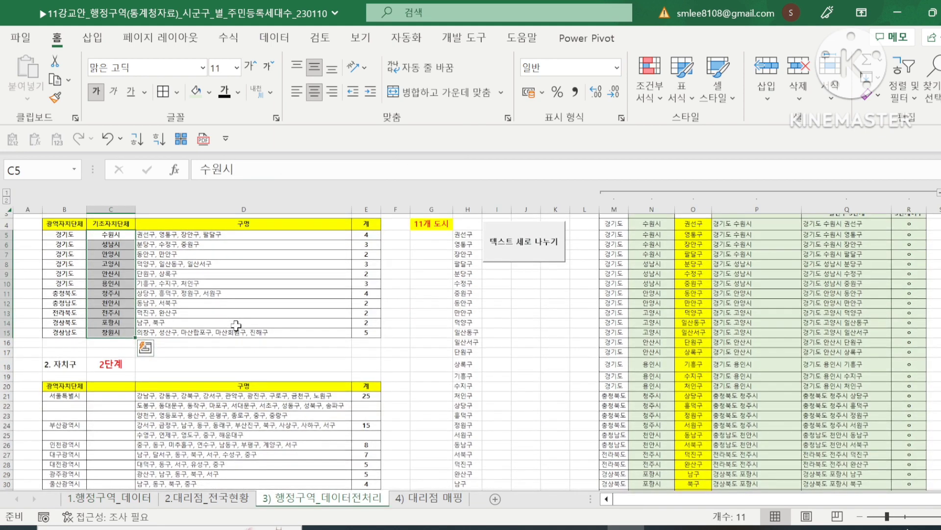
scroll(236, 325, up, 1)
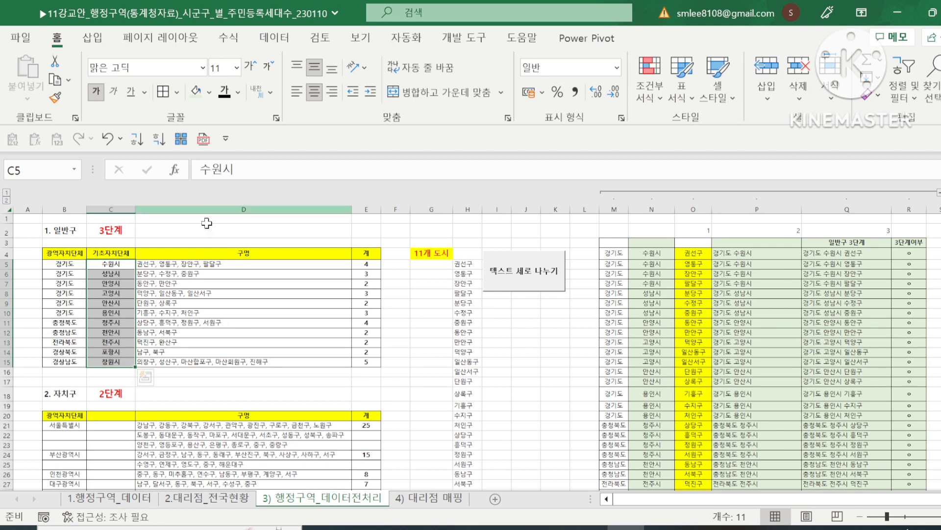
click(204, 267)
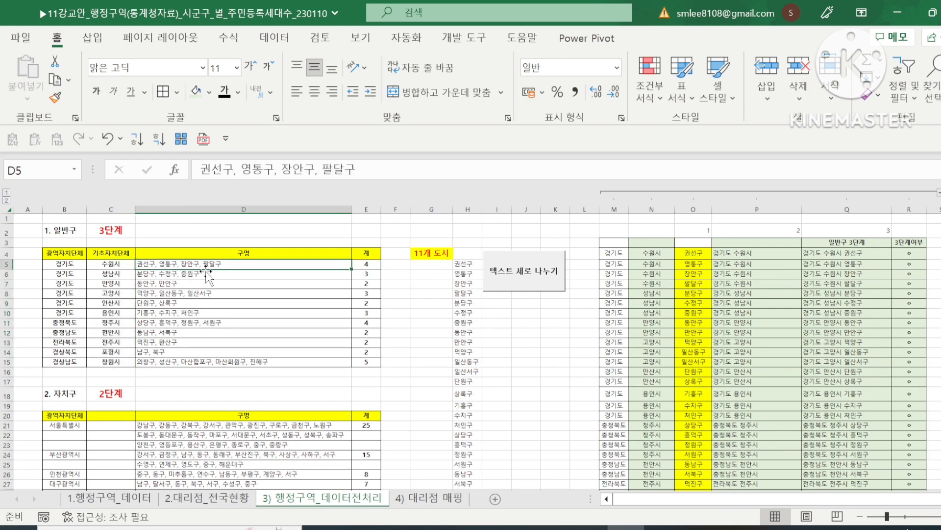
click(215, 275)
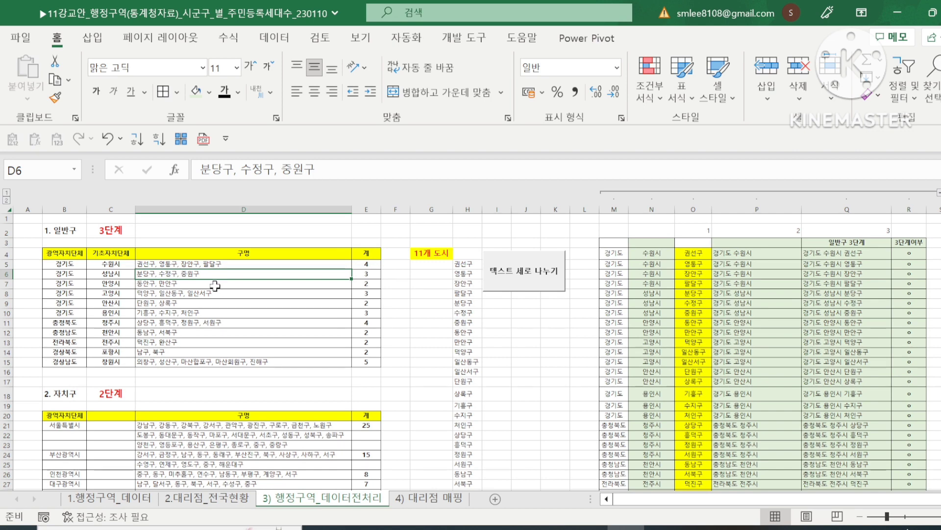